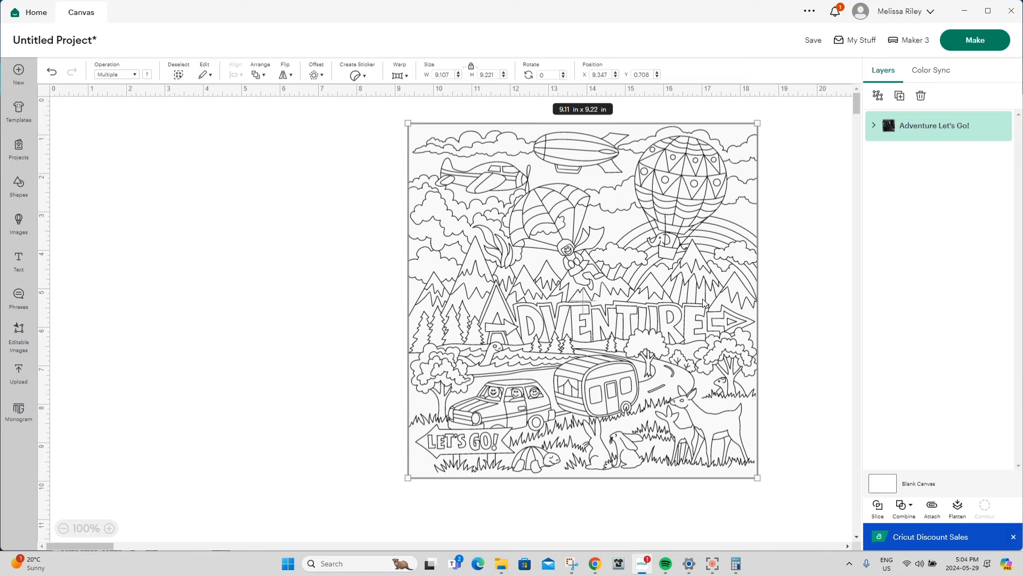
Set the Adventure Let's Go! image to Print Then Cut, shrink it to about 7.19 by 6.93 in and move it aside on the canvas.
{"action": "left_click", "coordinate": [124, 75]}
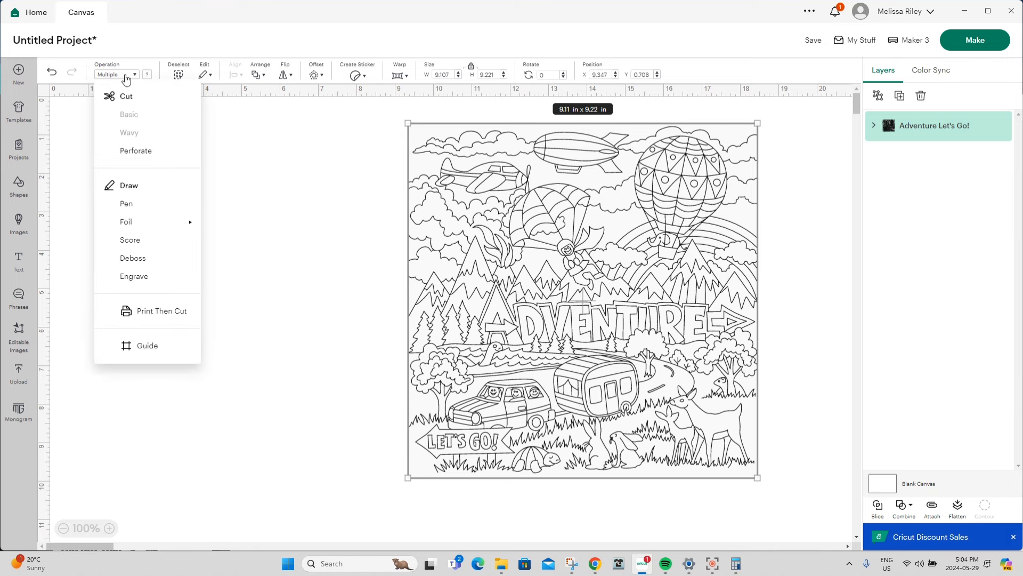
{"action": "left_click", "coordinate": [136, 311]}
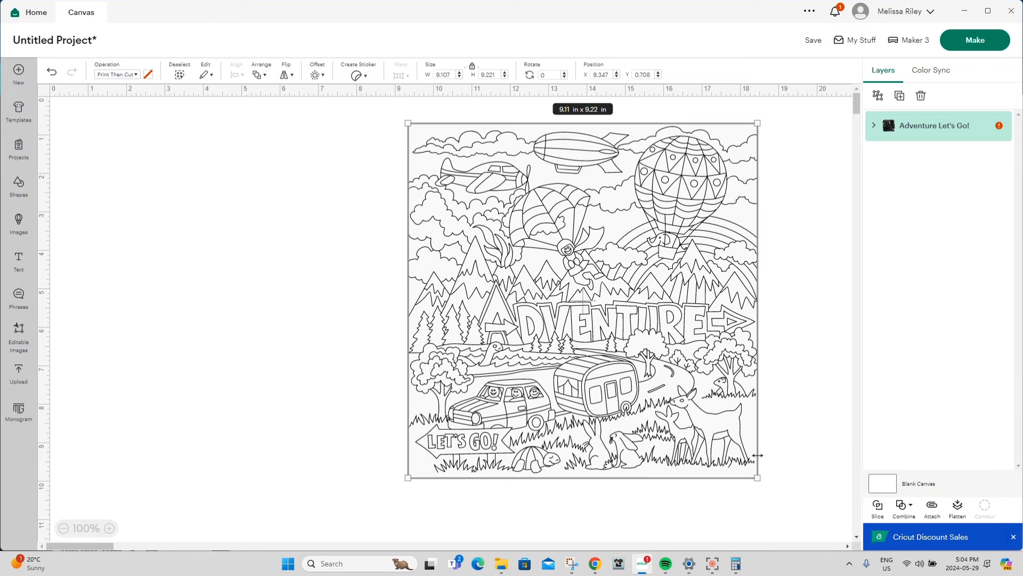
{"action": "left_click_drag", "start_coordinate": [755, 478], "coordinate": [677, 394]}
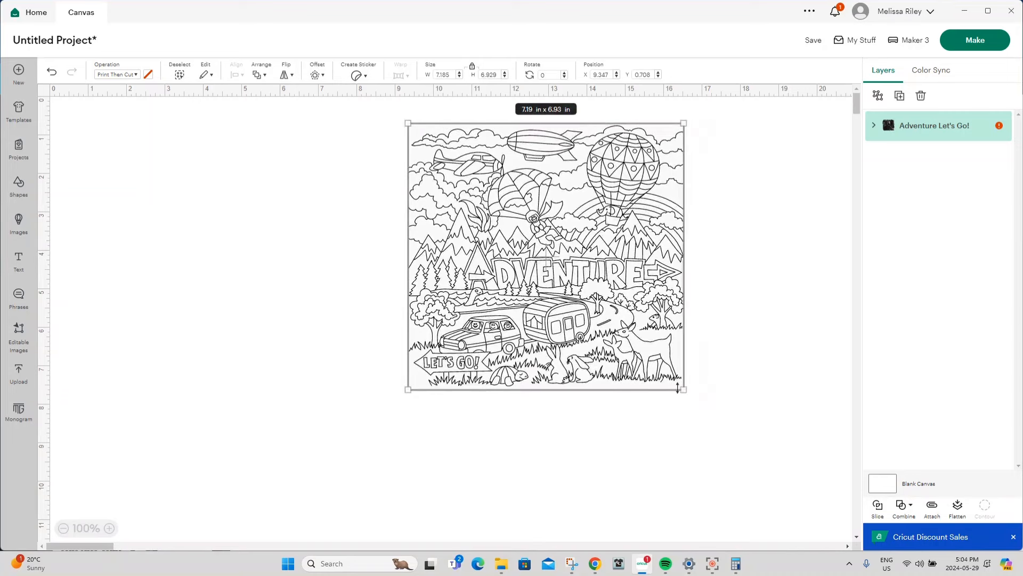
{"action": "left_click_drag", "start_coordinate": [525, 223], "coordinate": [640, 254]}
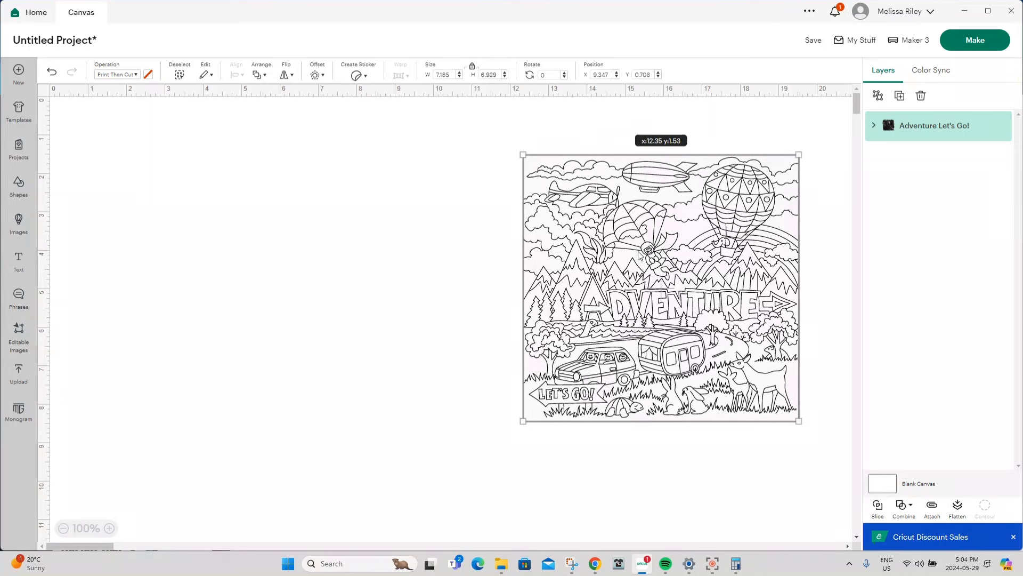
Add a square shape, enlarge it to about 6.78 in on each side and color it white.
{"action": "left_click", "coordinate": [18, 184]}
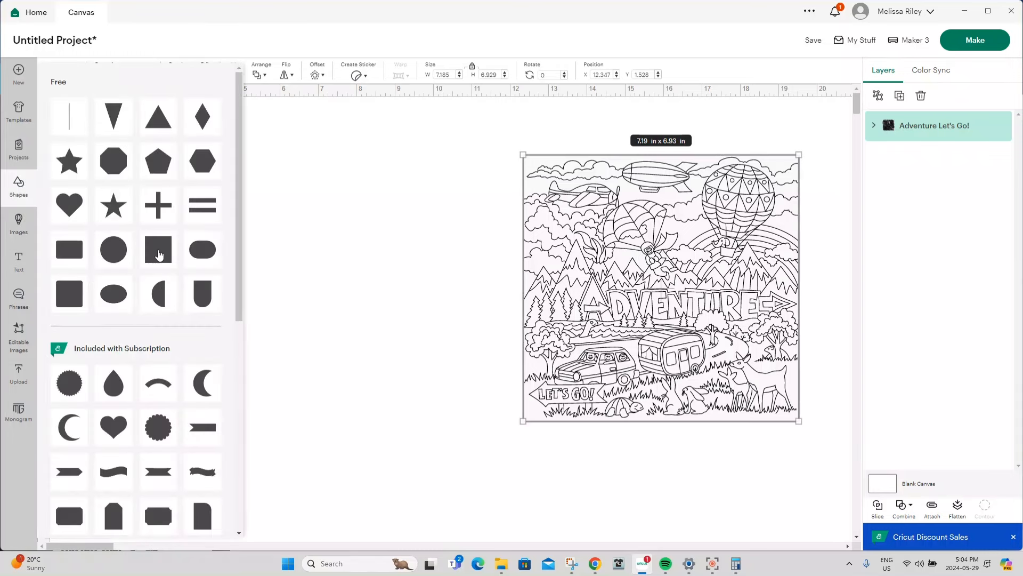
{"action": "left_click", "coordinate": [159, 262]}
{"action": "left_click_drag", "start_coordinate": [163, 210], "coordinate": [348, 394]}
{"action": "left_click", "coordinate": [147, 74]}
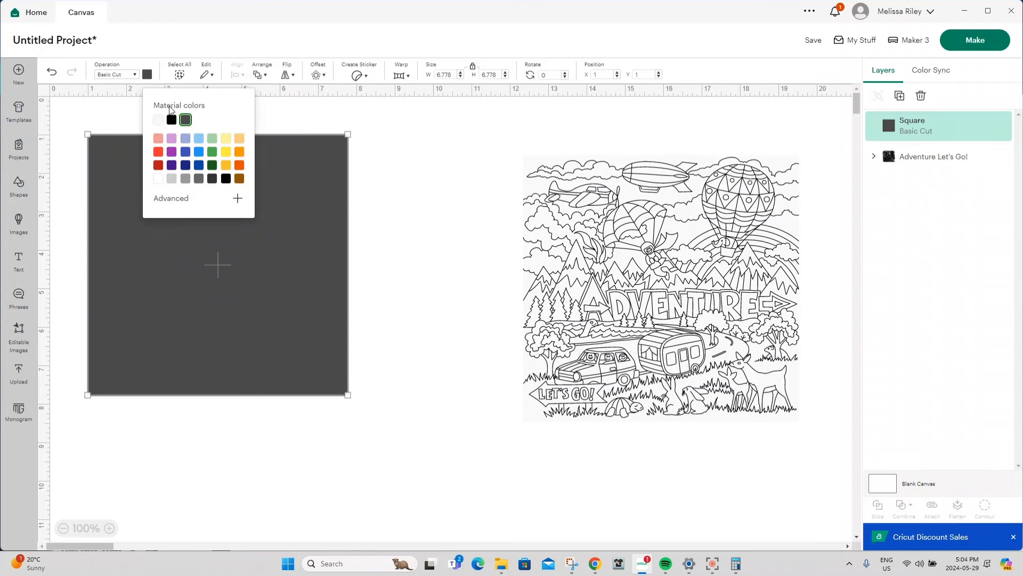
{"action": "left_click", "coordinate": [160, 119]}
Send the white square to the back and reposition it in the empty area beside the Adventure image.
{"action": "left_click", "coordinate": [261, 75]}
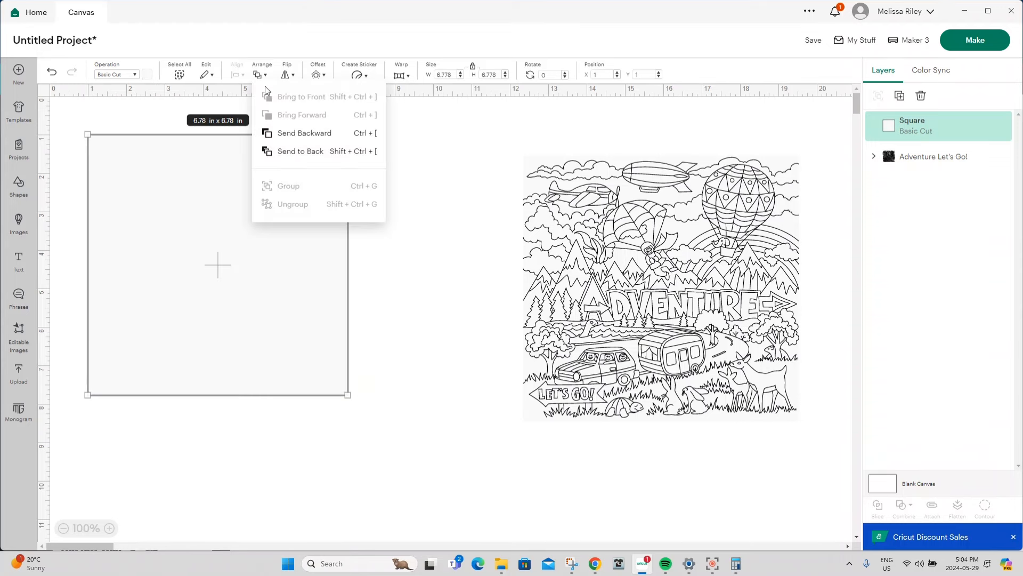
{"action": "left_click", "coordinate": [281, 151]}
{"action": "left_click_drag", "start_coordinate": [187, 283], "coordinate": [539, 344]}
{"action": "left_click_drag", "start_coordinate": [478, 322], "coordinate": [189, 273]}
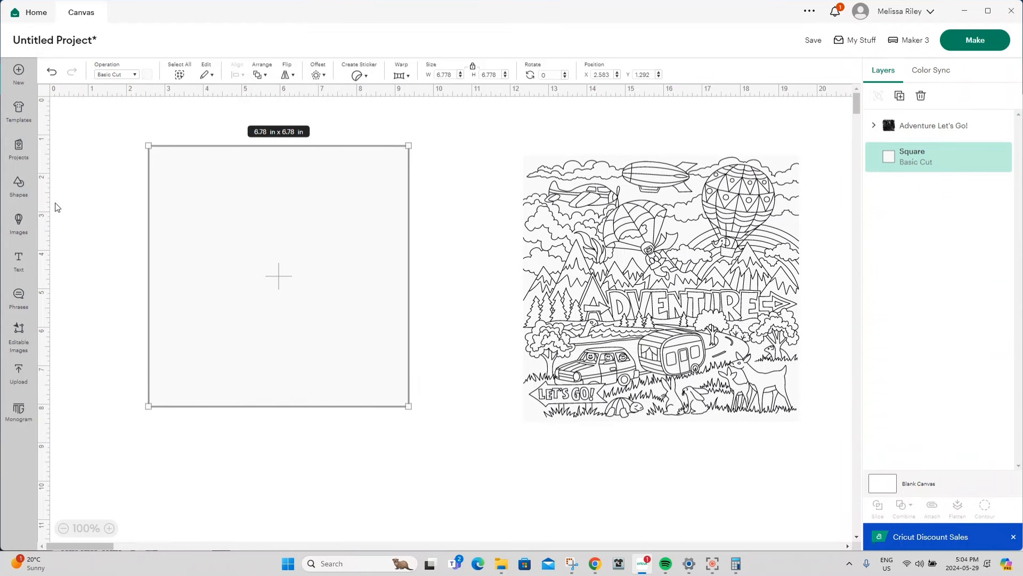
With the full canvas grid shown, set the white square to Print Then Cut at about 7.38 in and bring the Adventure image closer.
{"action": "left_click", "coordinate": [47, 95]}
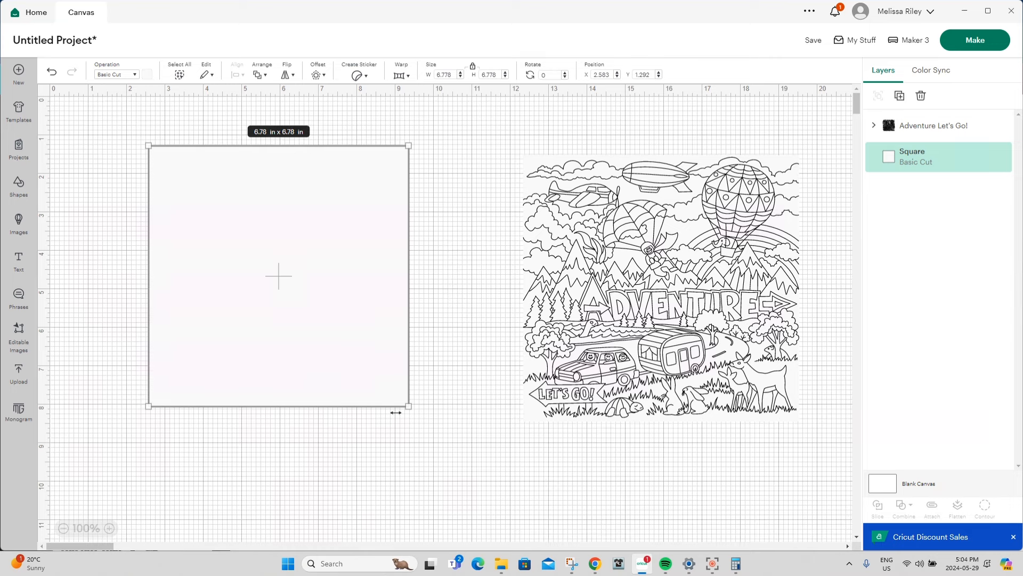
{"action": "left_click_drag", "start_coordinate": [407, 406], "coordinate": [457, 455]}
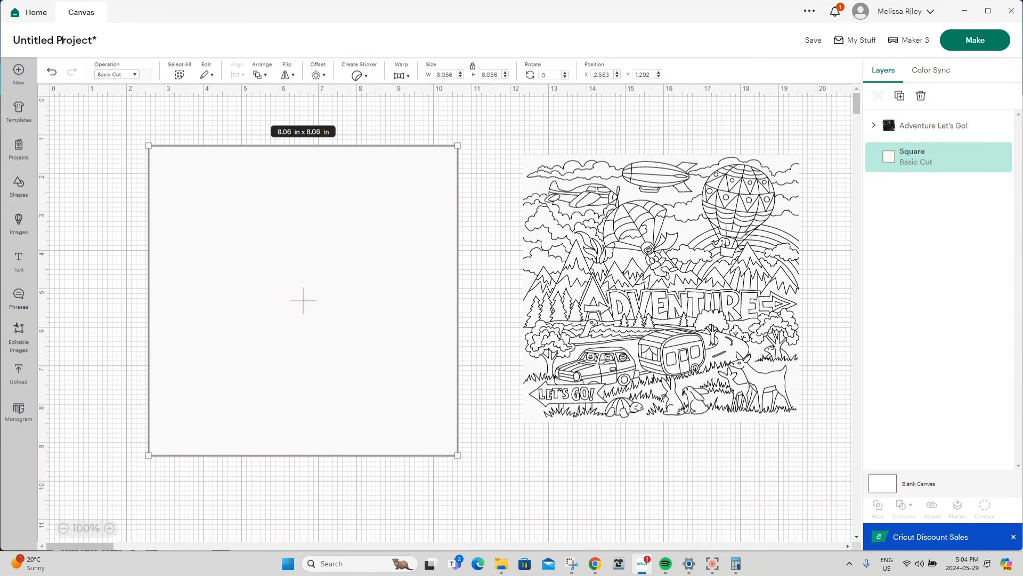
{"action": "left_click", "coordinate": [101, 74]}
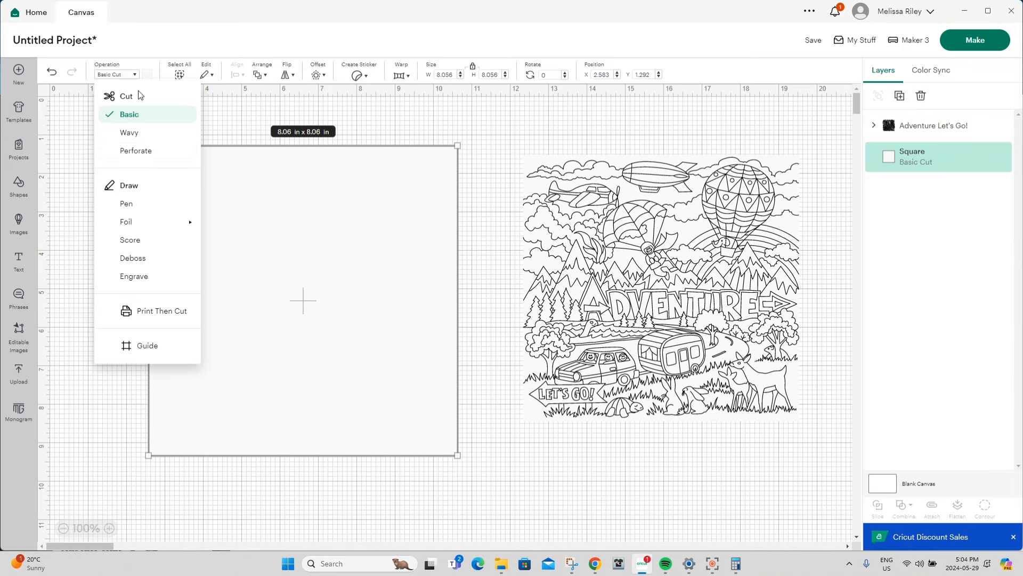
{"action": "left_click", "coordinate": [127, 310]}
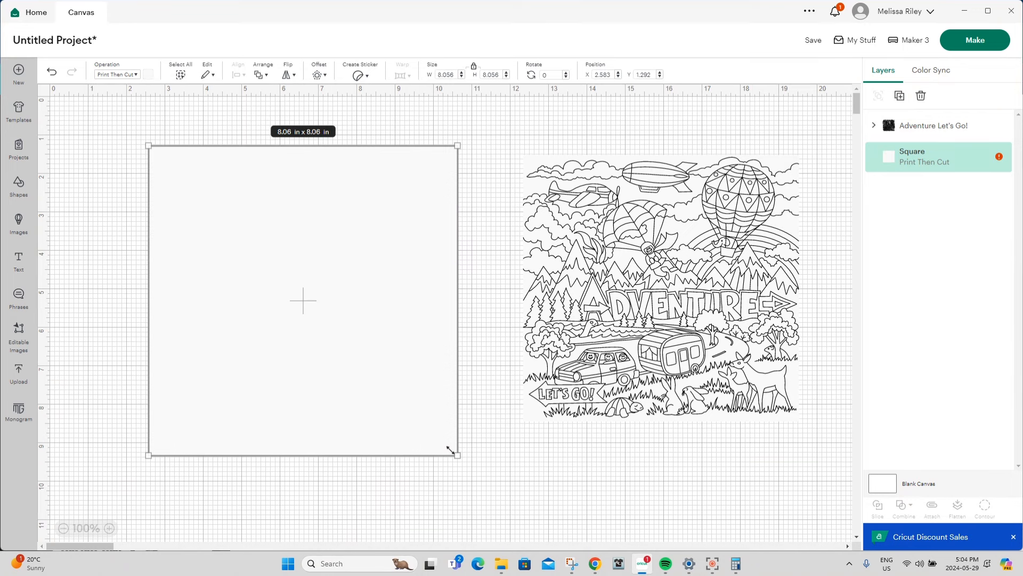
{"action": "left_click_drag", "start_coordinate": [451, 457], "coordinate": [432, 428]}
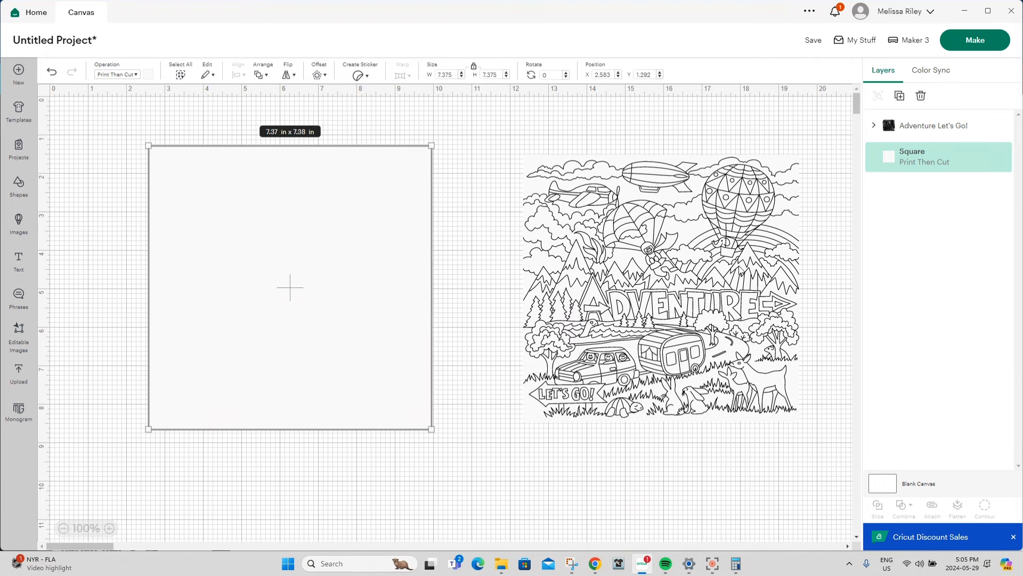
{"action": "left_click_drag", "start_coordinate": [629, 235], "coordinate": [563, 233]}
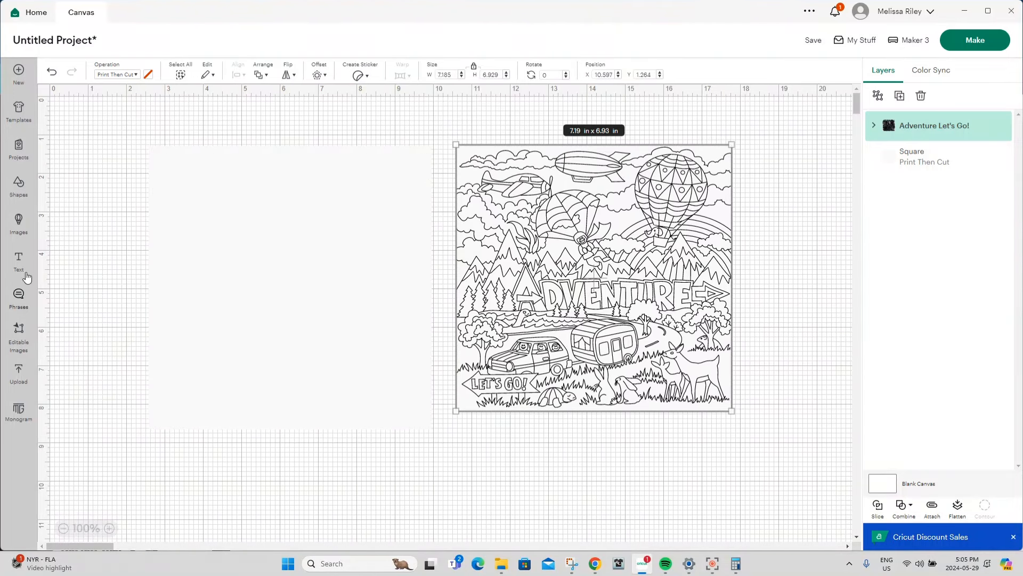
Add a second square with unlocked proportions, set it to Perforate and place it at the upper-left corner of the white square.
{"action": "left_click", "coordinate": [18, 183]}
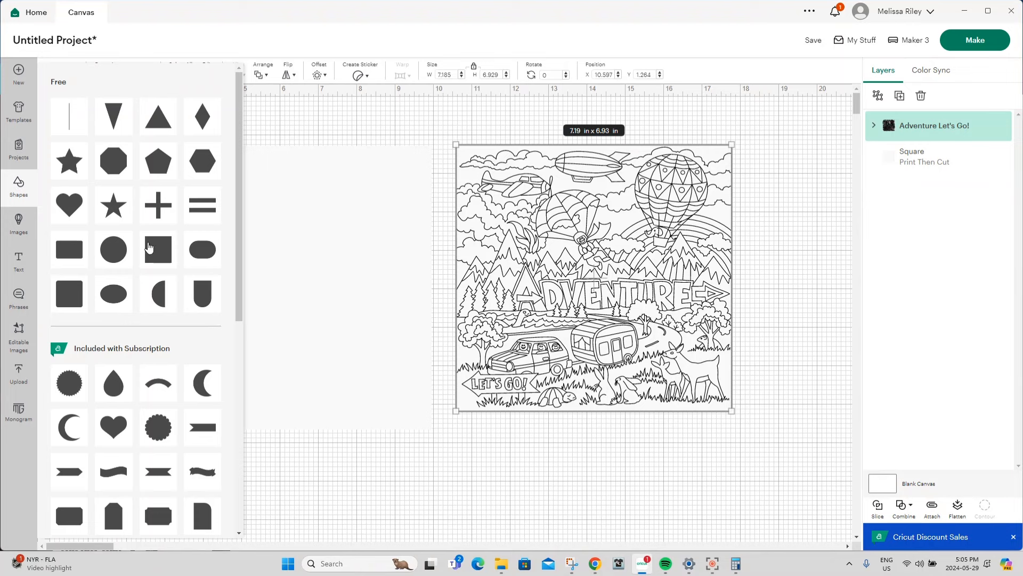
{"action": "left_click", "coordinate": [144, 255]}
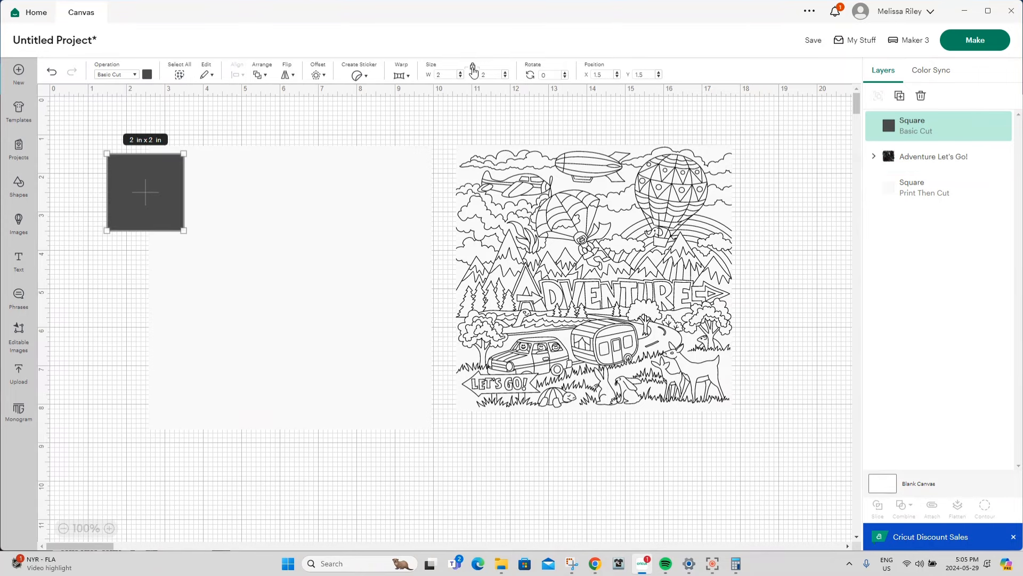
{"action": "left_click", "coordinate": [472, 67]}
{"action": "left_click", "coordinate": [124, 78]}
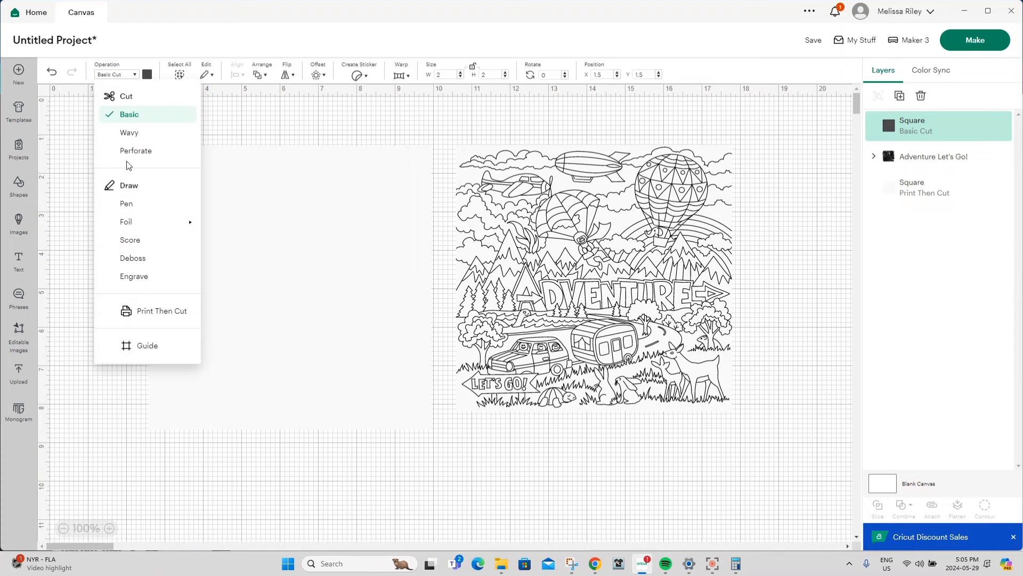
{"action": "left_click", "coordinate": [156, 154]}
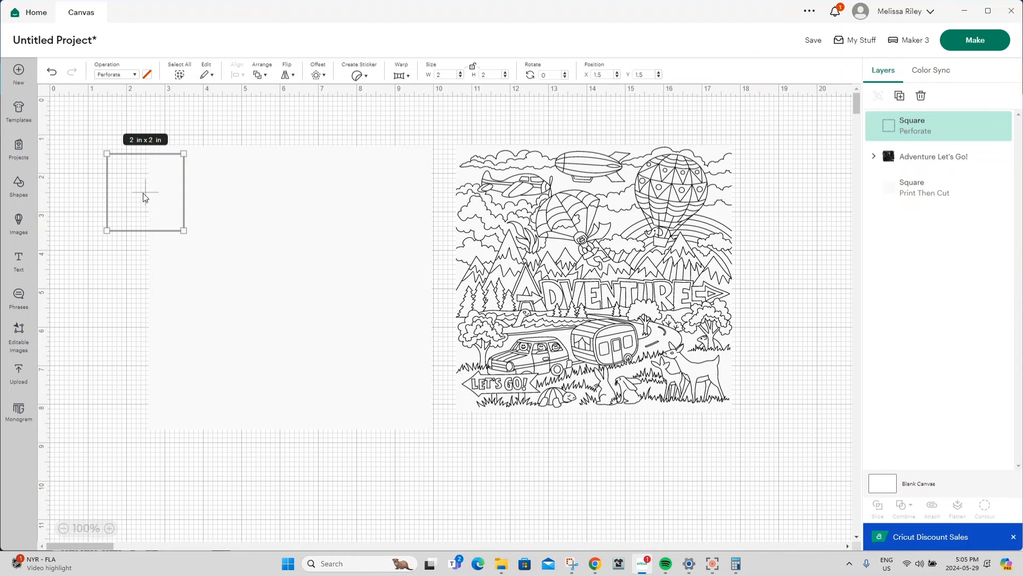
{"action": "left_click_drag", "start_coordinate": [143, 193], "coordinate": [185, 187]}
{"action": "left_click", "coordinate": [264, 76]}
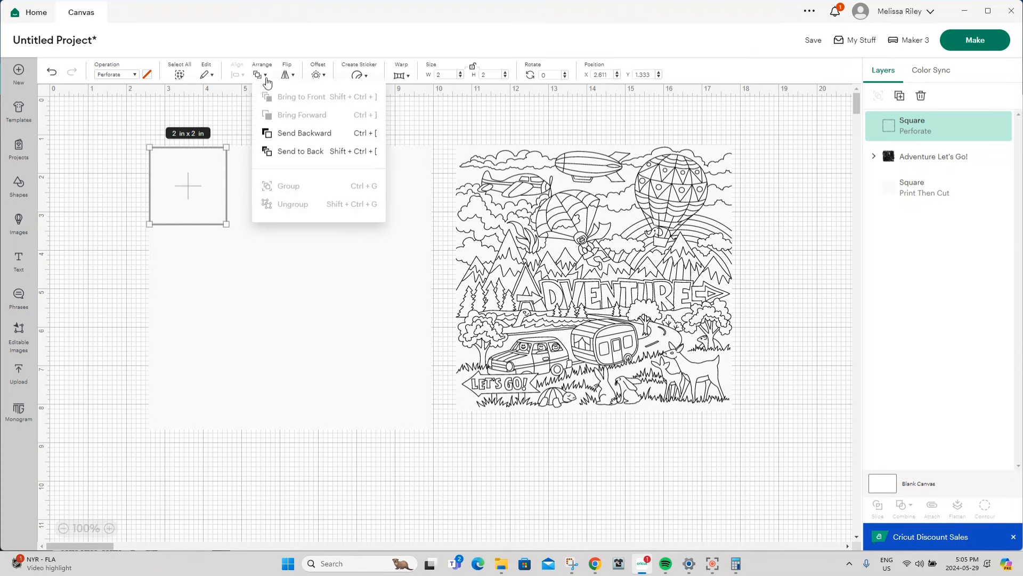
{"action": "left_click", "coordinate": [269, 150]}
{"action": "left_click", "coordinate": [268, 76]}
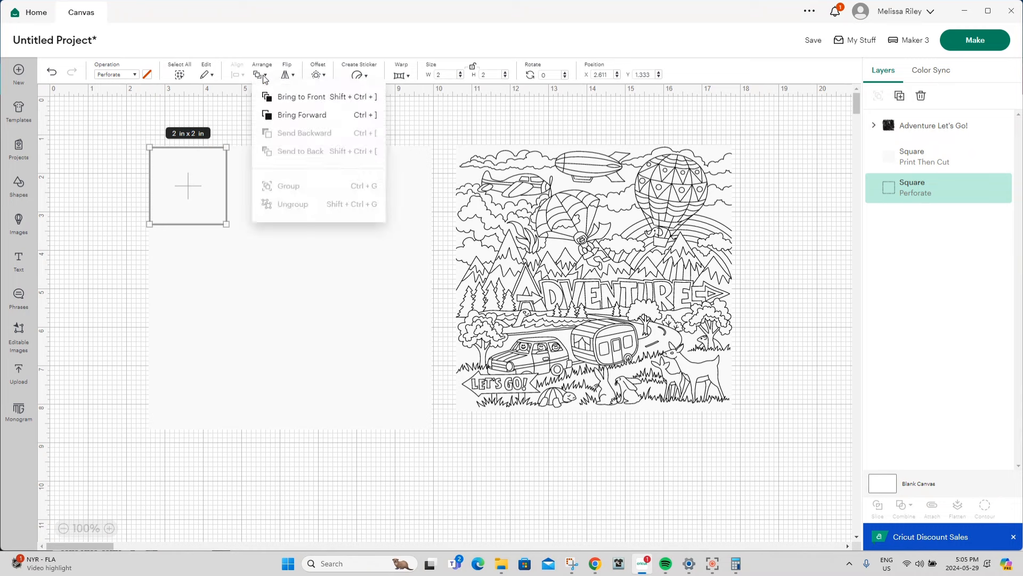
{"action": "left_click", "coordinate": [271, 98]}
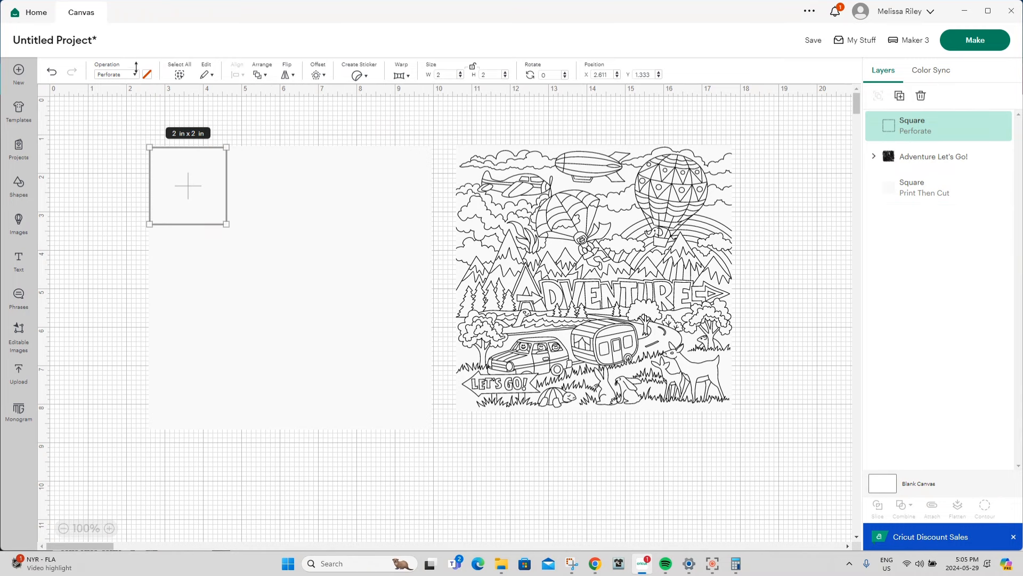
Switch the small square to Basic Cut, color it black and set its operation back to Perforate.
{"action": "left_click", "coordinate": [149, 75]}
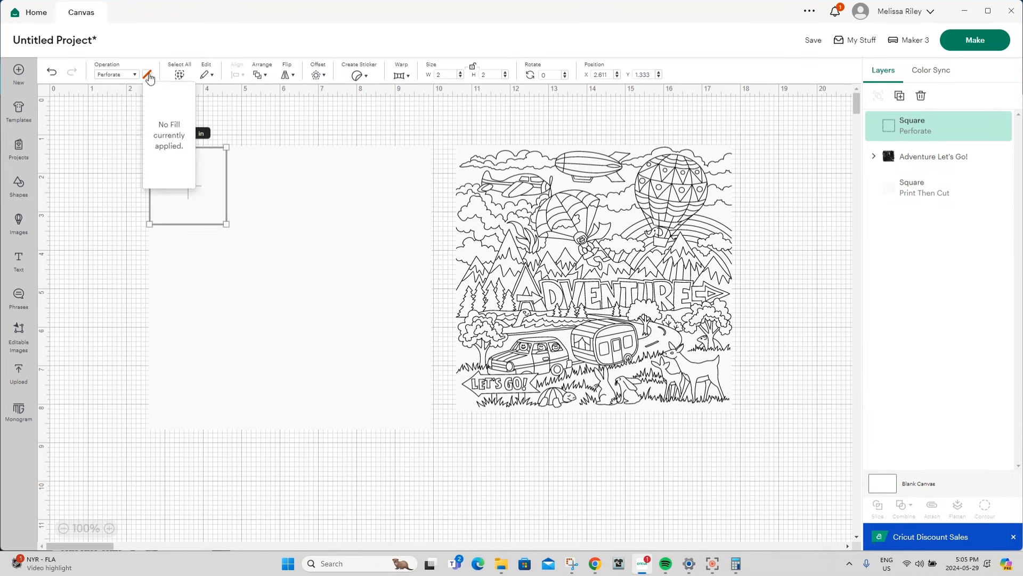
{"action": "left_click", "coordinate": [133, 75]}
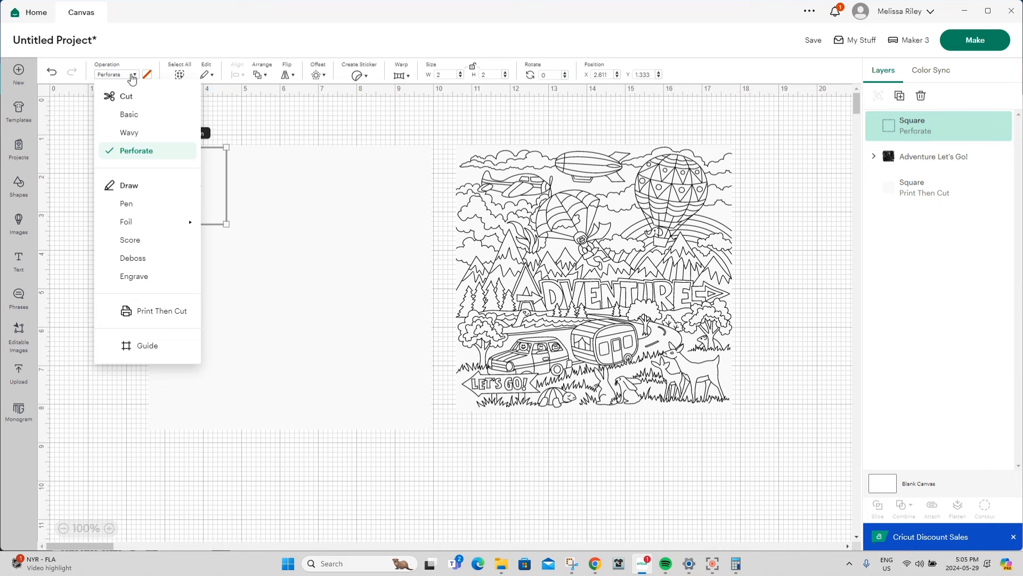
{"action": "left_click", "coordinate": [128, 114]}
{"action": "left_click", "coordinate": [147, 75]}
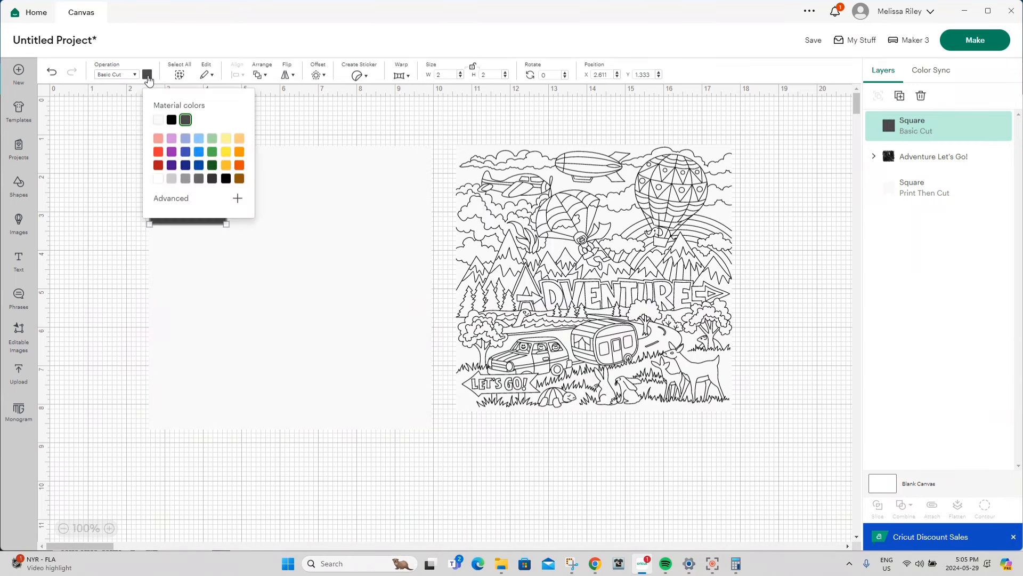
{"action": "left_click", "coordinate": [171, 120]}
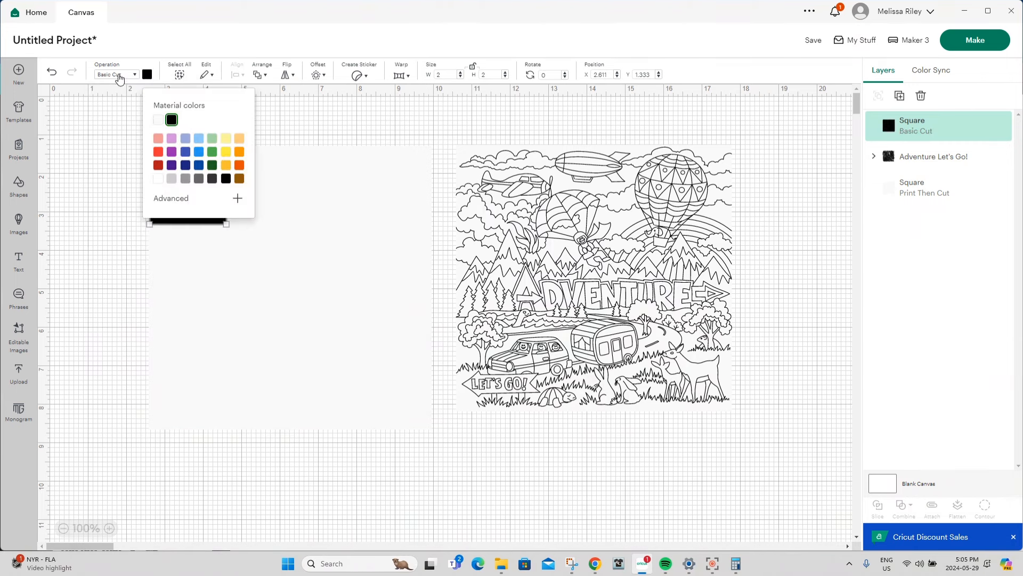
{"action": "left_click", "coordinate": [119, 76]}
{"action": "left_click", "coordinate": [133, 149]}
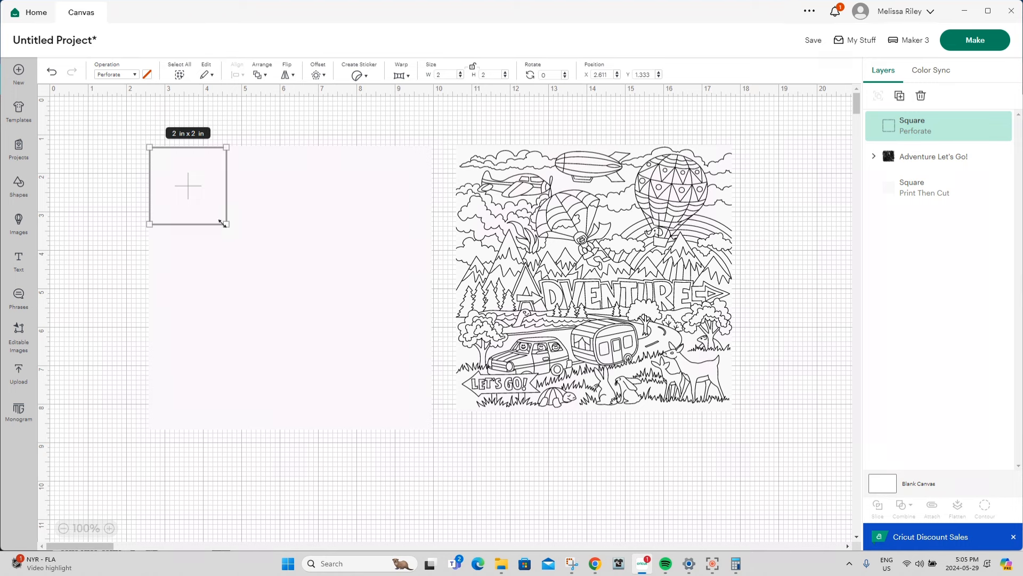
Reshape the perforated square into a strip about 0.07 by 7.29 in and place it just inside the white square's left edge.
{"action": "left_click_drag", "start_coordinate": [223, 223], "coordinate": [150, 426]}
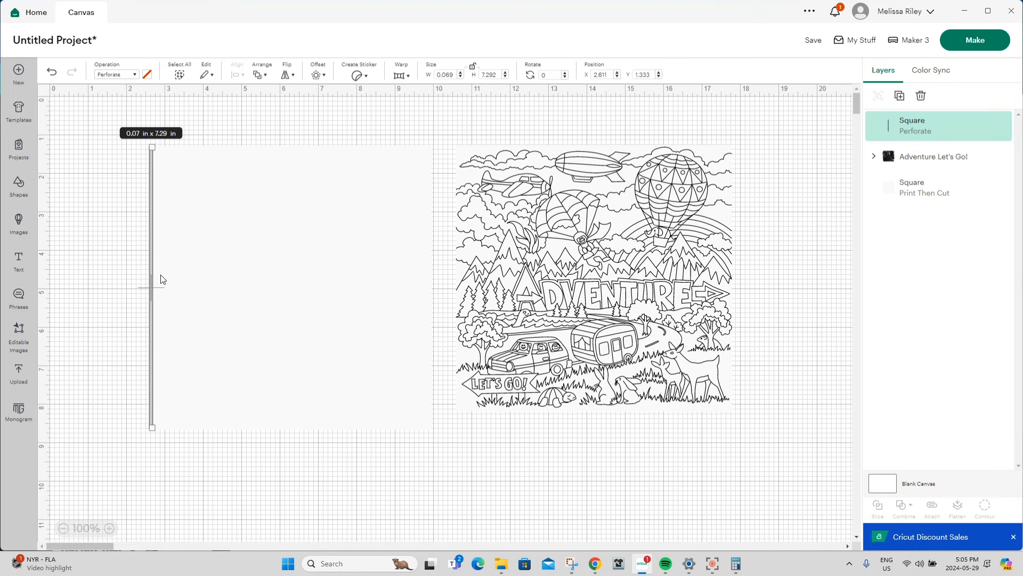
{"action": "left_click_drag", "start_coordinate": [151, 205], "coordinate": [163, 206]}
{"action": "left_click", "coordinate": [84, 213]}
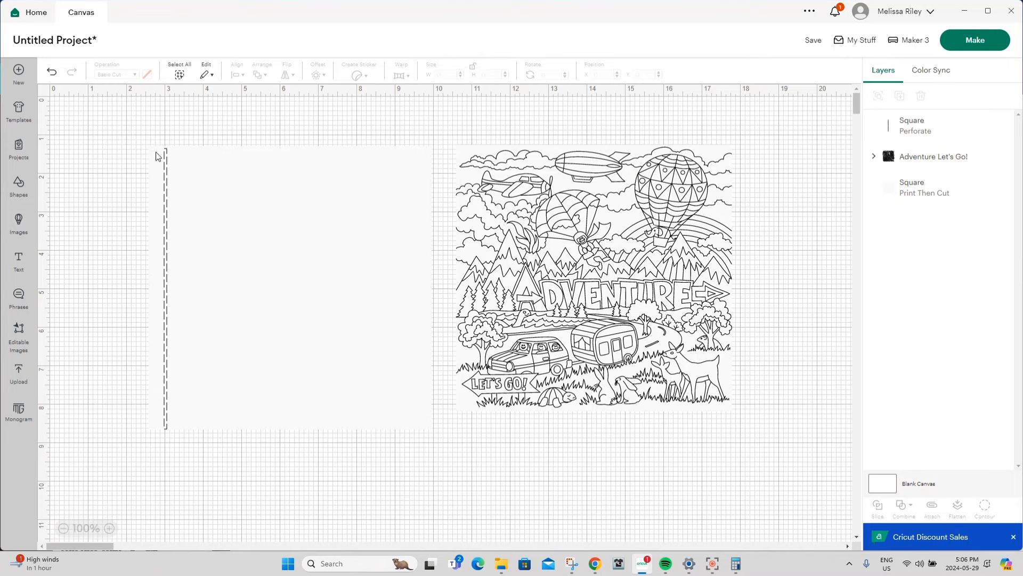
{"action": "left_click", "coordinate": [153, 430]}
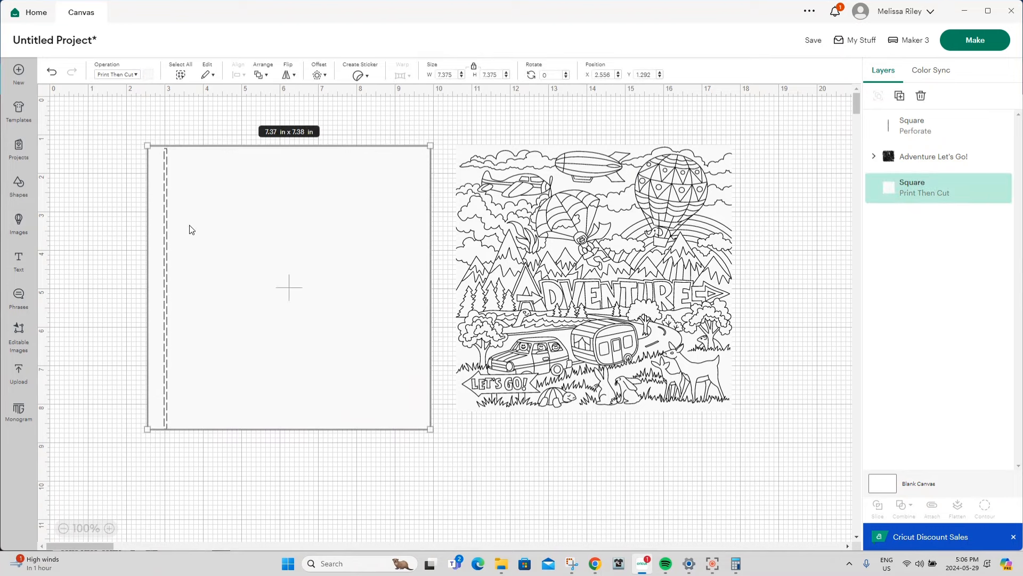
{"action": "left_click", "coordinate": [98, 166]}
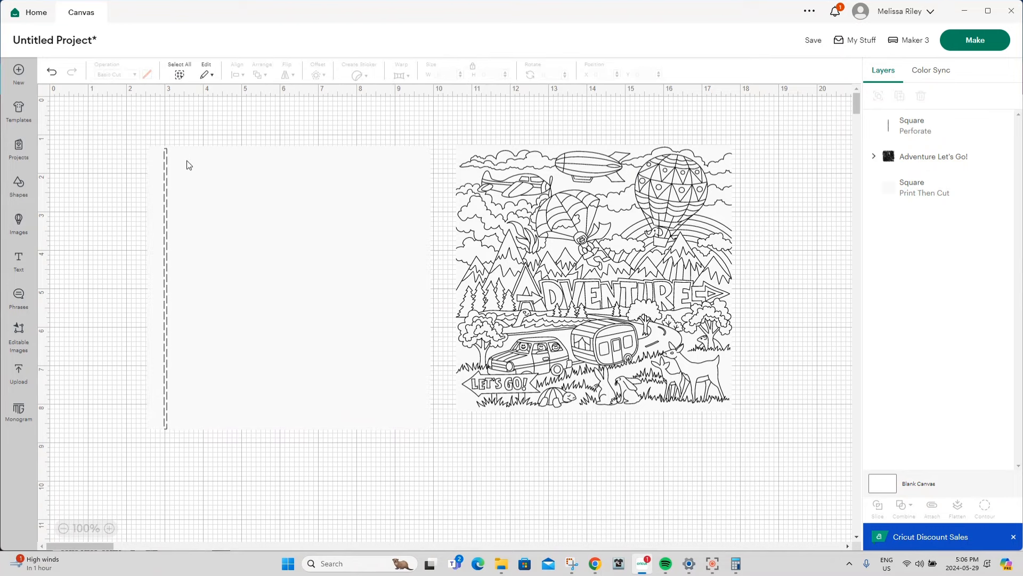
Reduce the perforated strip's width until its two dashed sides merge into a single tear line.
{"action": "left_click", "coordinate": [917, 126]}
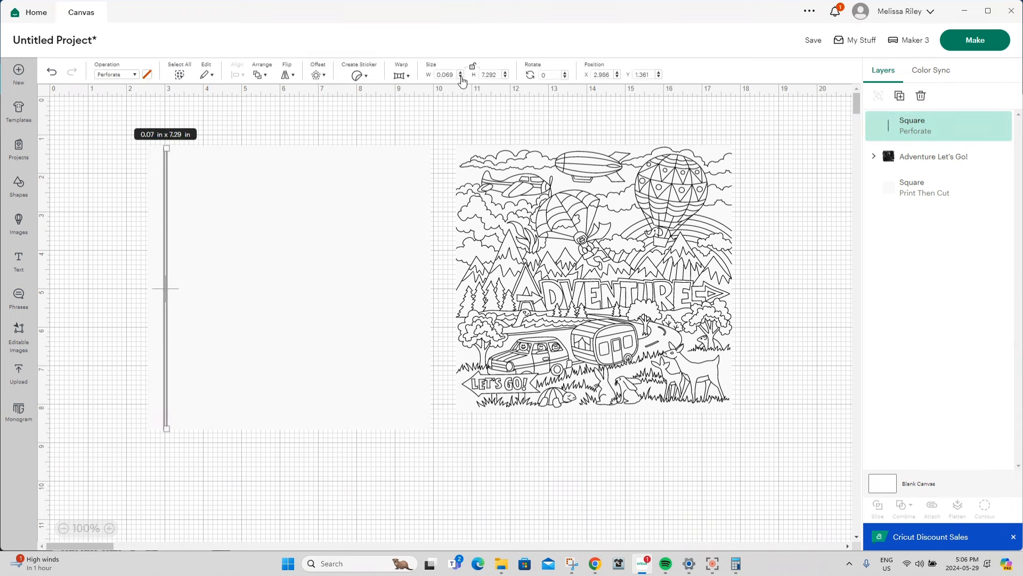
{"action": "left_click", "coordinate": [89, 168]}
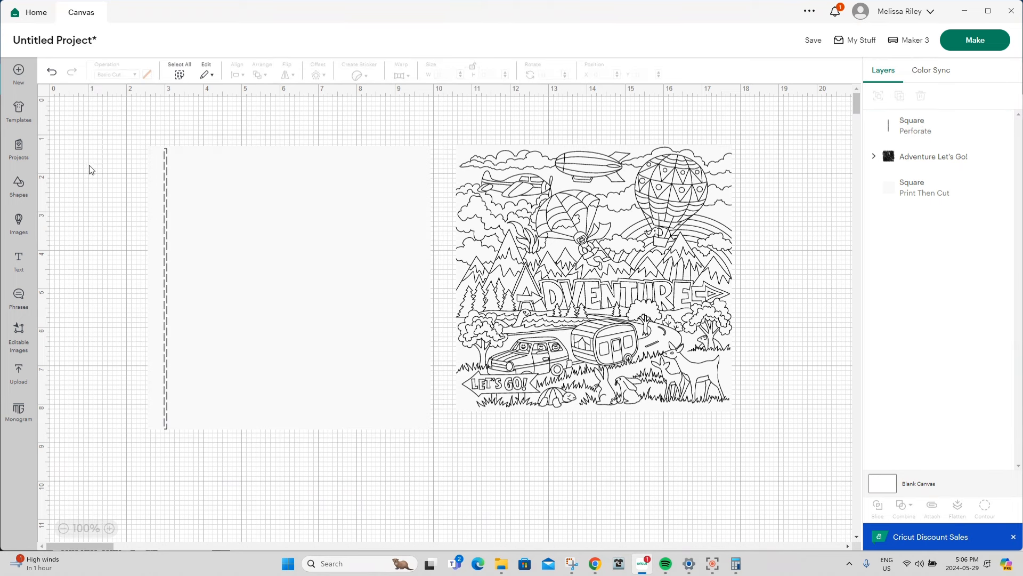
{"action": "left_click", "coordinate": [925, 128]}
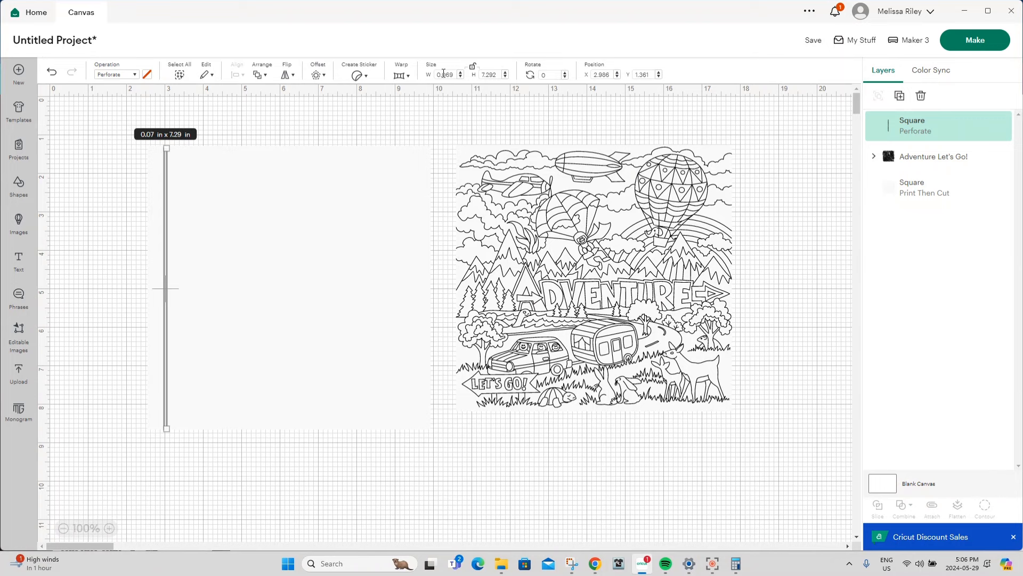
{"action": "left_click_drag", "start_coordinate": [447, 75], "coordinate": [453, 72]}
{"action": "type", "text": "1"}
{"action": "key", "text": "Tab"}
{"action": "left_click", "coordinate": [116, 183]}
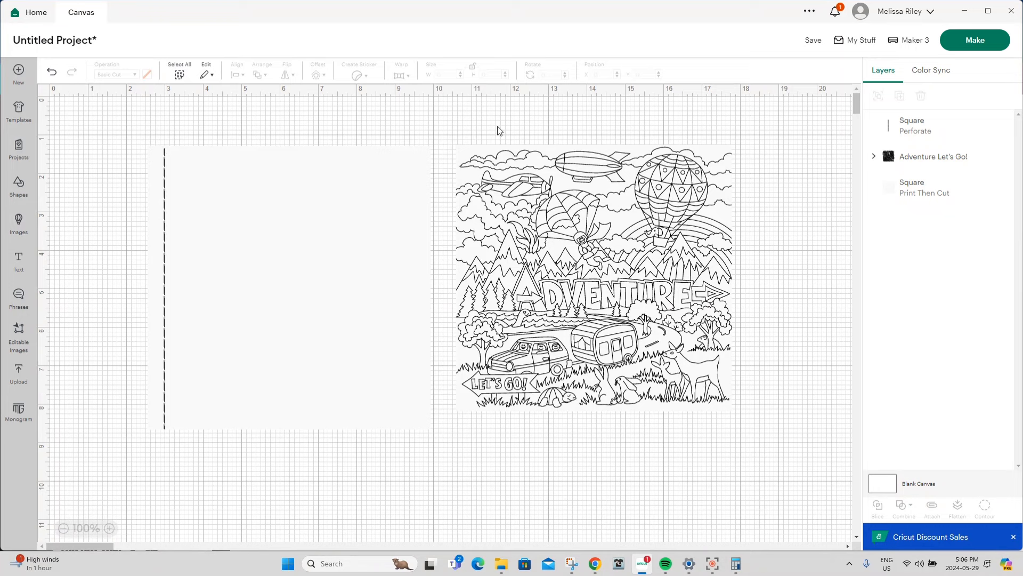
Place the Adventure image on the white square beside the tear line and scale it to about 6.65 by 6.42 in.
{"action": "left_click", "coordinate": [496, 155]}
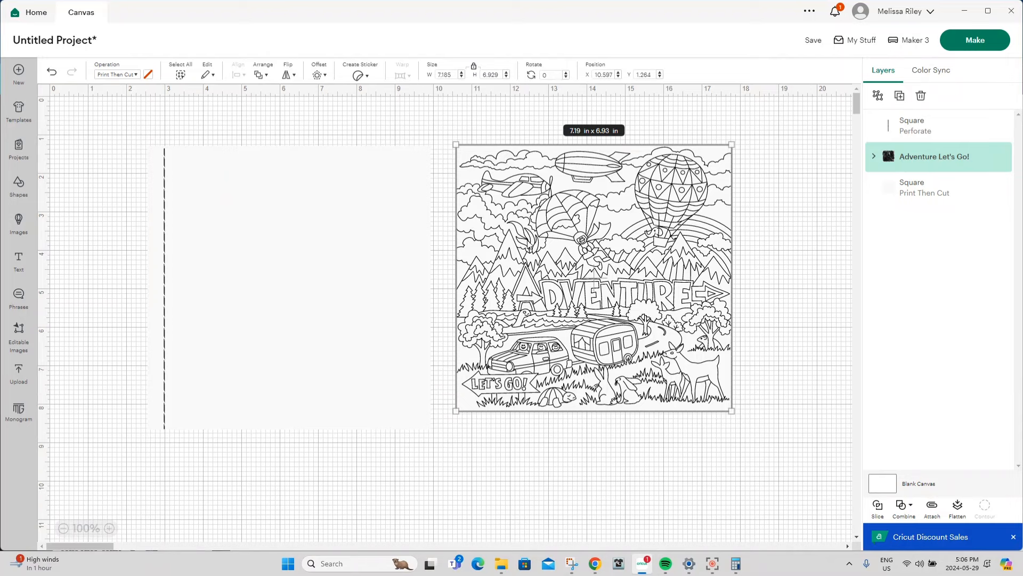
{"action": "left_click_drag", "start_coordinate": [528, 241], "coordinate": [248, 253]}
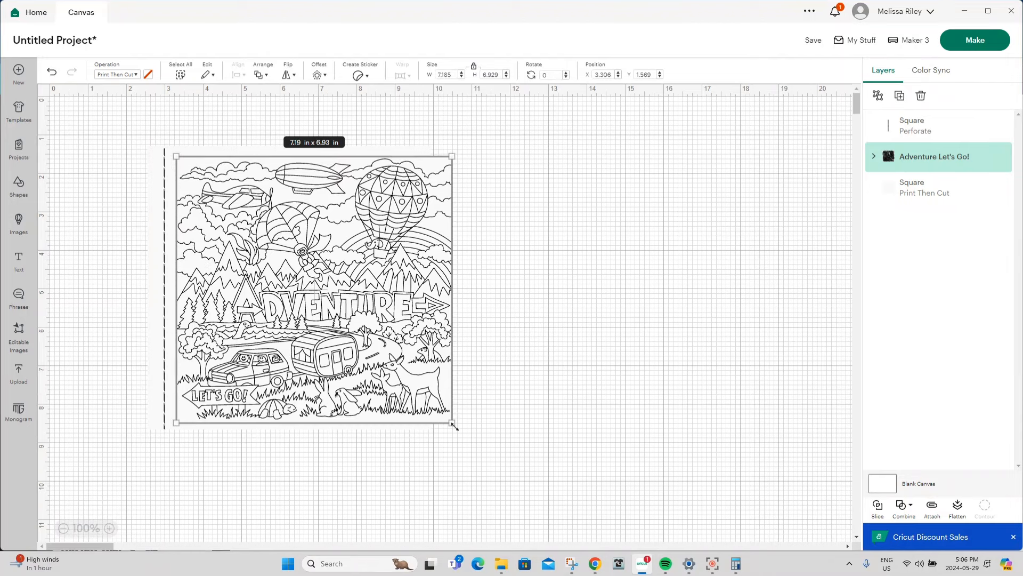
{"action": "left_click_drag", "start_coordinate": [452, 423], "coordinate": [365, 384]}
{"action": "left_click_drag", "start_coordinate": [341, 336], "coordinate": [348, 356]}
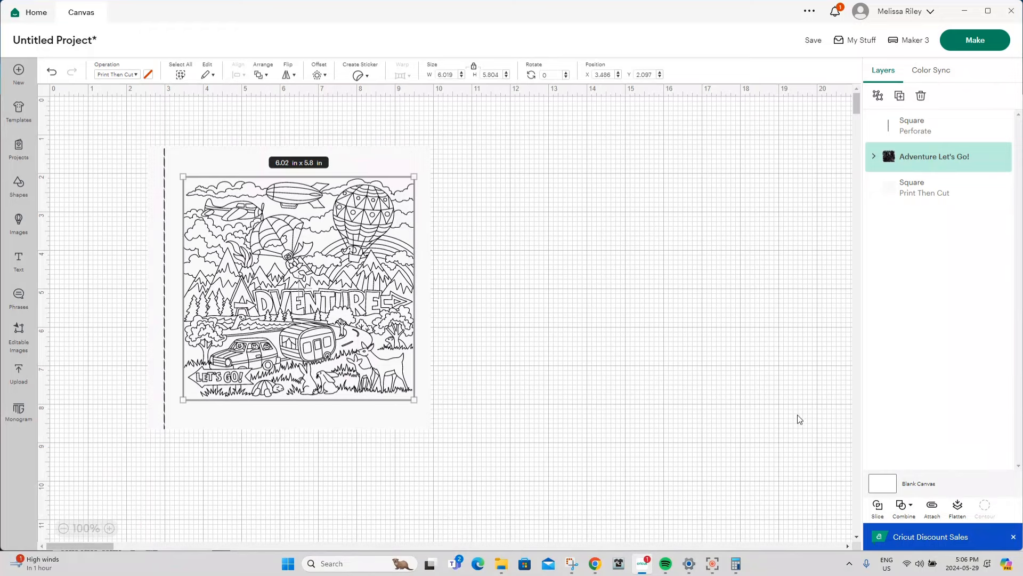
{"action": "left_click_drag", "start_coordinate": [182, 179], "coordinate": [170, 166]}
{"action": "left_click_drag", "start_coordinate": [413, 398], "coordinate": [420, 409]}
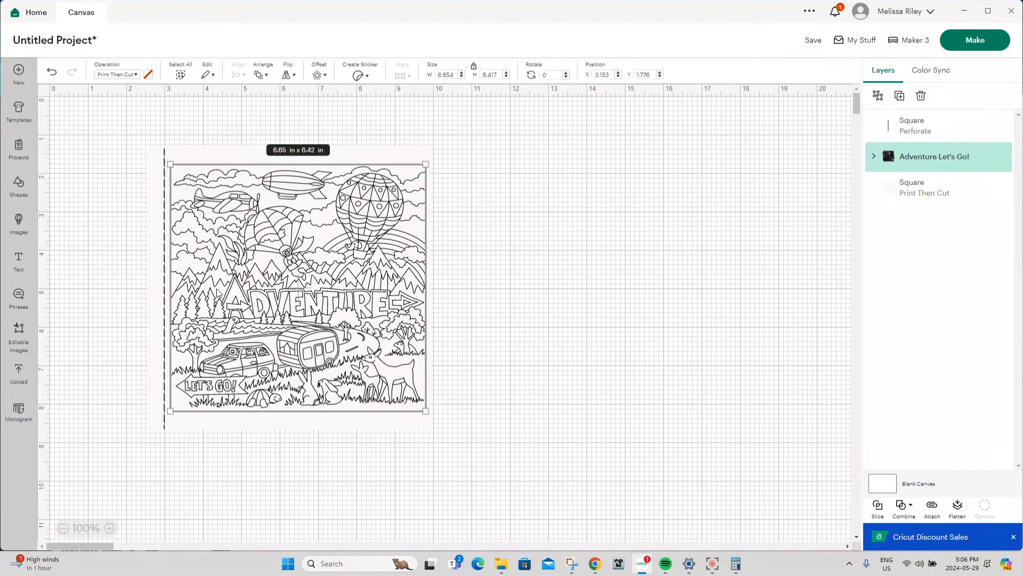
Flatten the Adventure image with the white square and bring the perforated line to the front.
{"action": "left_click_drag", "start_coordinate": [348, 467], "coordinate": [449, 261]}
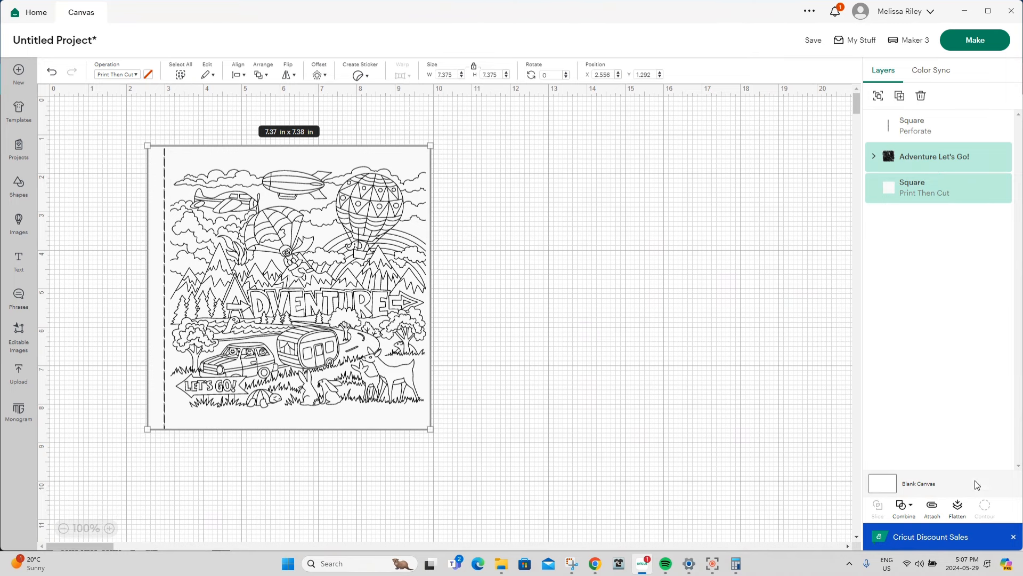
{"action": "left_click", "coordinate": [959, 506]}
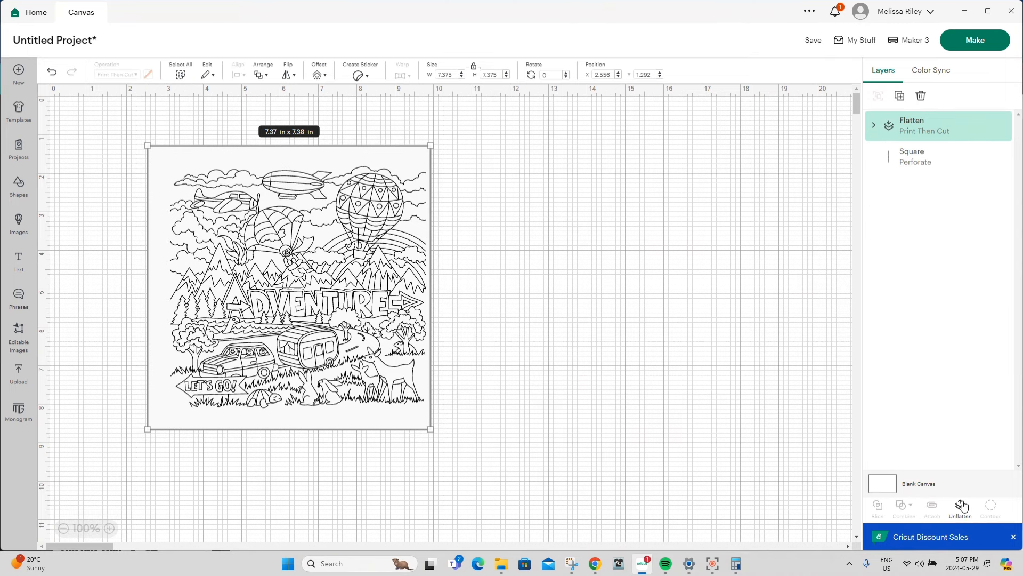
{"action": "left_click", "coordinate": [906, 155]}
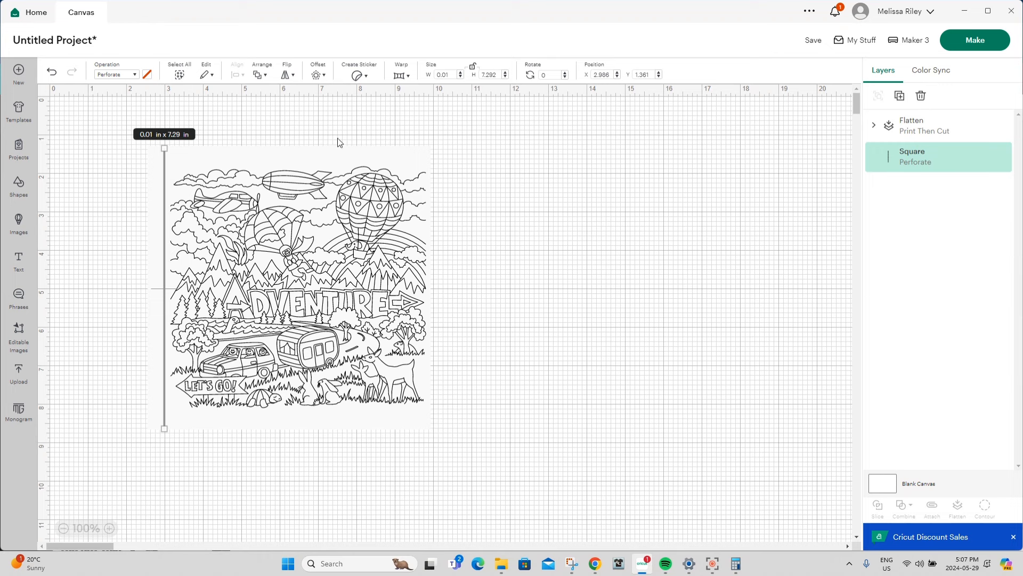
{"action": "left_click", "coordinate": [259, 75]}
{"action": "left_click", "coordinate": [277, 98]}
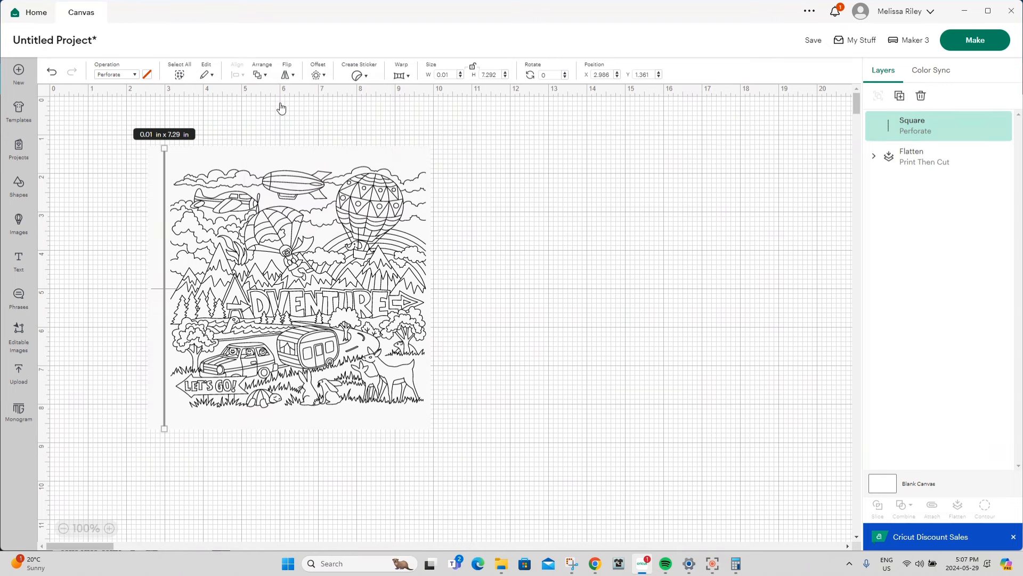
Attach the perforated line to the flattened page and move the page aside to about X 13, Y 0.26 in.
{"action": "left_click", "coordinate": [899, 151], "text": "shift"}
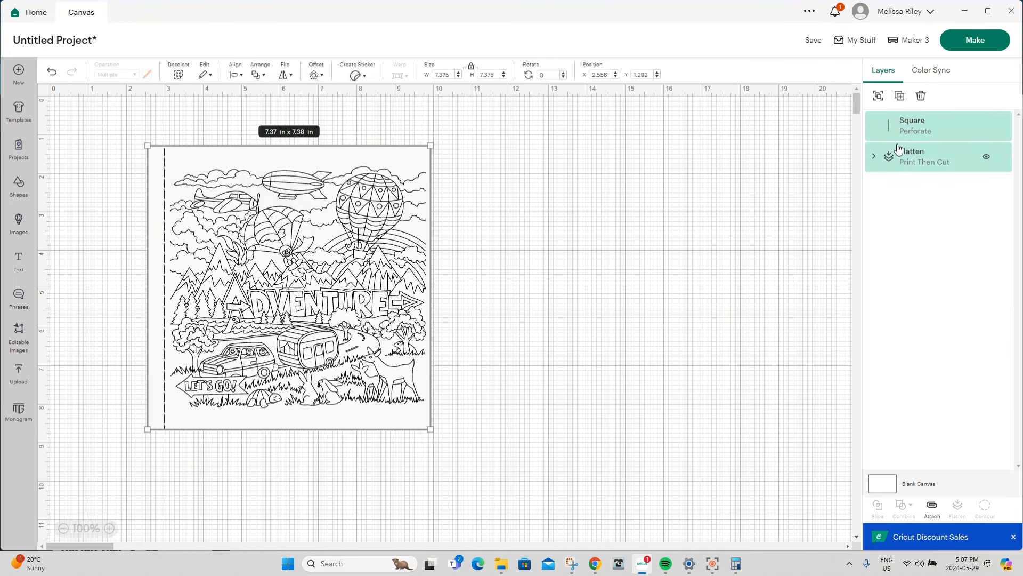
{"action": "left_click", "coordinate": [938, 514]}
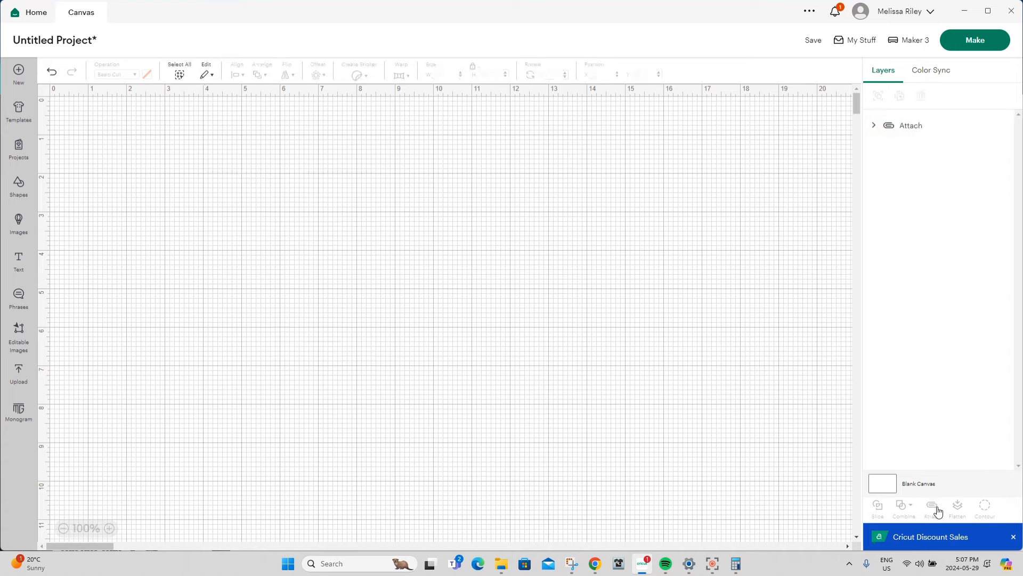
{"action": "left_click_drag", "start_coordinate": [323, 326], "coordinate": [479, 322]}
{"action": "left_click", "coordinate": [729, 279]}
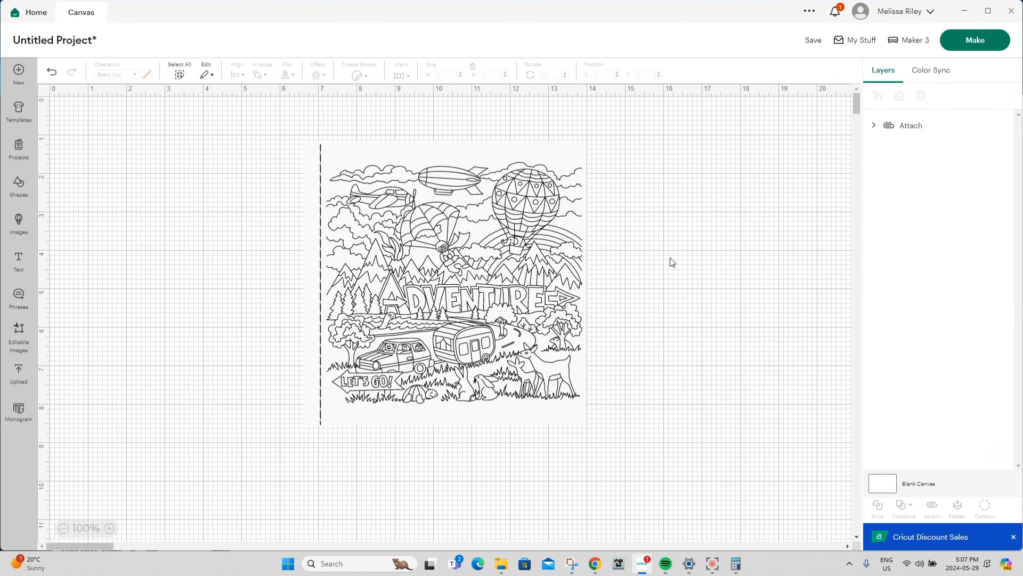
{"action": "left_click_drag", "start_coordinate": [322, 266], "coordinate": [565, 231]}
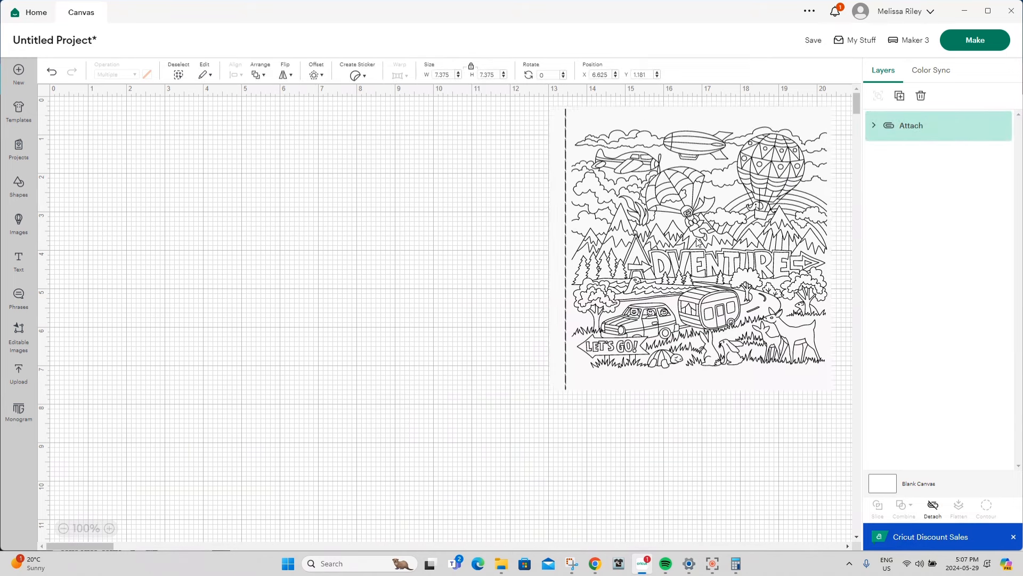
Add the Camping image with the trailer above campfire logs, scale it down and place it in the canvas's upper-left area.
{"action": "left_click", "coordinate": [17, 228]}
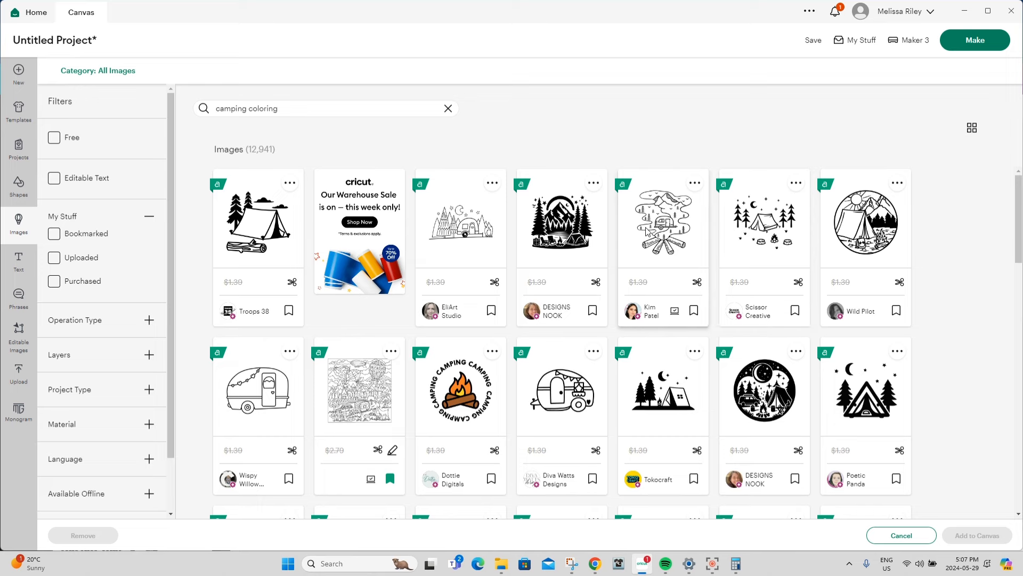
{"action": "left_click", "coordinate": [647, 231]}
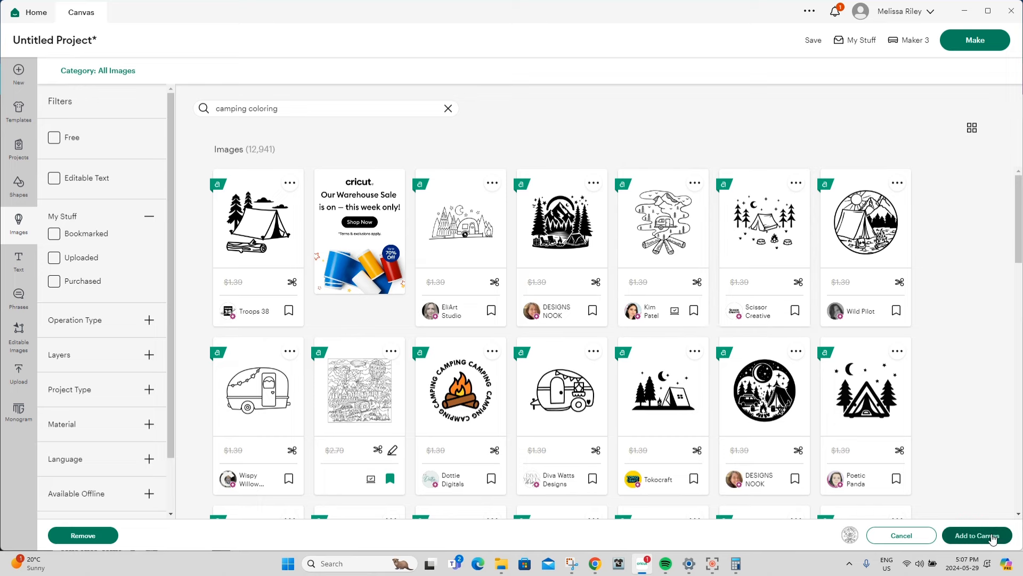
{"action": "left_click", "coordinate": [993, 538]}
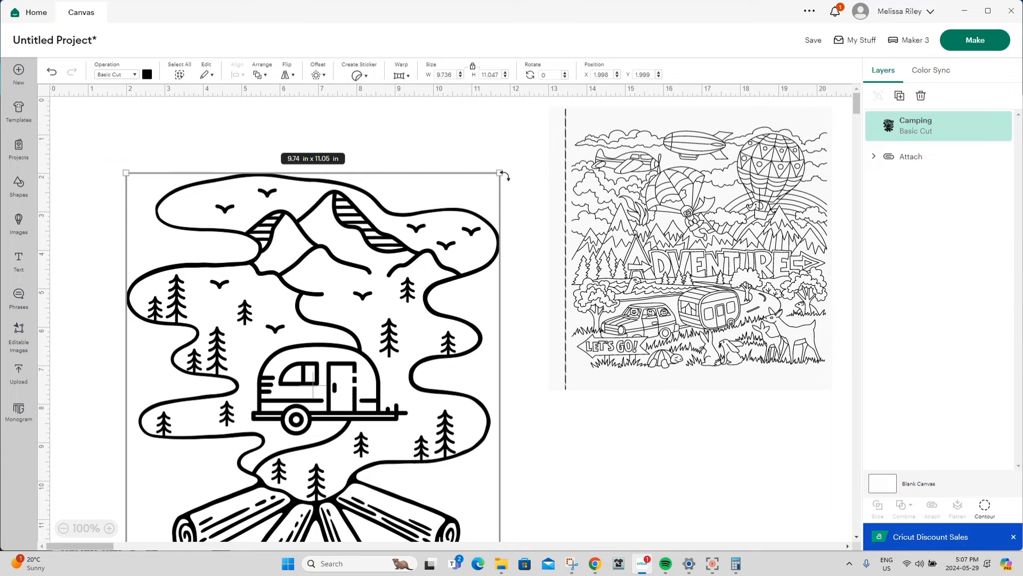
{"action": "left_click_drag", "start_coordinate": [503, 175], "coordinate": [397, 295]}
{"action": "left_click_drag", "start_coordinate": [286, 408], "coordinate": [229, 222]}
Detach the perforated line from the Adventure page and unflatten the image from its white square.
{"action": "left_click", "coordinate": [762, 233]}
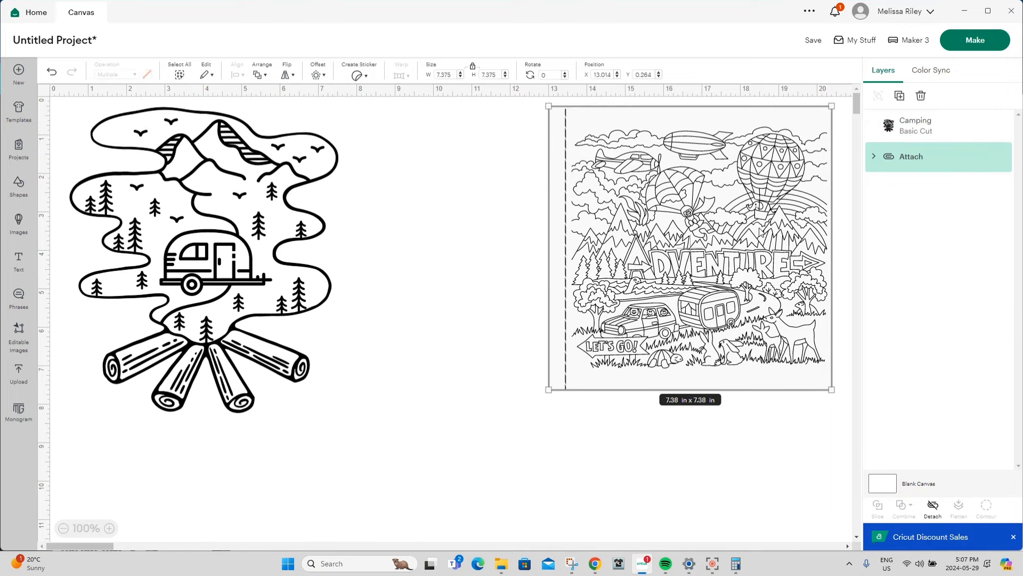
{"action": "left_click", "coordinate": [932, 507]}
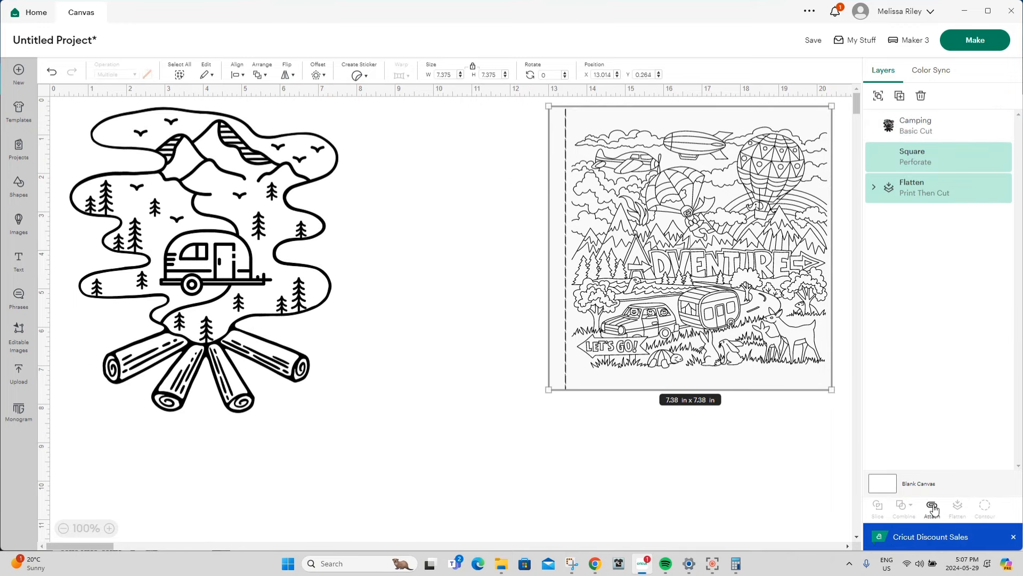
{"action": "left_click", "coordinate": [920, 163]}
{"action": "left_click", "coordinate": [922, 193]}
{"action": "left_click", "coordinate": [958, 508]}
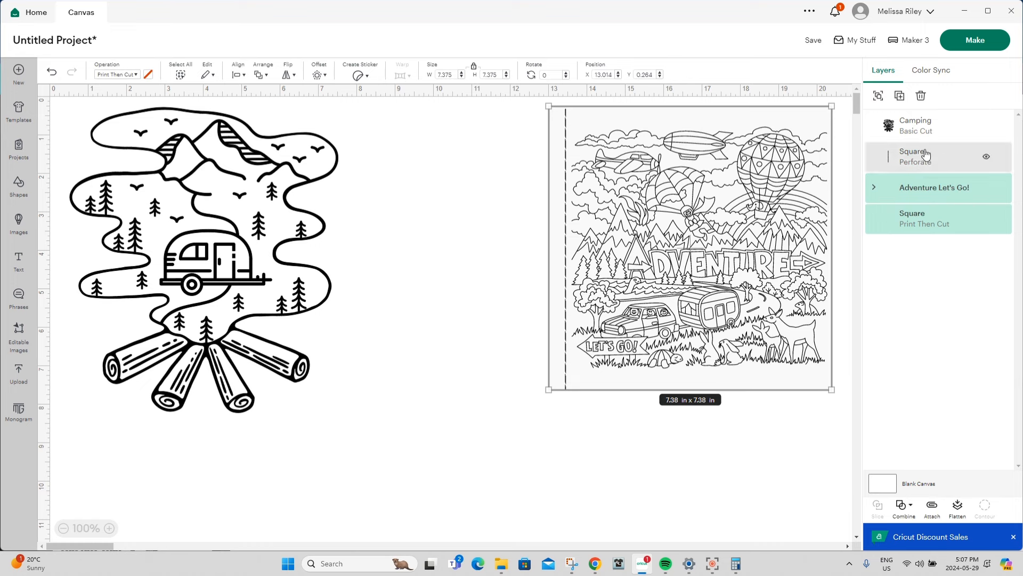
Duplicate the white square together with its perforated line and move the copy to about X 4.75, Y 2.15 in.
{"action": "left_click", "coordinate": [899, 226]}
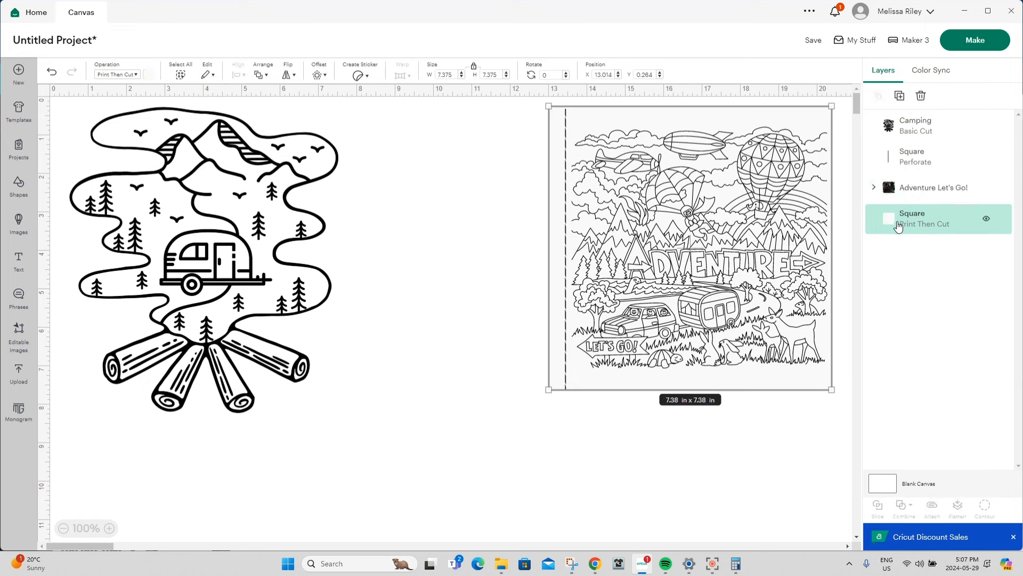
{"action": "left_click", "coordinate": [913, 168], "text": "shift"}
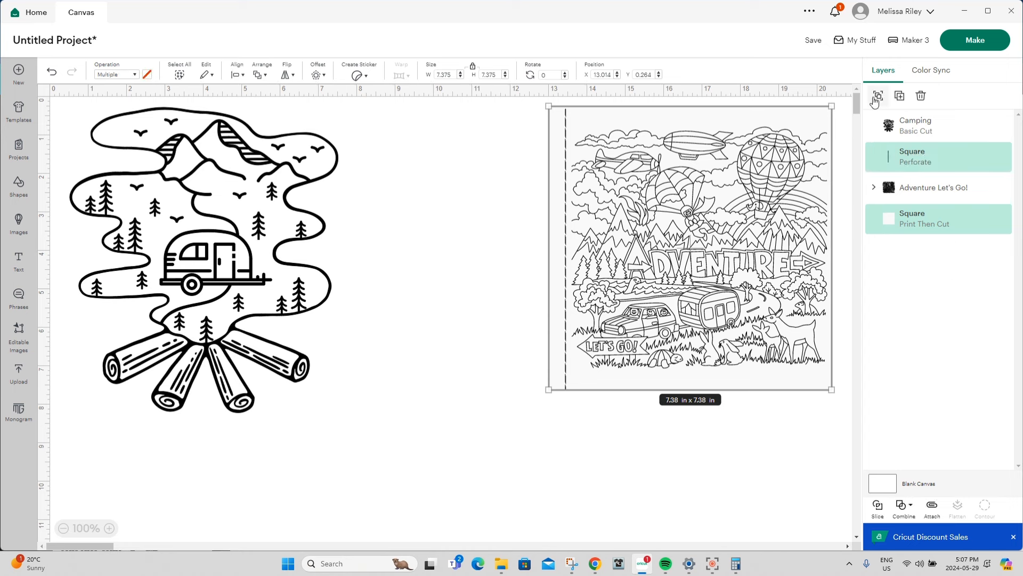
{"action": "left_click", "coordinate": [900, 97]}
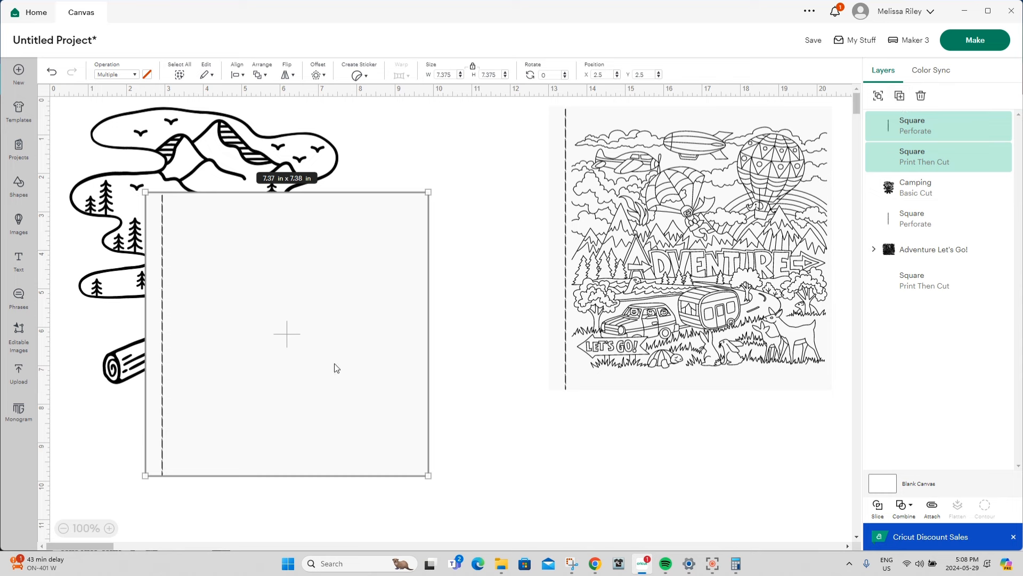
{"action": "left_click_drag", "start_coordinate": [334, 320], "coordinate": [419, 301]}
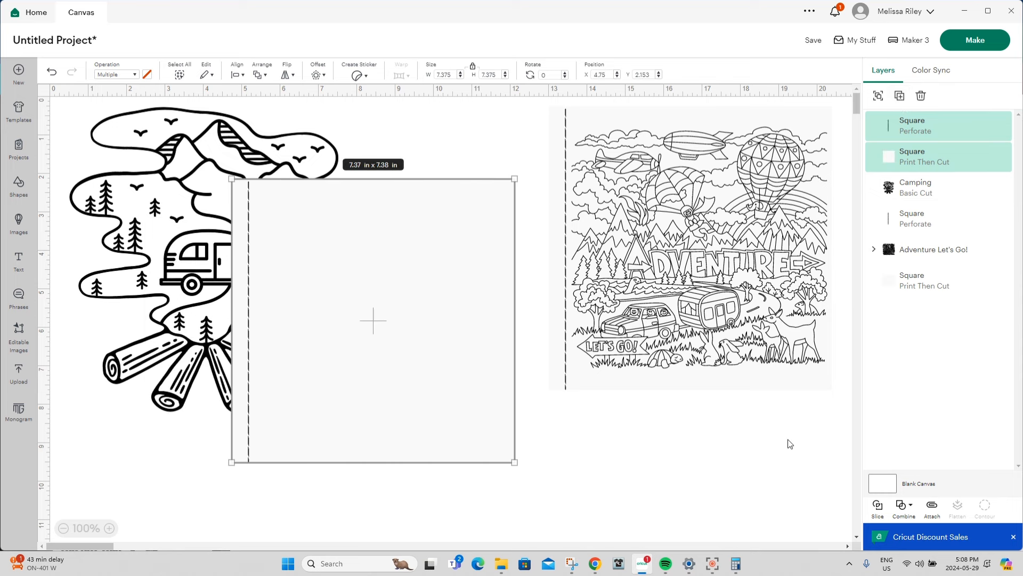
Flatten the Adventure image with its original white square again.
{"action": "left_click_drag", "start_coordinate": [788, 439], "coordinate": [758, 261]}
{"action": "left_click", "coordinate": [957, 511]}
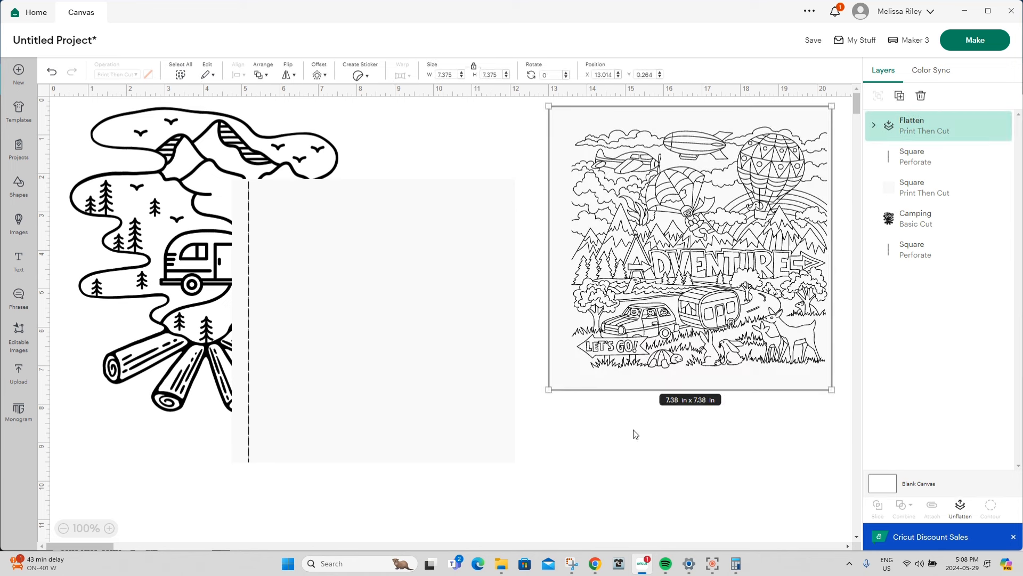
Bring the Adventure page's perforated line to the front and attach it to the flattened page.
{"action": "left_click", "coordinate": [909, 160]}
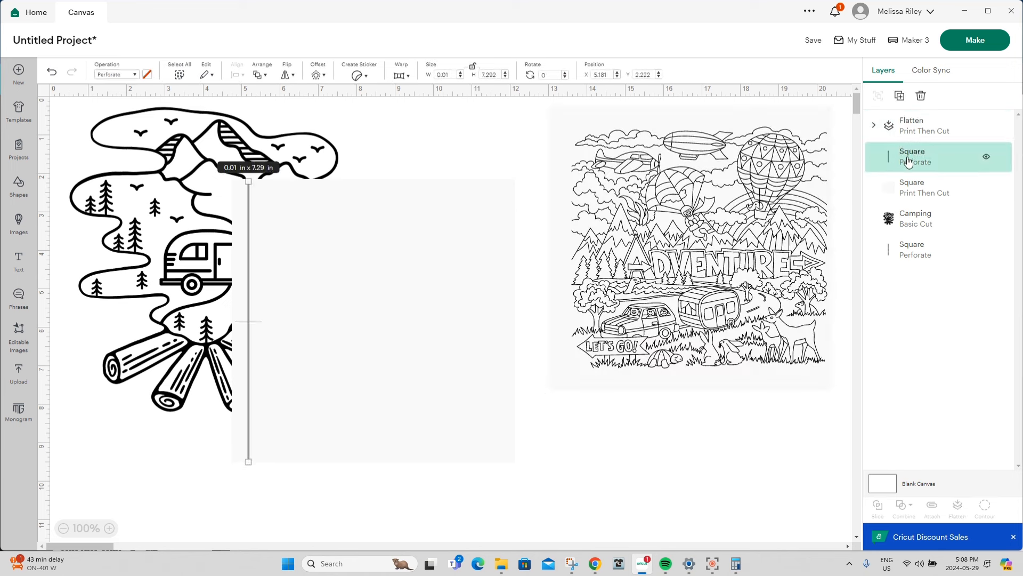
{"action": "left_click", "coordinate": [909, 251]}
{"action": "left_click", "coordinate": [256, 77]}
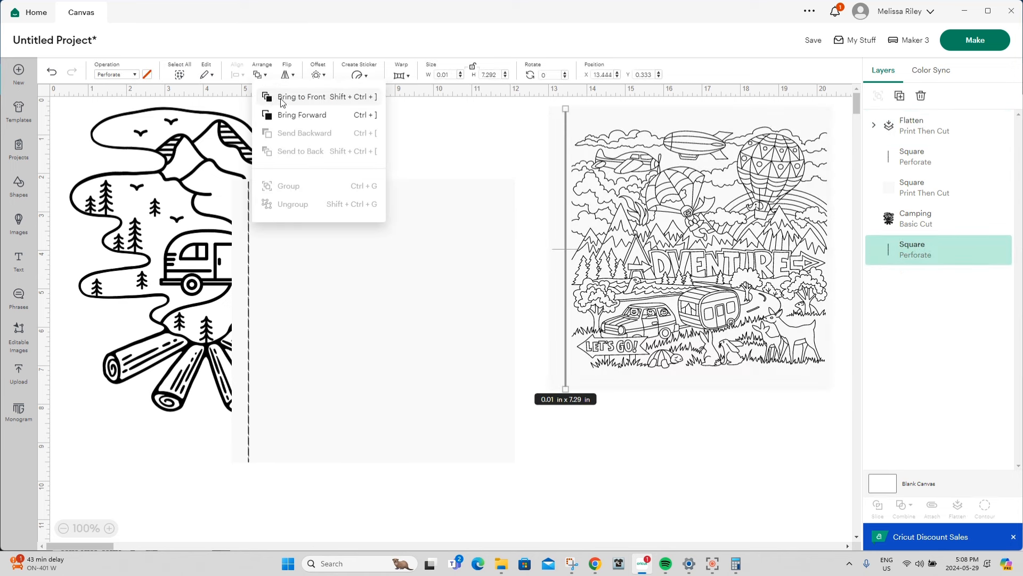
{"action": "left_click", "coordinate": [269, 97]}
{"action": "left_click", "coordinate": [900, 168], "text": "shift"}
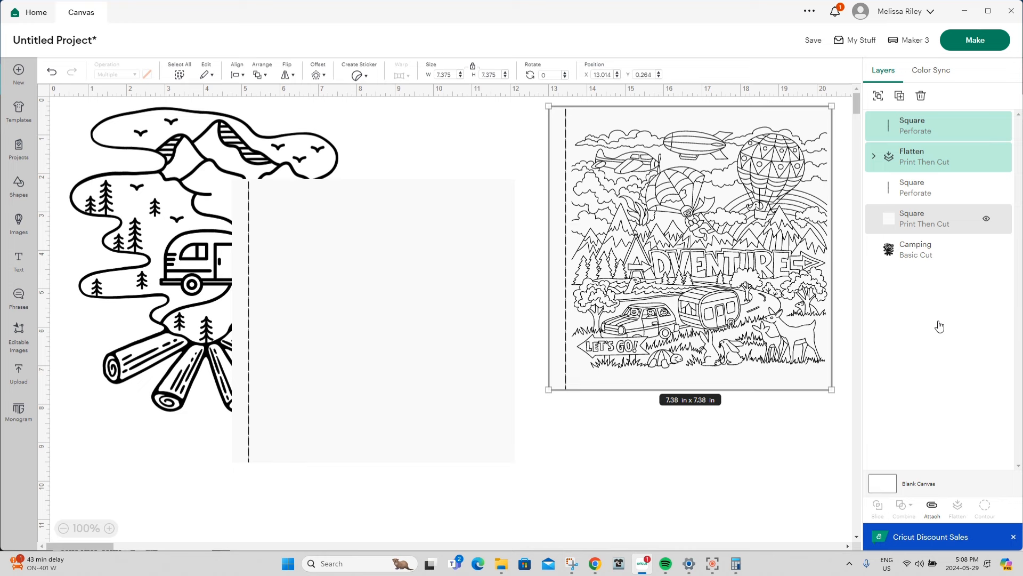
{"action": "left_click", "coordinate": [933, 506]}
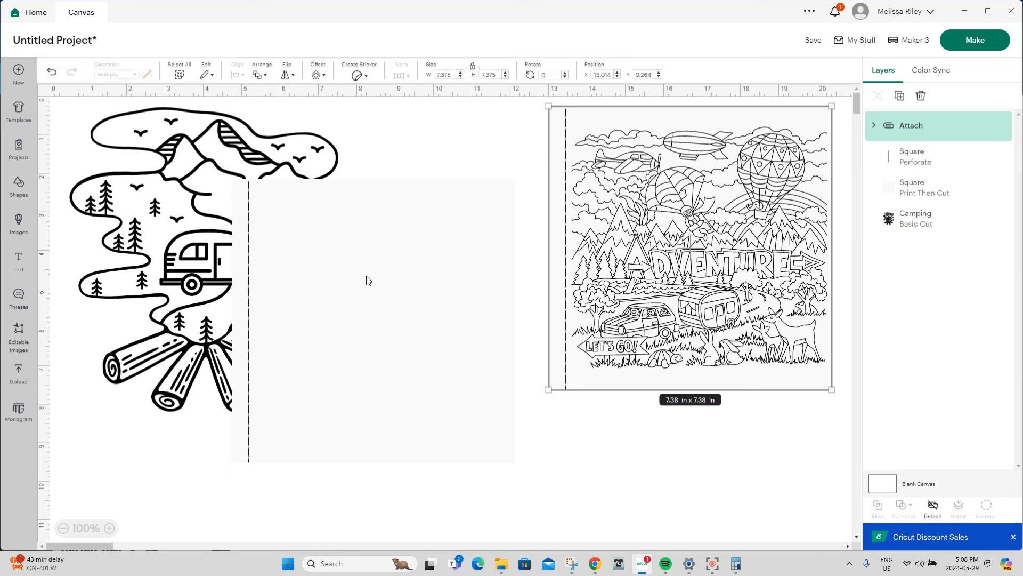
Group the blank white square with its perforated line.
{"action": "left_click_drag", "start_coordinate": [301, 289], "coordinate": [452, 289]}
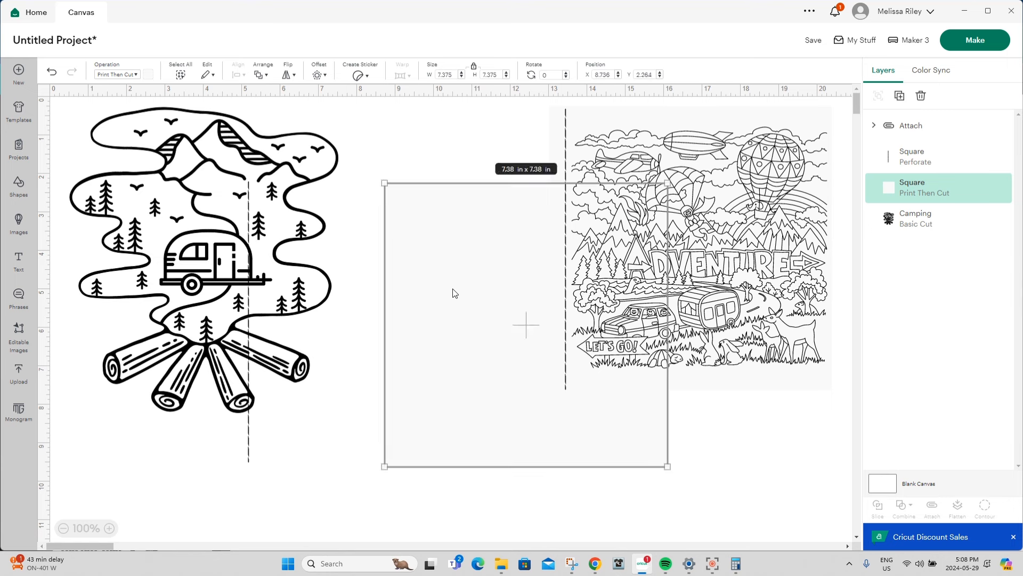
{"action": "key", "text": "ctrl+z"}
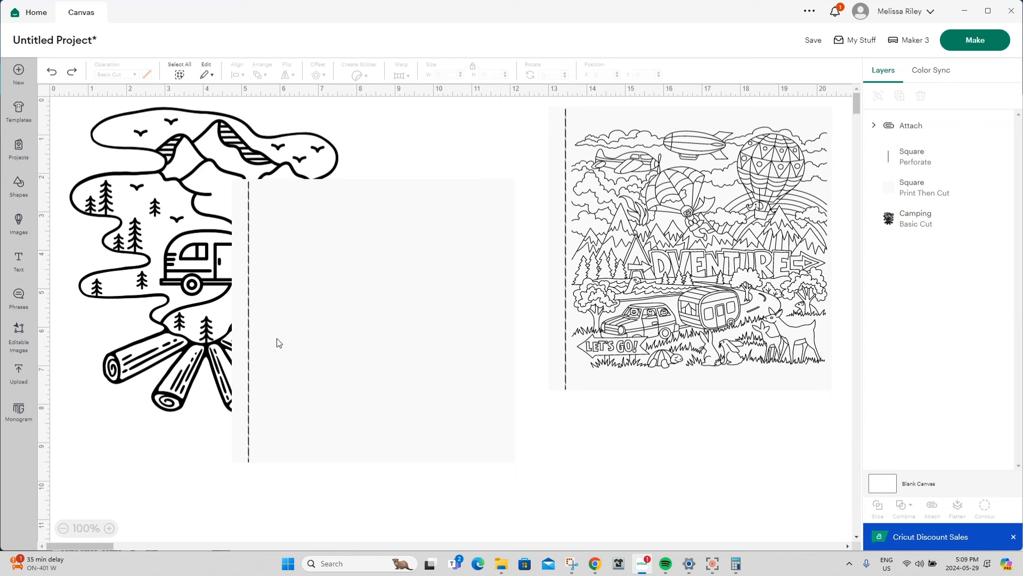
{"action": "mouse_move", "coordinate": [531, 486]}
{"action": "left_mouse_down"}
{"action": "mouse_move", "coordinate": [205, 474]}
{"action": "mouse_move", "coordinate": [305, 489]}
{"action": "mouse_move", "coordinate": [528, 489]}
{"action": "left_mouse_up"}
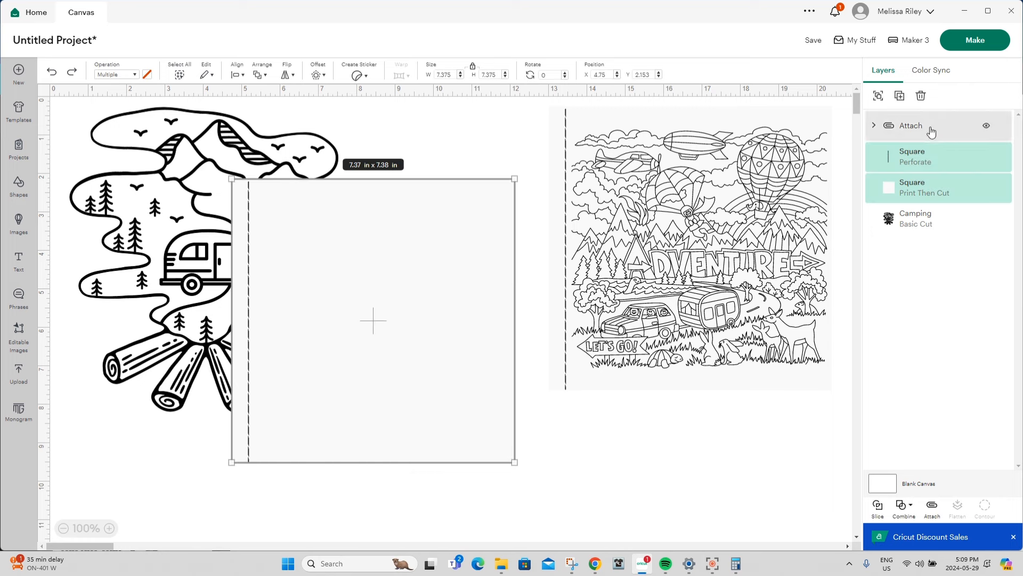
{"action": "left_click", "coordinate": [877, 98]}
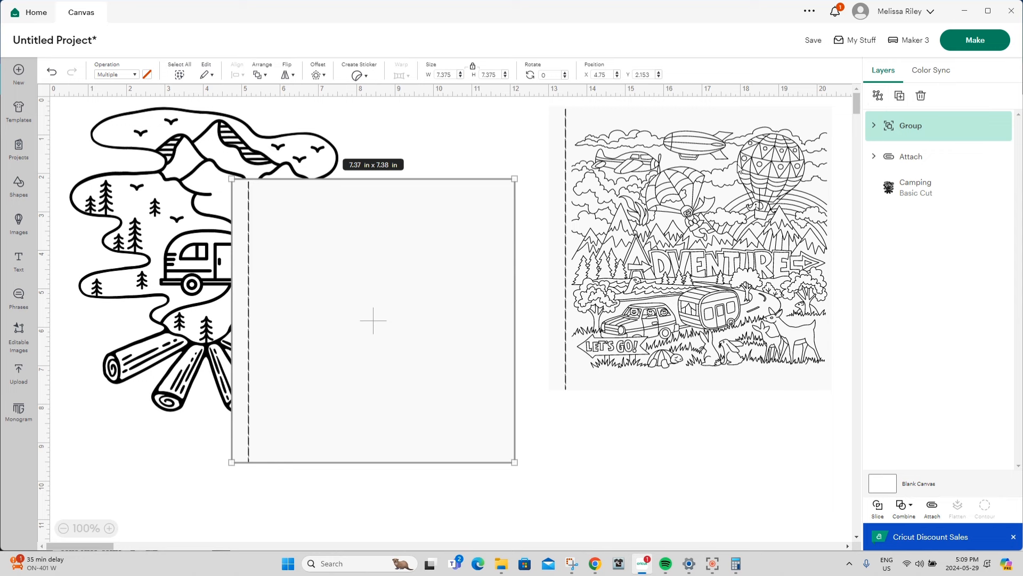
Make six duplicates of the blank perforated page group and stack them over the Adventure page.
{"action": "left_click", "coordinate": [899, 95]}
{"action": "left_click_drag", "start_coordinate": [313, 299], "coordinate": [730, 233]}
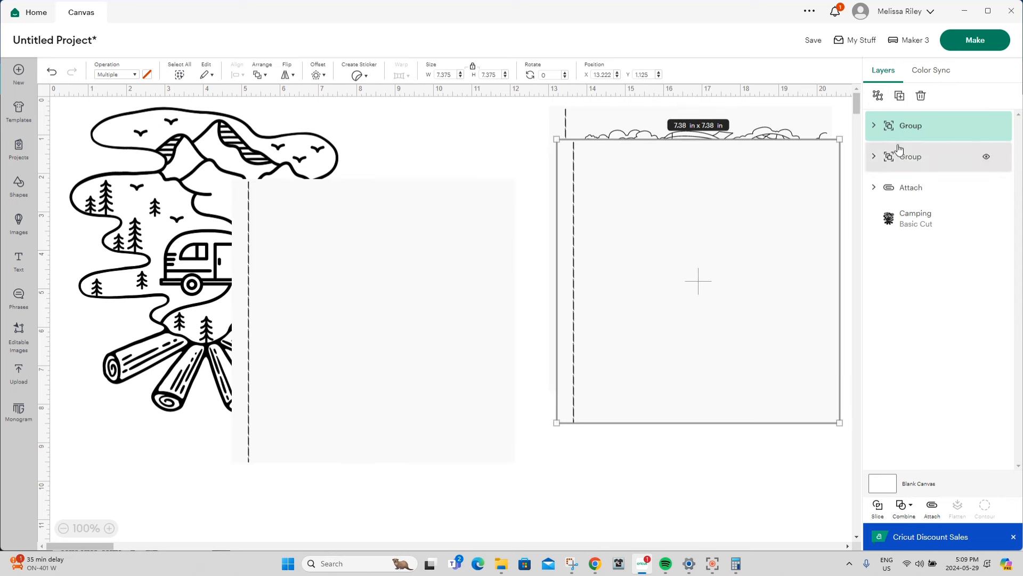
{"action": "left_click", "coordinate": [900, 95]}
{"action": "left_click_drag", "start_coordinate": [265, 240], "coordinate": [677, 211]}
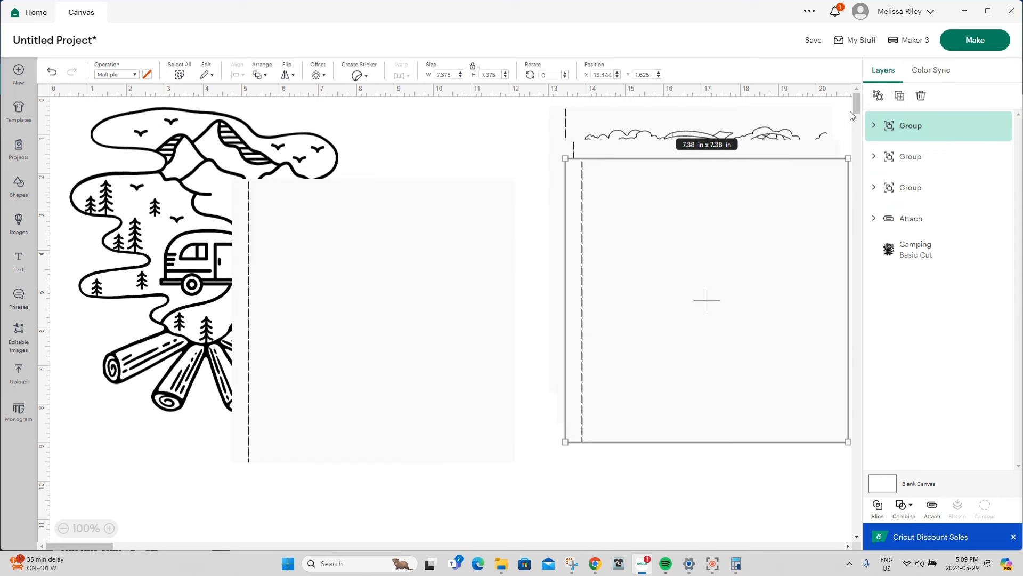
{"action": "left_click", "coordinate": [901, 96]}
{"action": "left_click_drag", "start_coordinate": [320, 283], "coordinate": [688, 224]}
{"action": "left_click", "coordinate": [900, 97]}
{"action": "left_click_drag", "start_coordinate": [279, 297], "coordinate": [664, 327]}
{"action": "left_click", "coordinate": [900, 96]}
{"action": "left_click_drag", "start_coordinate": [270, 317], "coordinate": [629, 377]}
{"action": "left_click", "coordinate": [900, 96]}
{"action": "left_click_drag", "start_coordinate": [301, 372], "coordinate": [612, 320]}
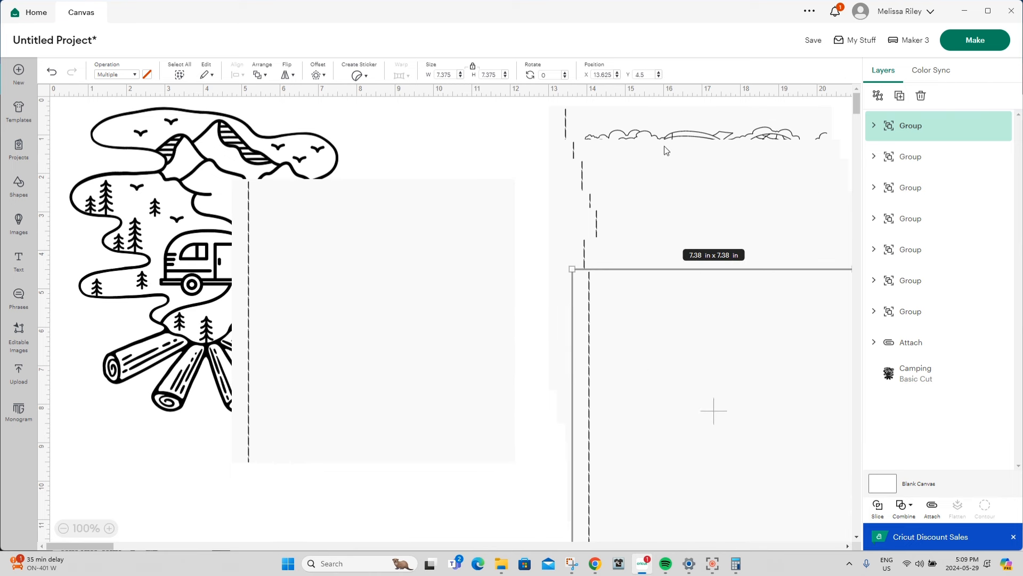
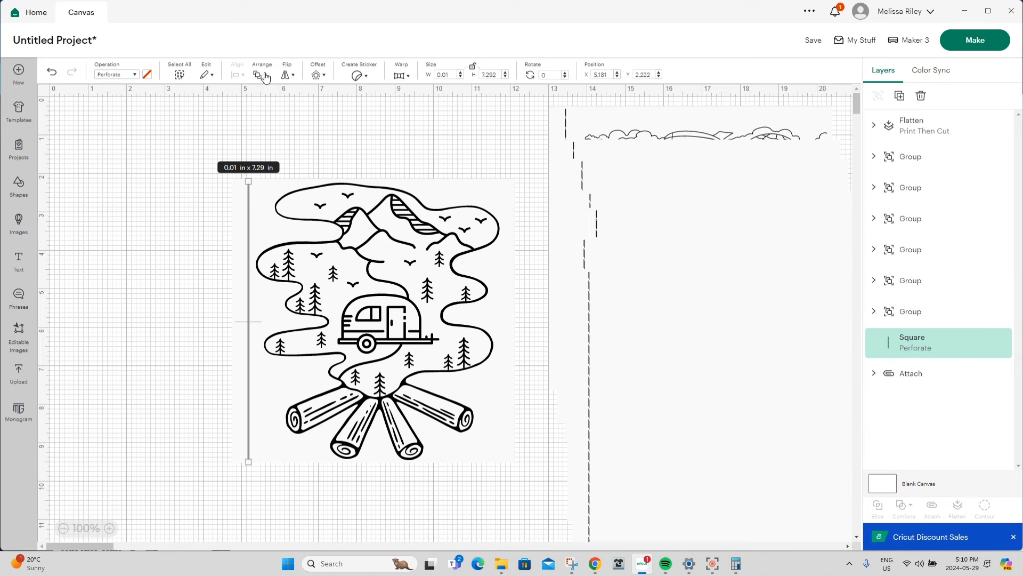
Bring the perforated line on the camper and campfire page to the front and attach it to the flattened page.
{"action": "left_click", "coordinate": [265, 77]}
{"action": "left_click", "coordinate": [265, 99]}
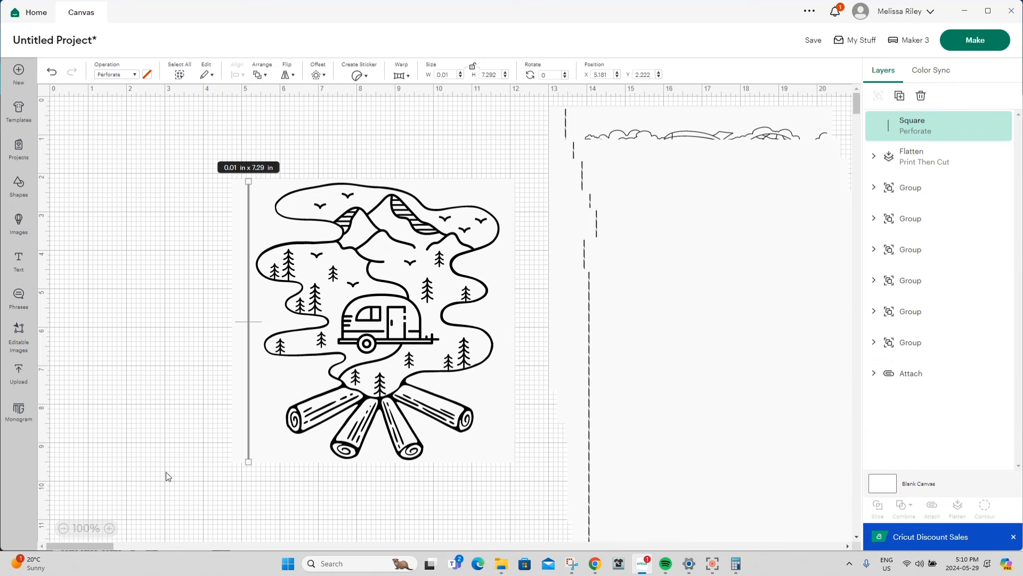
{"action": "left_click_drag", "start_coordinate": [183, 364], "coordinate": [533, 395]}
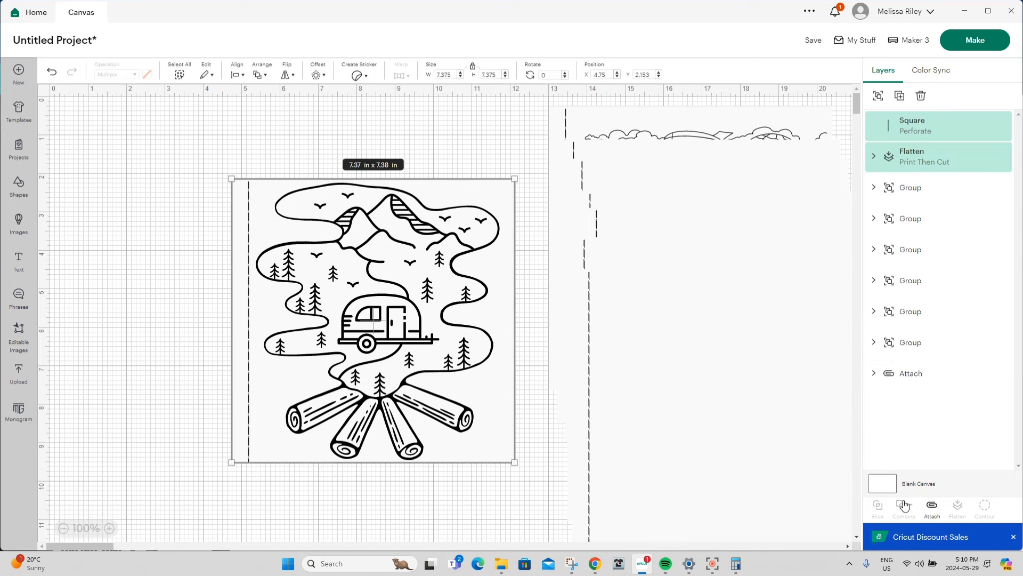
{"action": "left_click", "coordinate": [930, 509]}
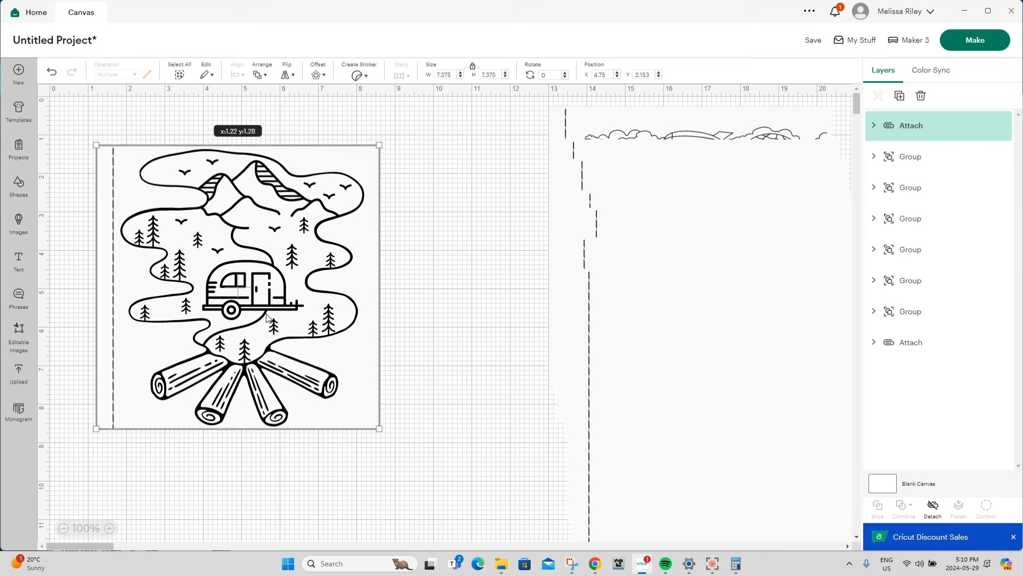
Move the attached camper page onto the stack of finished pages and place one blank perforated page on open canvas.
{"action": "left_click_drag", "start_coordinate": [649, 339], "coordinate": [686, 276]}
{"action": "left_click_drag", "start_coordinate": [384, 349], "coordinate": [170, 254]}
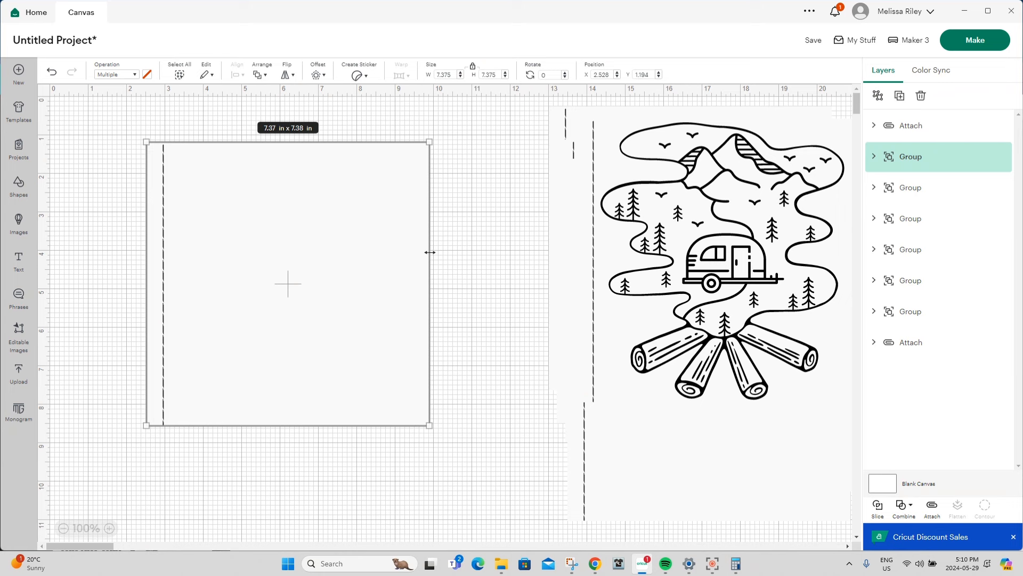
Switch to Chrome and search Google Images for "camping activity sheets" in a new browser tab.
{"action": "left_click", "coordinate": [590, 567]}
{"action": "left_click", "coordinate": [526, 528]}
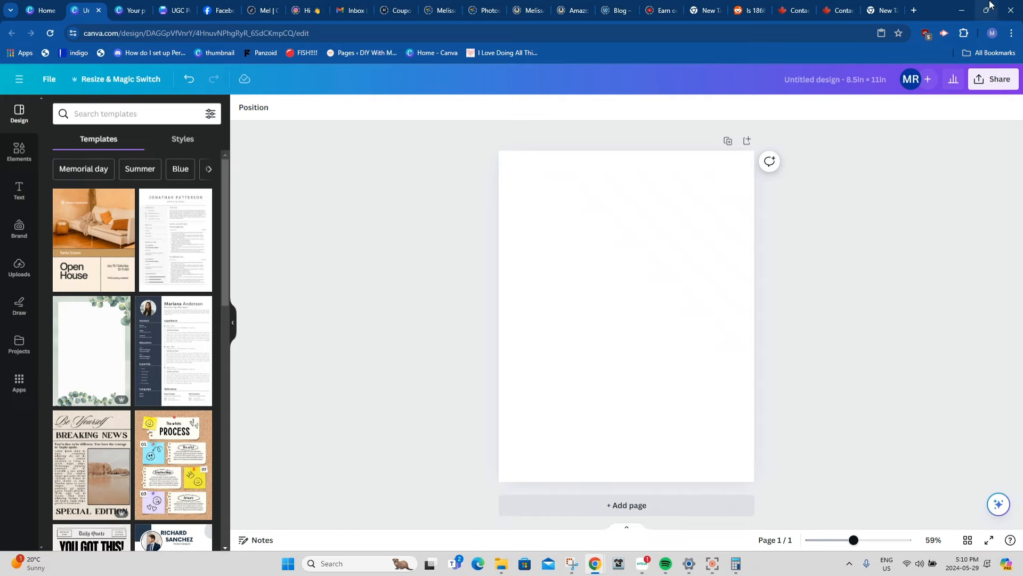
{"action": "left_click", "coordinate": [913, 17]}
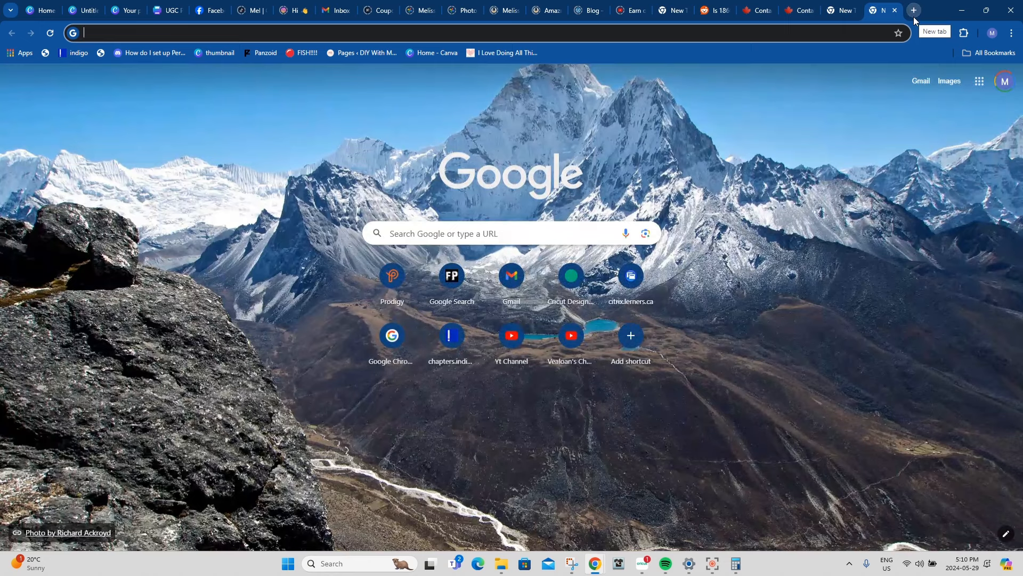
{"action": "type", "text": "cam"}
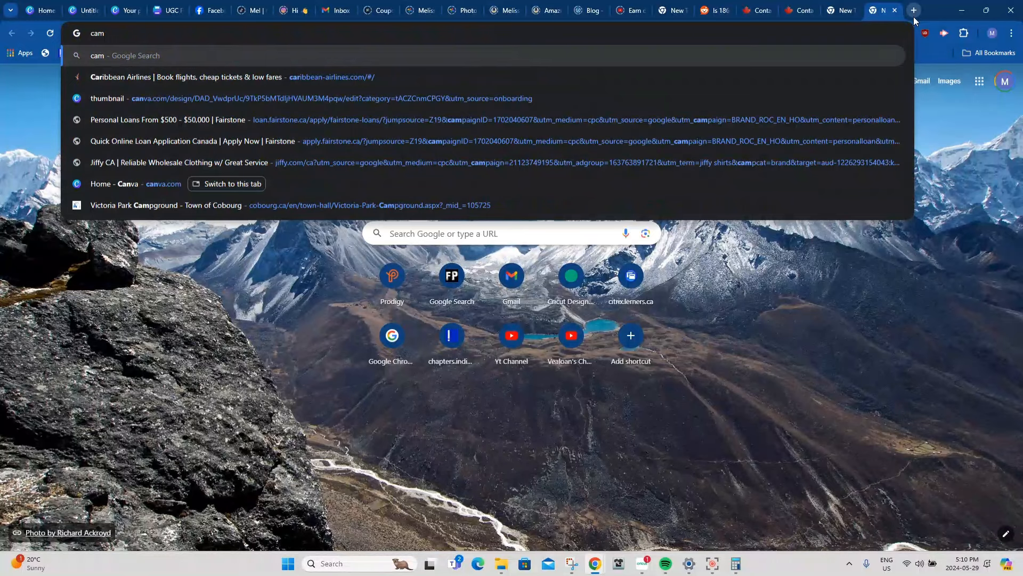
{"action": "type", "text": "ping "}
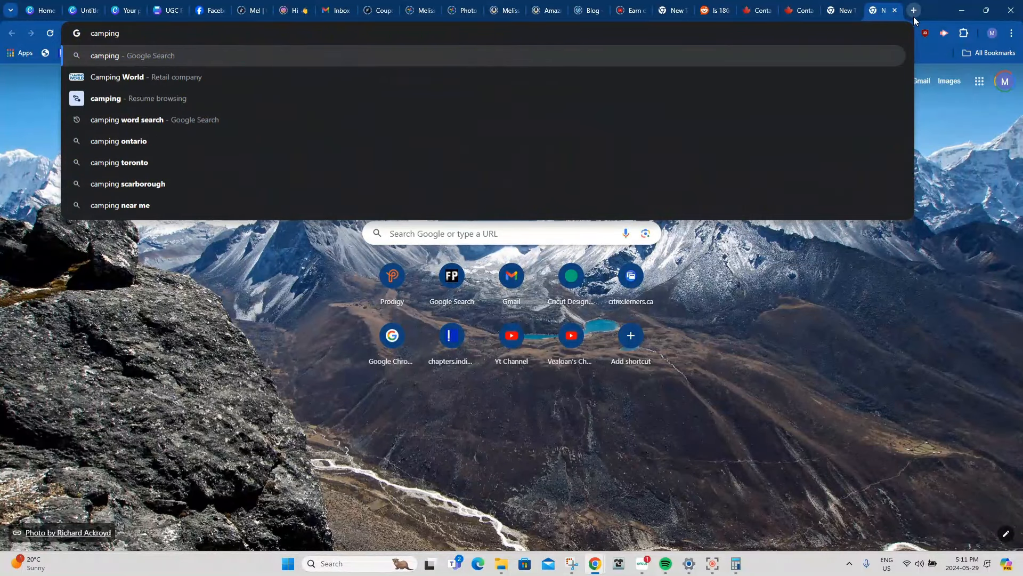
{"action": "type", "text": "activity "}
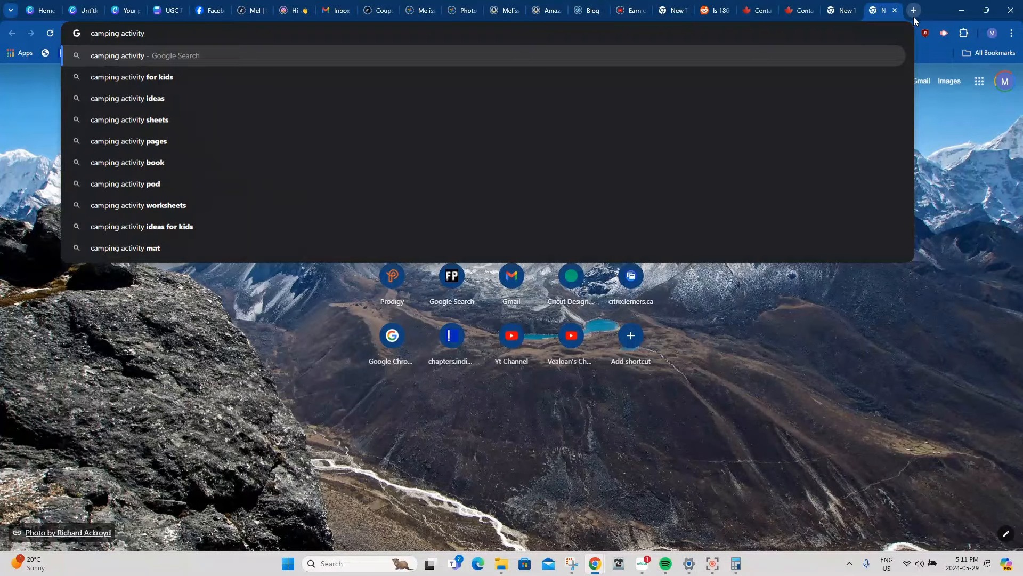
{"action": "type", "text": "sheets"}
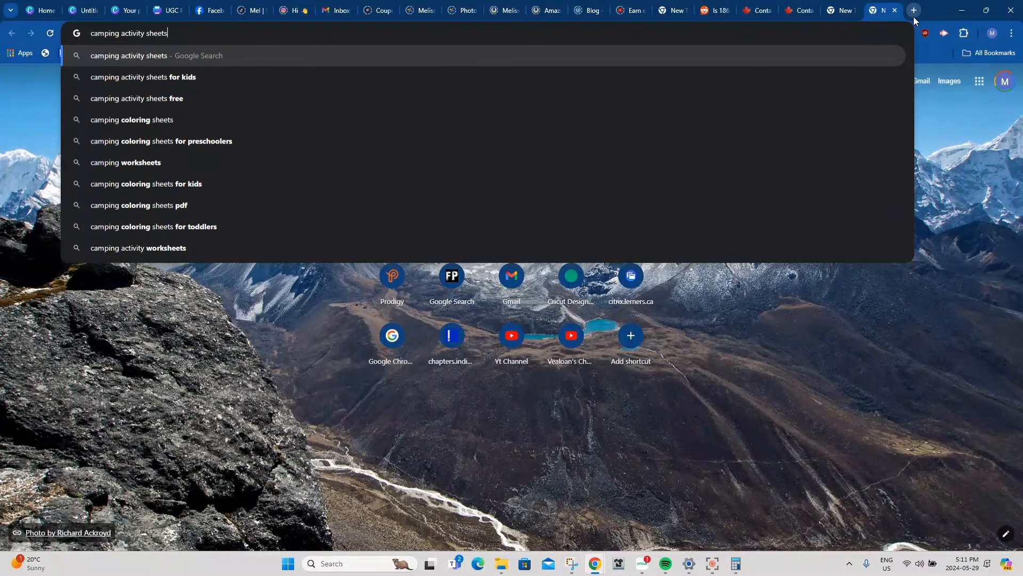
{"action": "key", "text": "Return"}
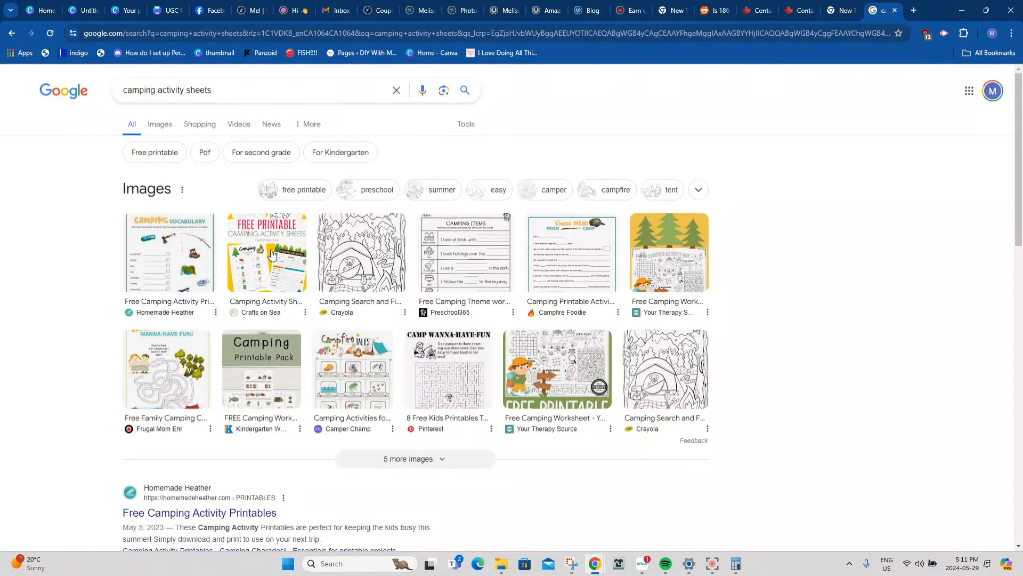
{"action": "left_click", "coordinate": [160, 123]}
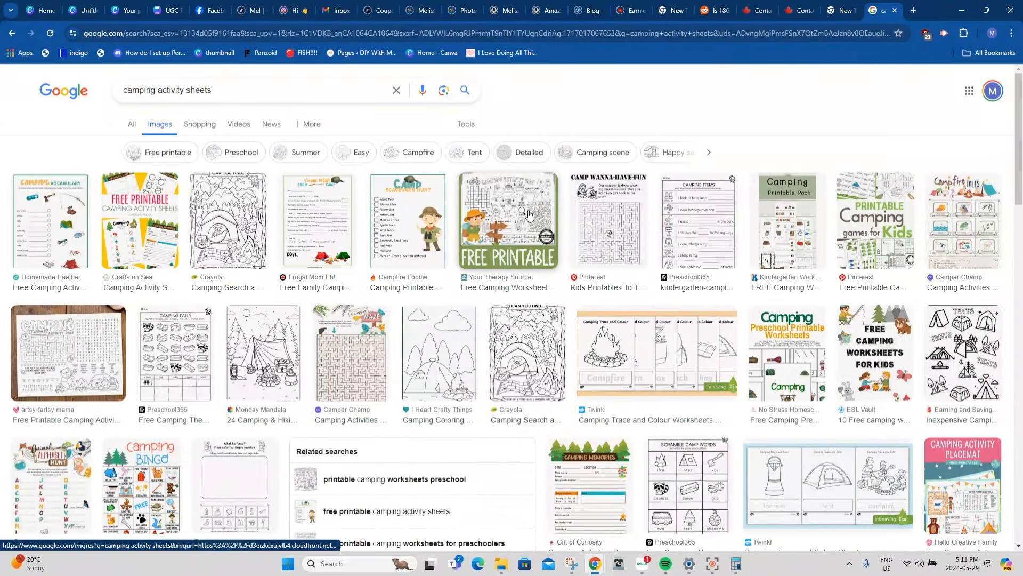
Examine the camping activity sheet results, previewing the Your Therapy Source activity mat and the Twinkl trace and colour worksheets.
{"action": "left_click", "coordinate": [529, 214]}
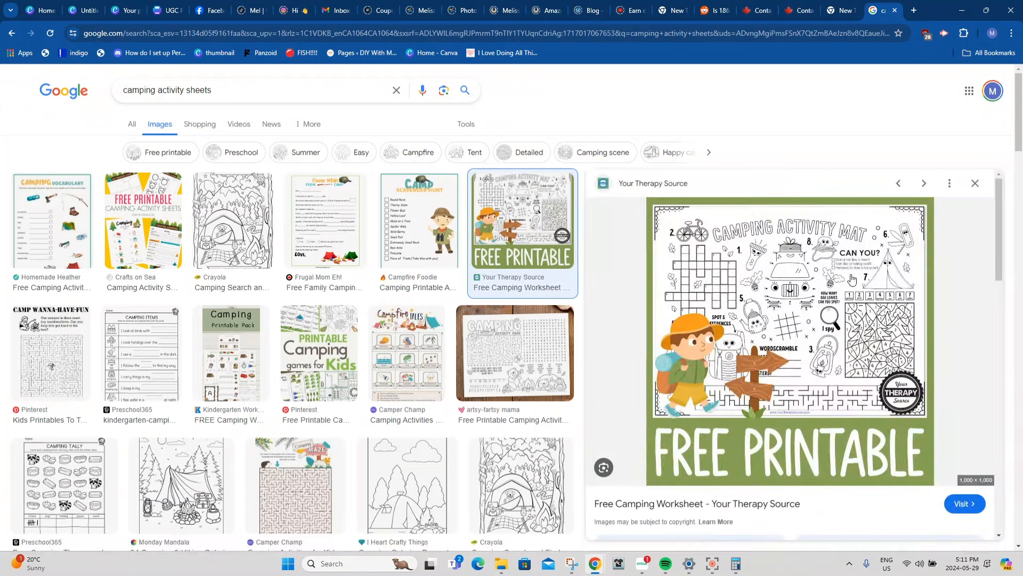
{"action": "scroll", "coordinate": [994, 334], "scroll_direction": "down", "scroll_amount": 1}
{"action": "right_click", "coordinate": [1003, 299]}
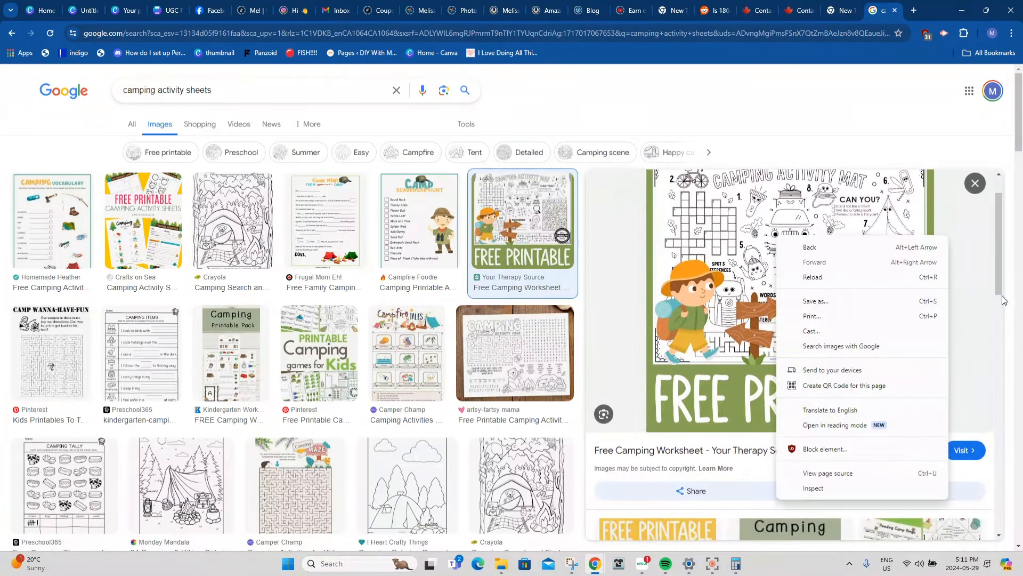
{"action": "left_click", "coordinate": [1000, 265]}
{"action": "scroll", "coordinate": [995, 303], "scroll_direction": "up", "scroll_amount": 1}
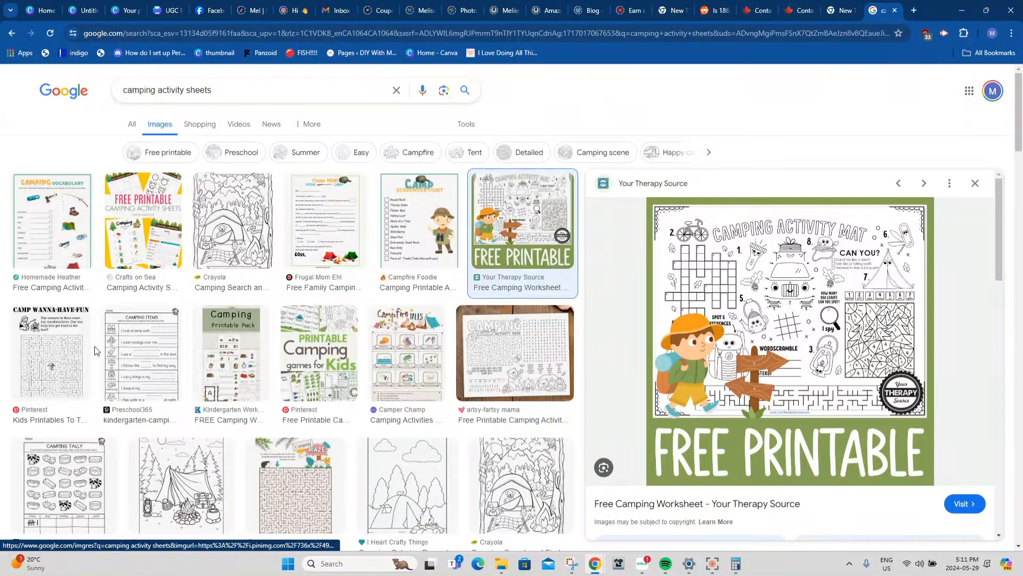
{"action": "scroll", "coordinate": [140, 351], "scroll_direction": "down", "scroll_amount": 2}
{"action": "scroll", "coordinate": [139, 352], "scroll_direction": "down", "scroll_amount": 3}
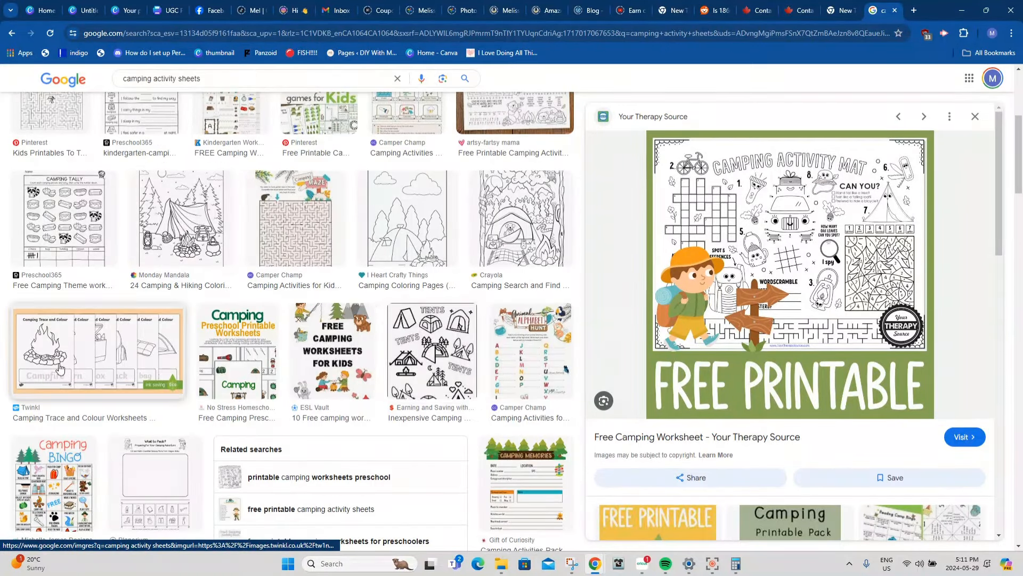
{"action": "left_click", "coordinate": [30, 337]}
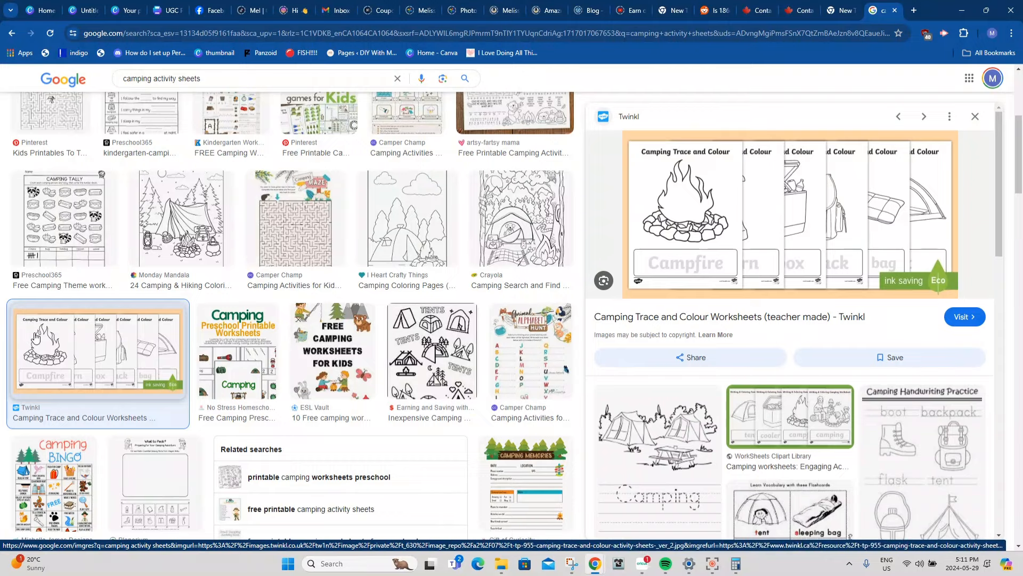
{"action": "scroll", "coordinate": [43, 334], "scroll_direction": "up", "scroll_amount": 5}
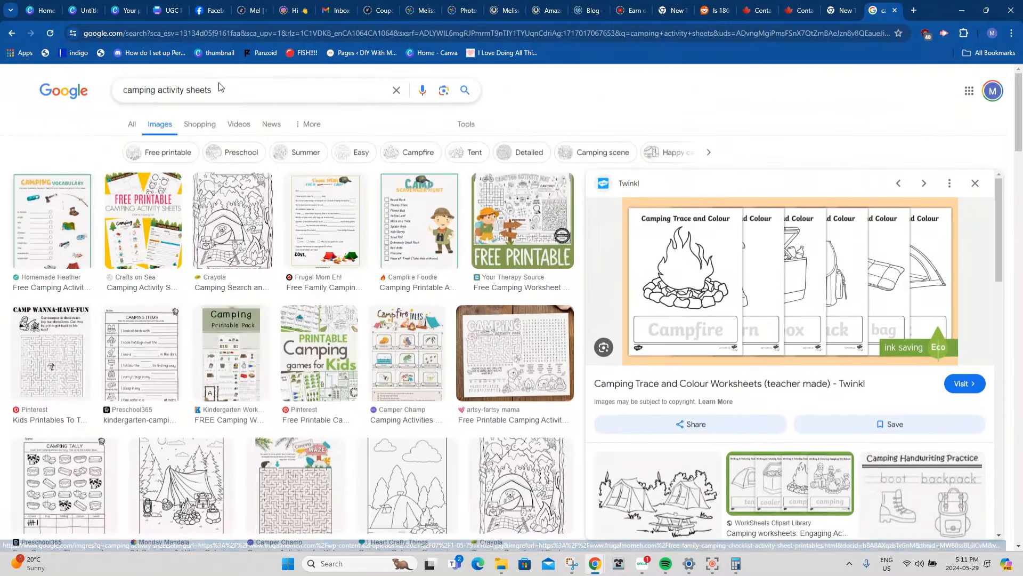
Change the image search to "camping word search".
{"action": "left_click_drag", "start_coordinate": [219, 89], "coordinate": [159, 87]}
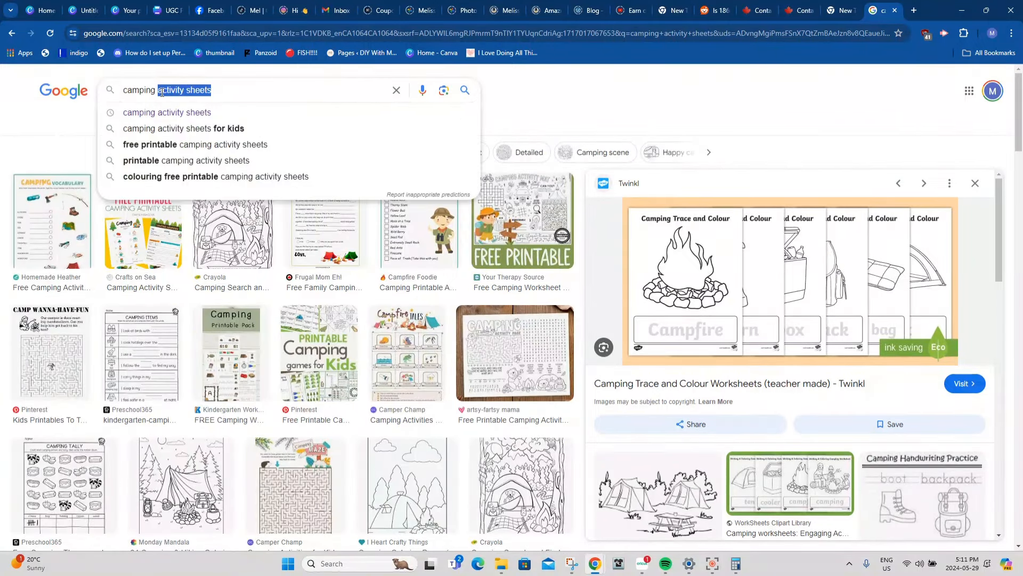
{"action": "type", "text": "wor"}
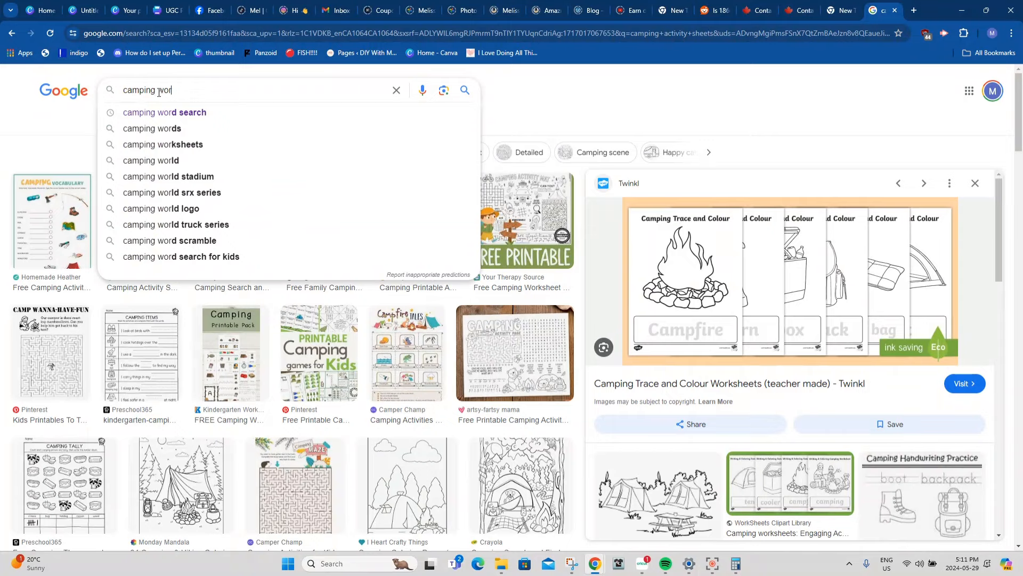
{"action": "left_click", "coordinate": [169, 113]}
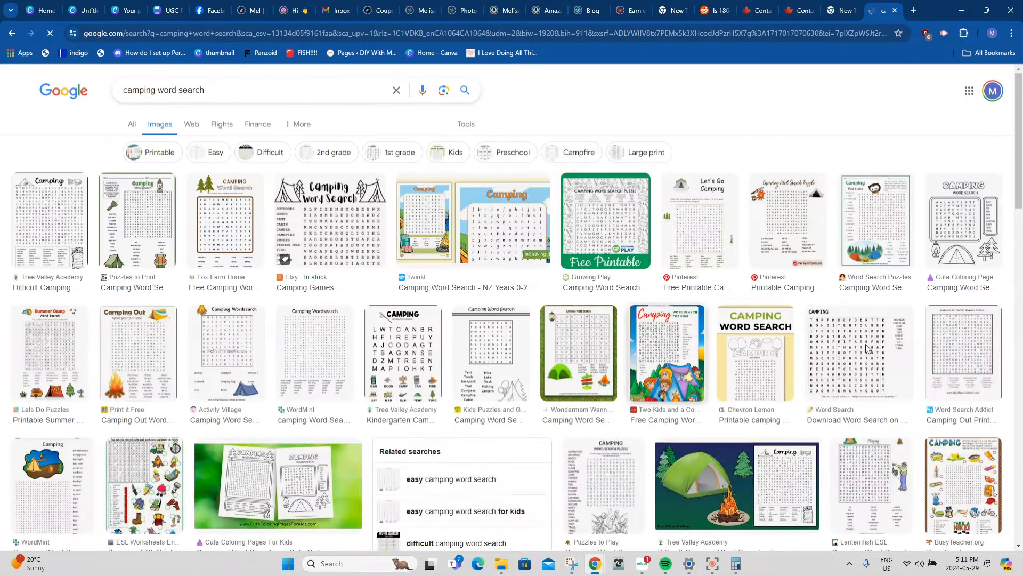
Compare several camping word search images and preview the Puzzles to Print version.
{"action": "left_click", "coordinate": [398, 210]}
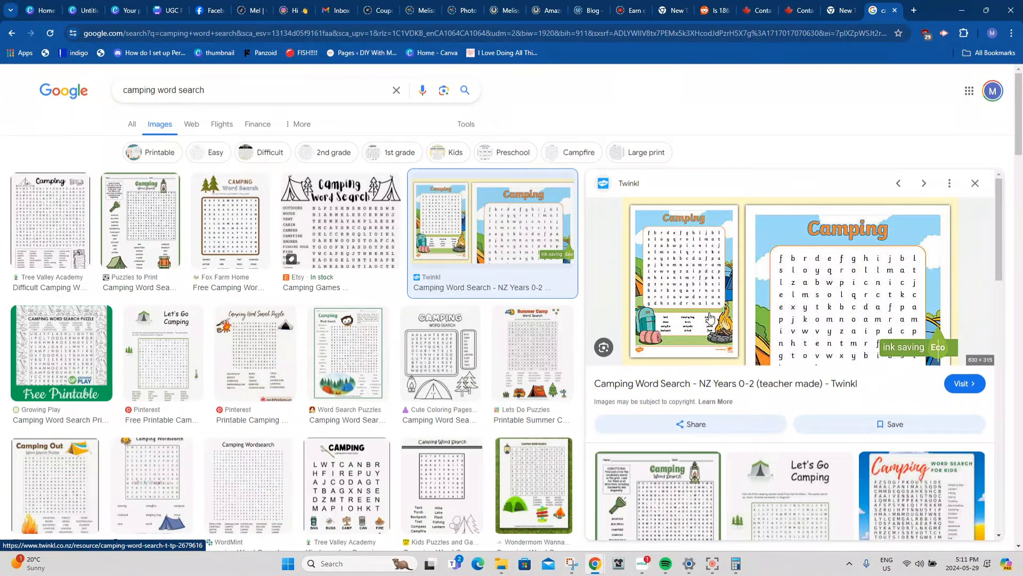
{"action": "left_click", "coordinate": [533, 362]}
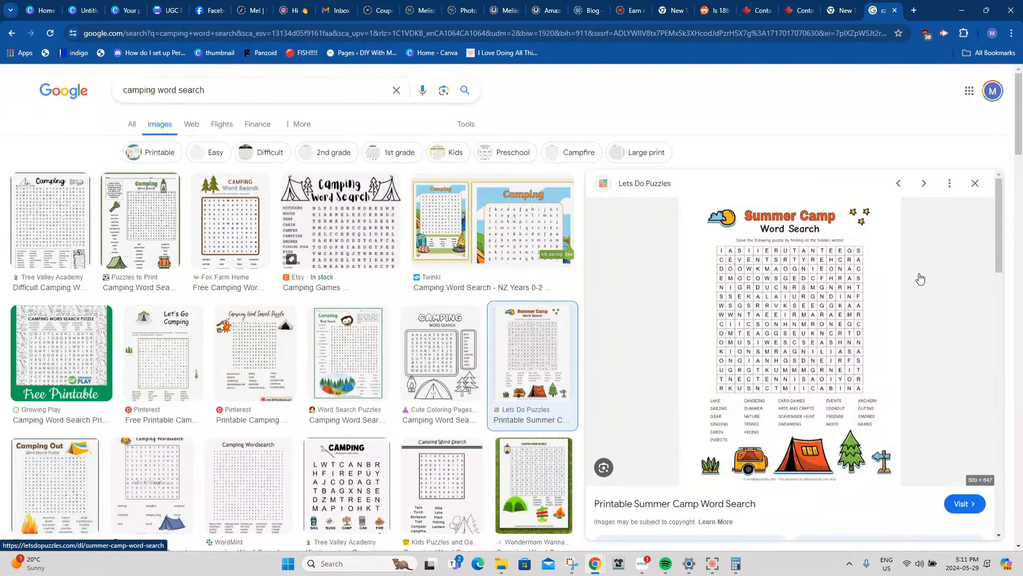
{"action": "left_click", "coordinate": [533, 482]}
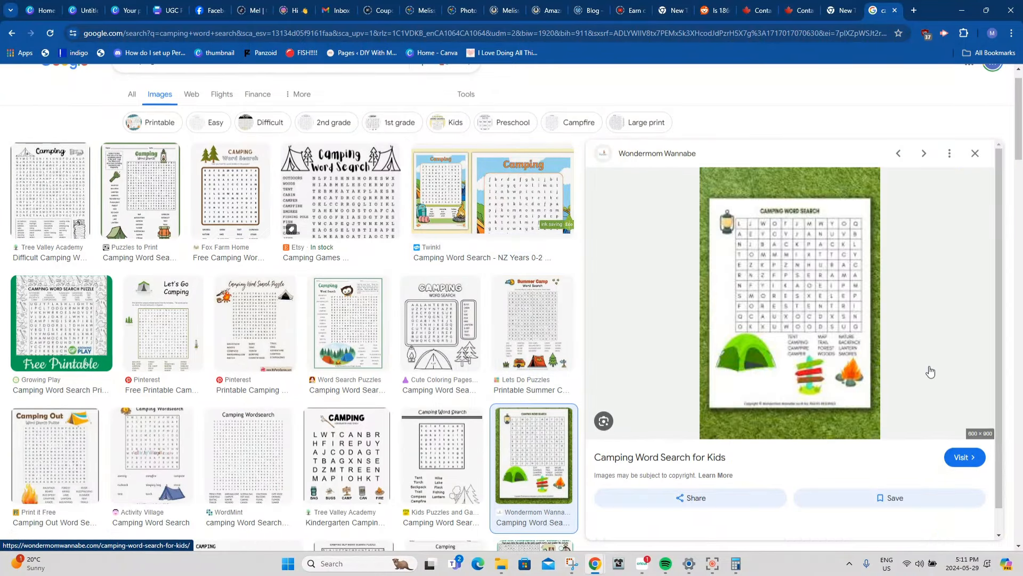
{"action": "left_click", "coordinate": [142, 181]}
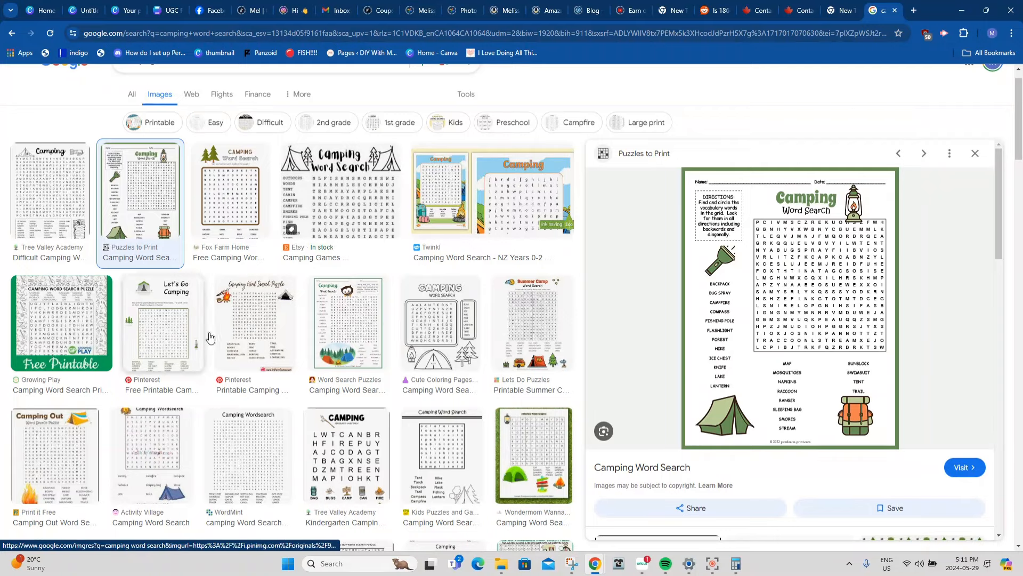
{"action": "scroll", "coordinate": [432, 419], "scroll_direction": "down", "scroll_amount": 6}
{"action": "scroll", "coordinate": [431, 419], "scroll_direction": "down", "scroll_amount": 7}
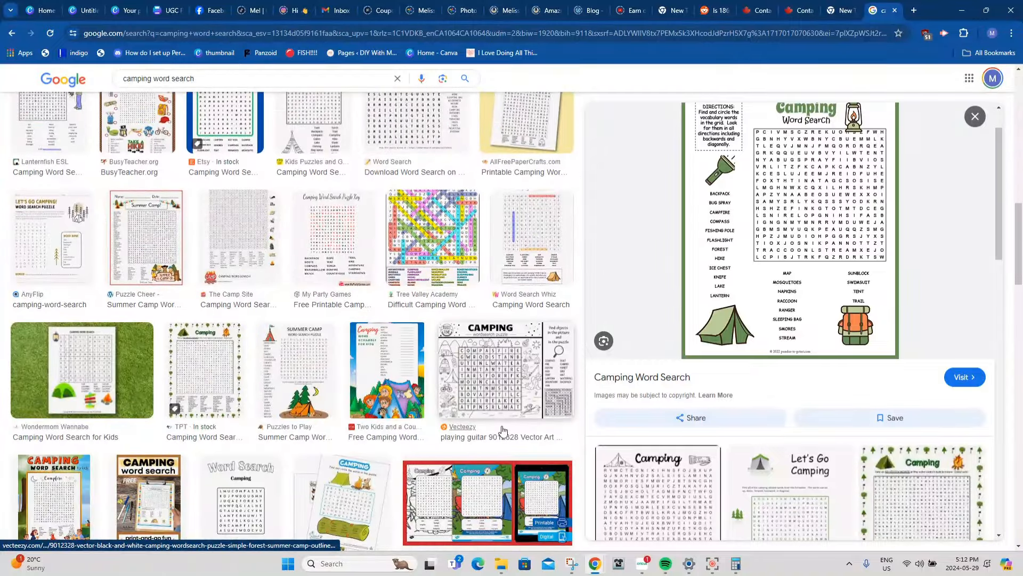
{"action": "scroll", "coordinate": [503, 430], "scroll_direction": "up", "scroll_amount": 14}
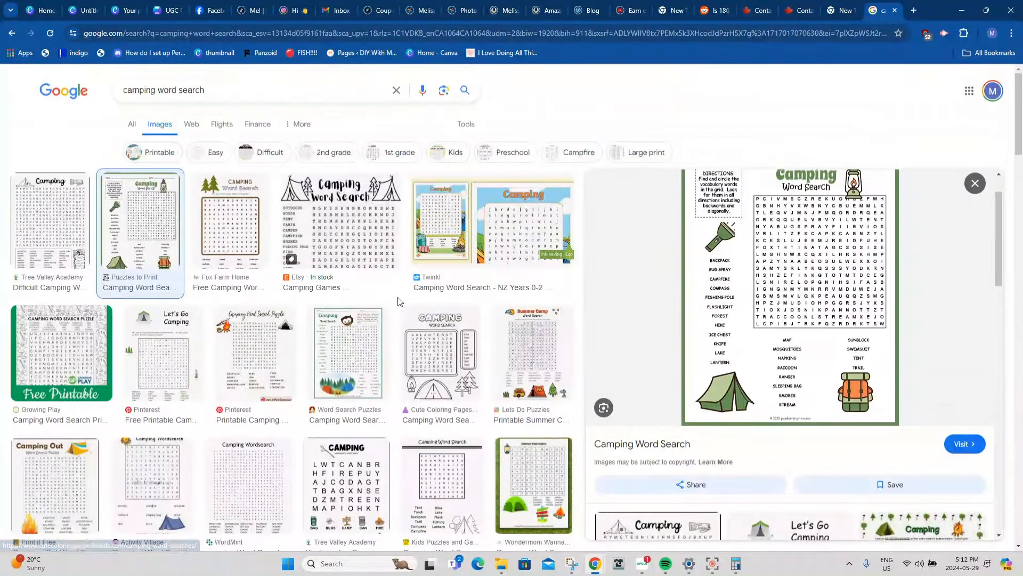
Save the Puzzles to Print image as camping-word-search.jpg in the desktop's DIY folder and return to Cricut Design Space.
{"action": "right_click", "coordinate": [782, 255]}
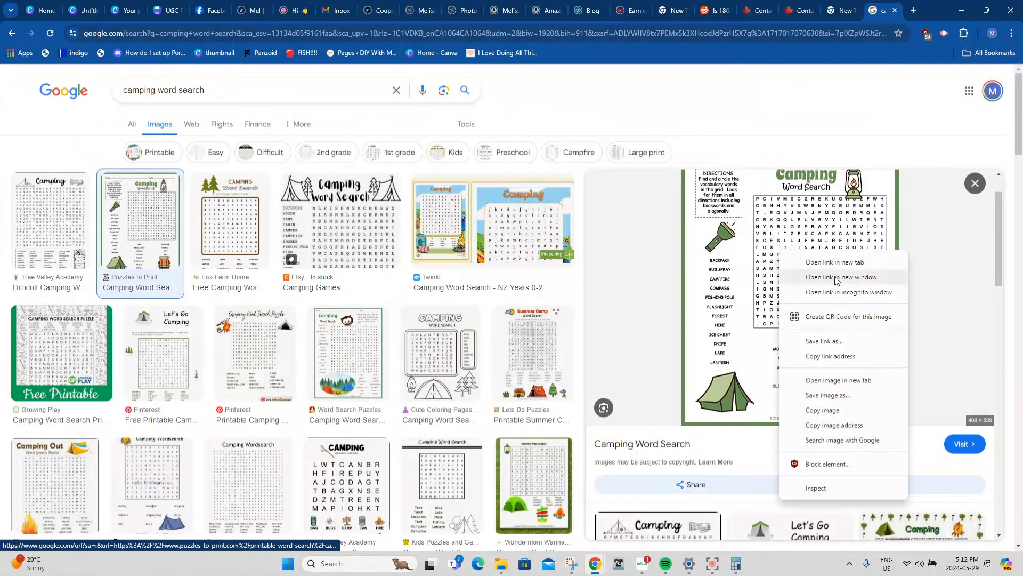
{"action": "left_click", "coordinate": [814, 395]}
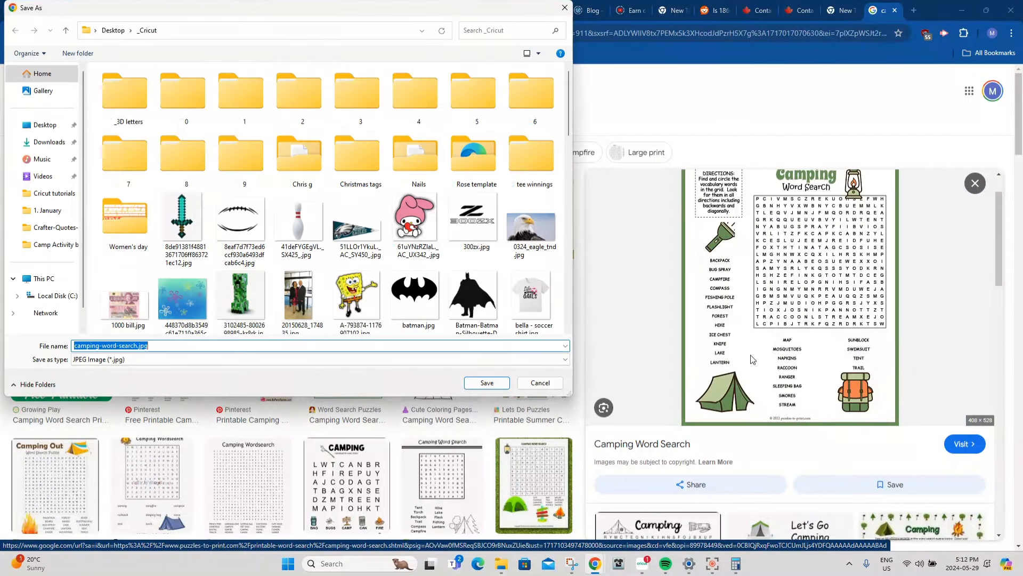
{"action": "left_click", "coordinate": [29, 123]}
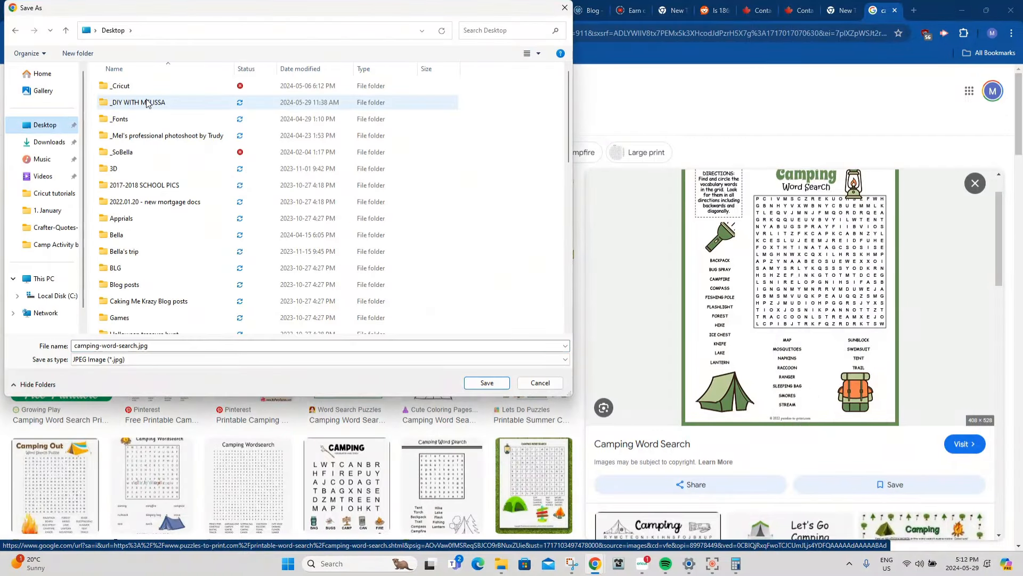
{"action": "left_click", "coordinate": [147, 102]}
{"action": "double_click", "coordinate": [148, 103]}
{"action": "scroll", "coordinate": [141, 165], "scroll_direction": "down", "scroll_amount": 5}
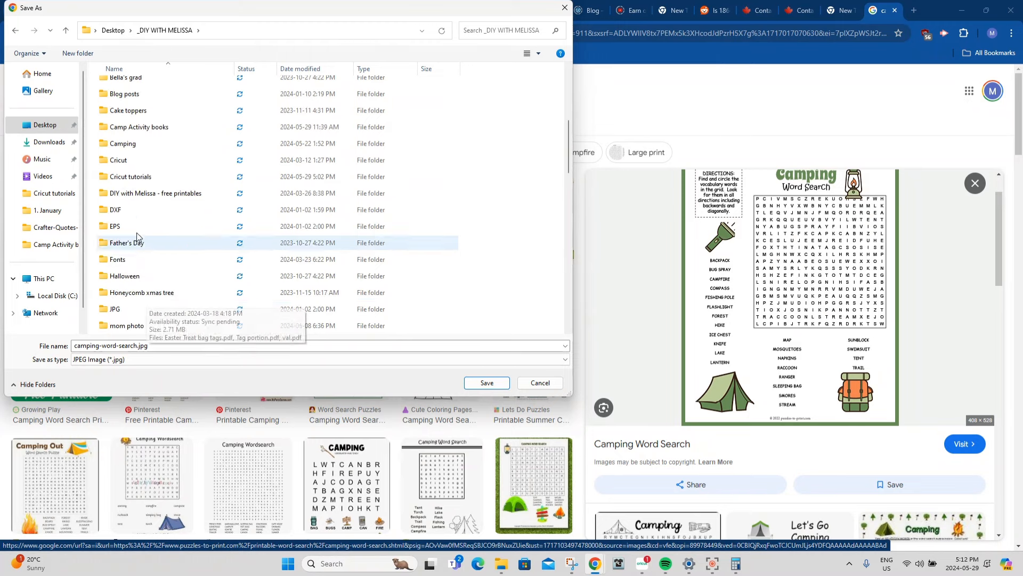
{"action": "double_click", "coordinate": [130, 144]}
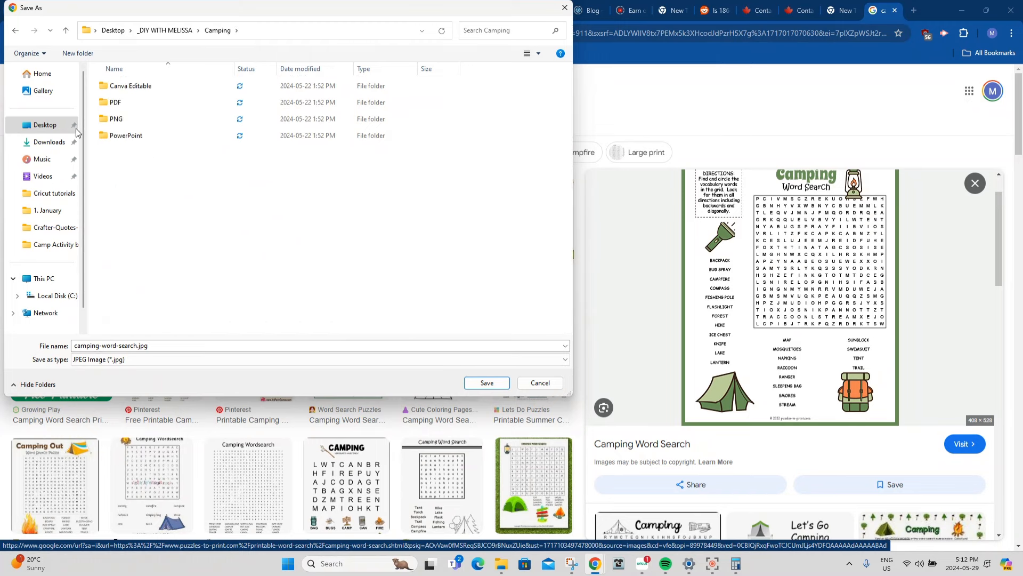
{"action": "left_click", "coordinate": [165, 30]}
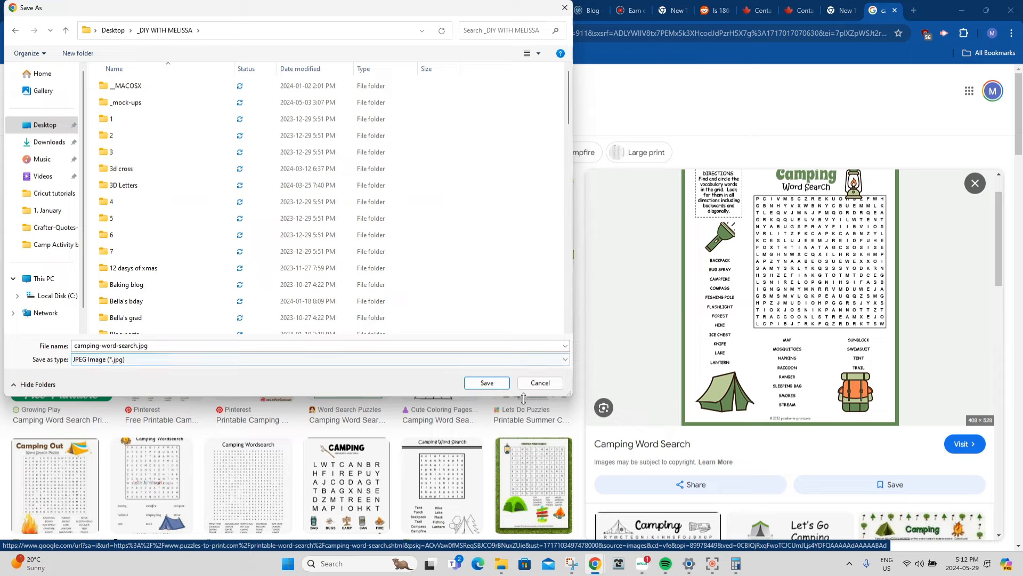
{"action": "left_click", "coordinate": [504, 386]}
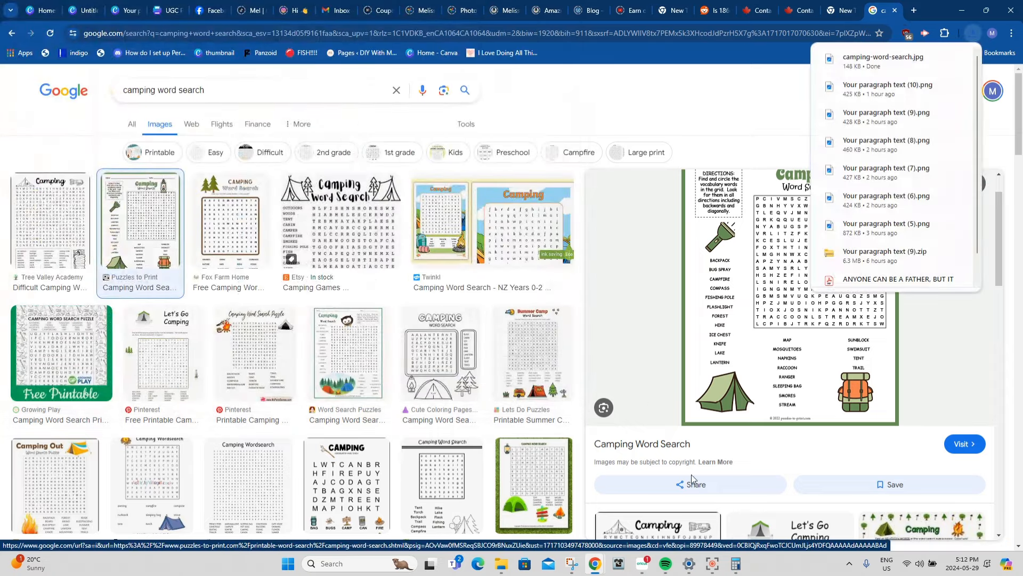
{"action": "left_click", "coordinate": [640, 566]}
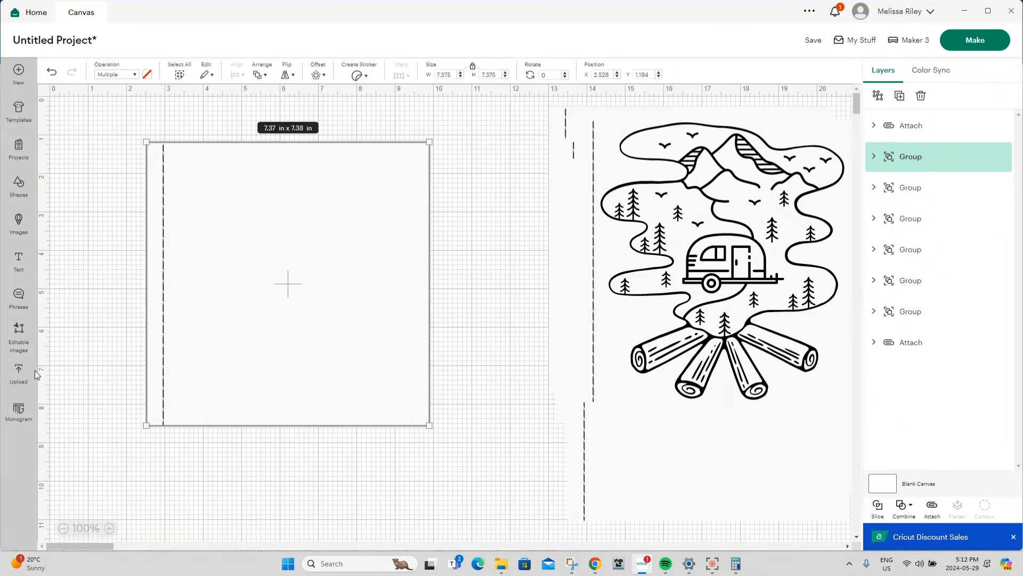
Open camping-word-search.jpg from the desktop's DIY folder as a new image upload, sorting the folder by date modified.
{"action": "left_click", "coordinate": [18, 373]}
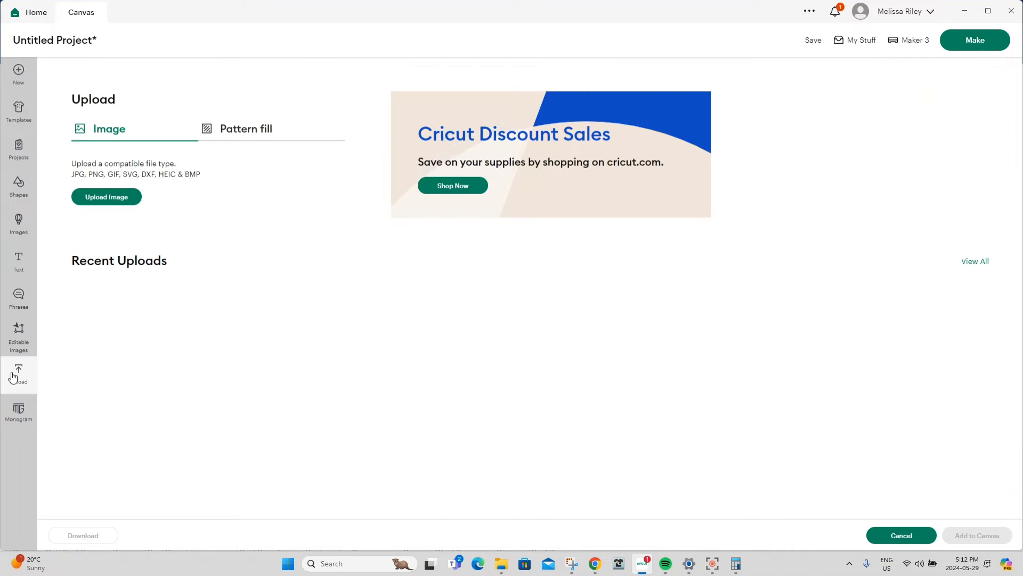
{"action": "left_click", "coordinate": [109, 197]}
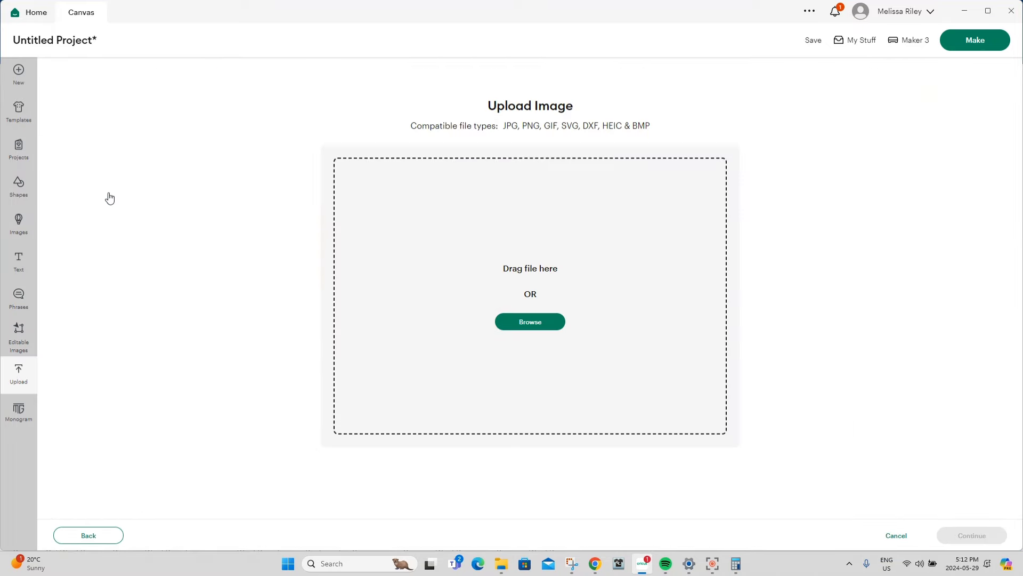
{"action": "left_click", "coordinate": [533, 326]}
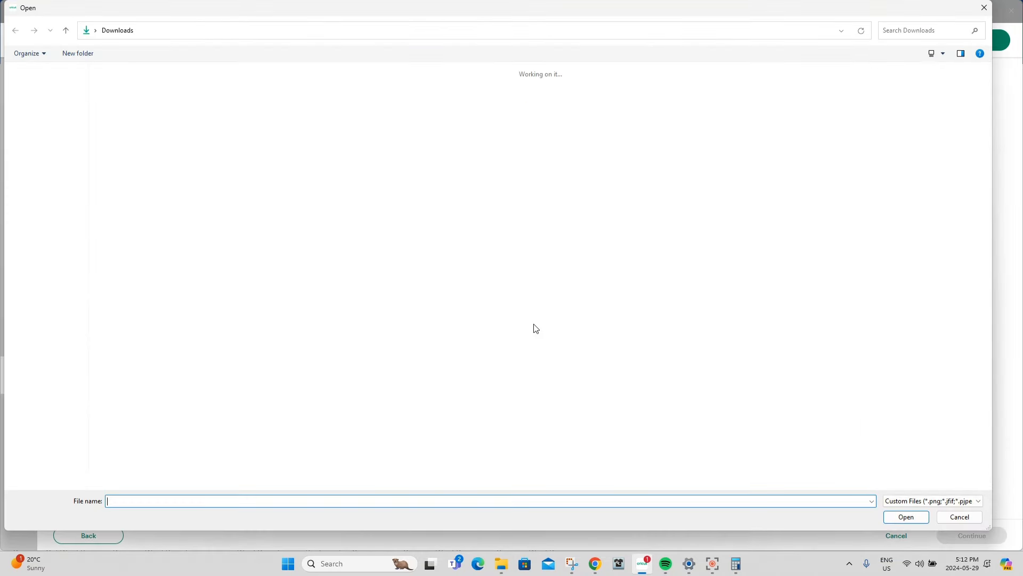
{"action": "left_click", "coordinate": [46, 124]}
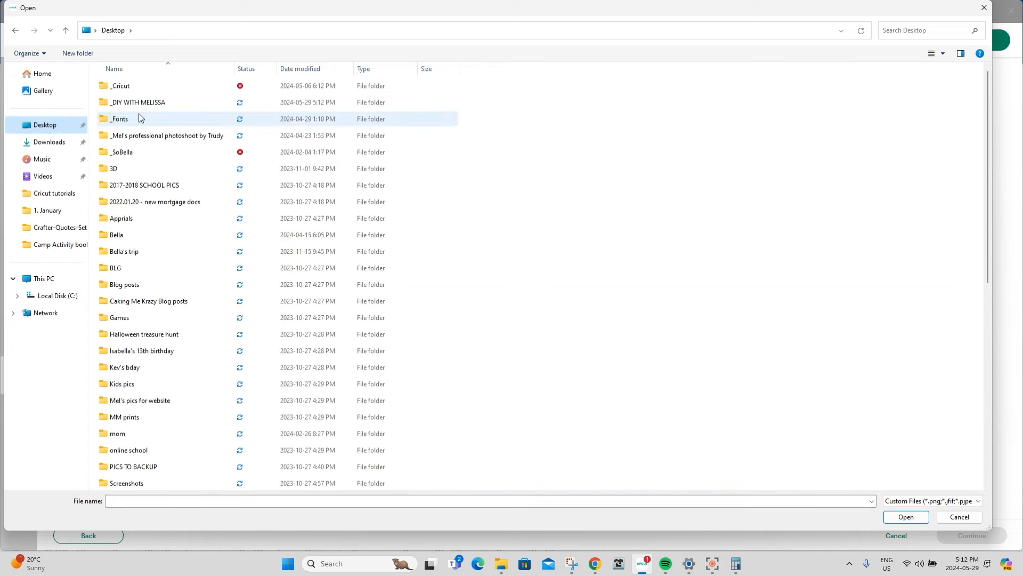
{"action": "double_click", "coordinate": [143, 104]}
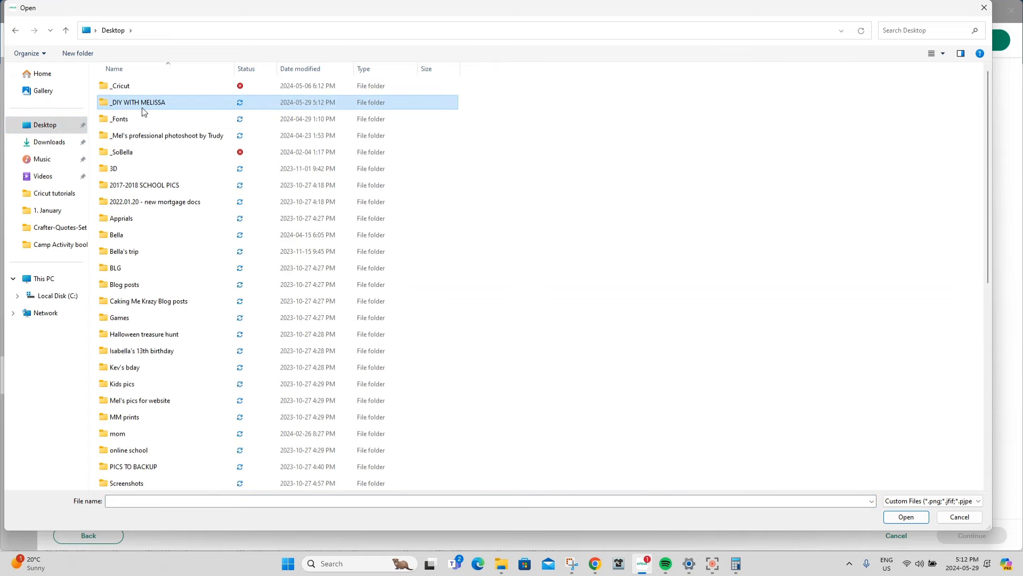
{"action": "left_click", "coordinate": [300, 71]}
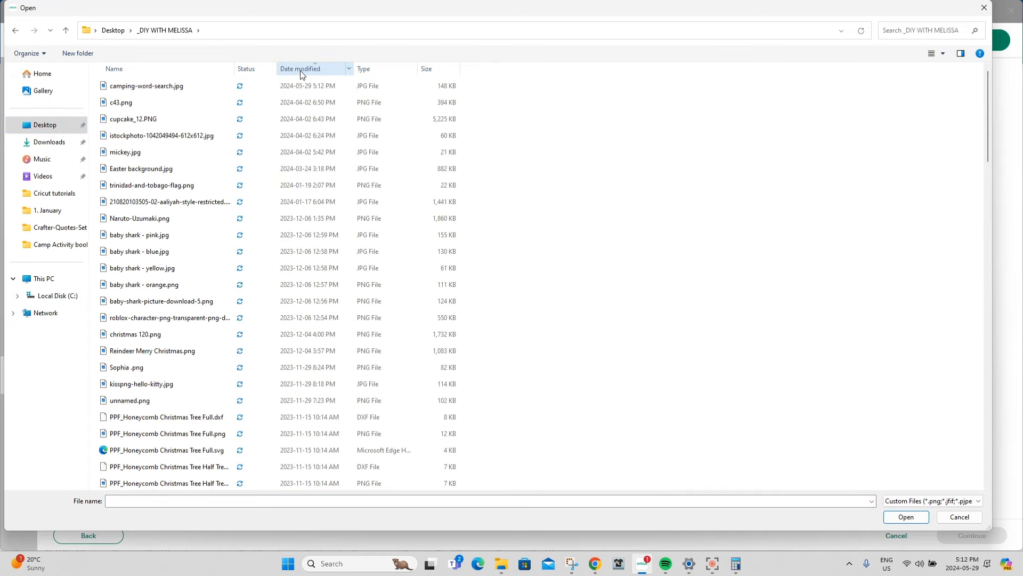
{"action": "double_click", "coordinate": [161, 88]}
Keep the word search background, convert the image to a Flat Graphic, and upload it to the canvas as camping-word-search.
{"action": "left_click", "coordinate": [962, 538]}
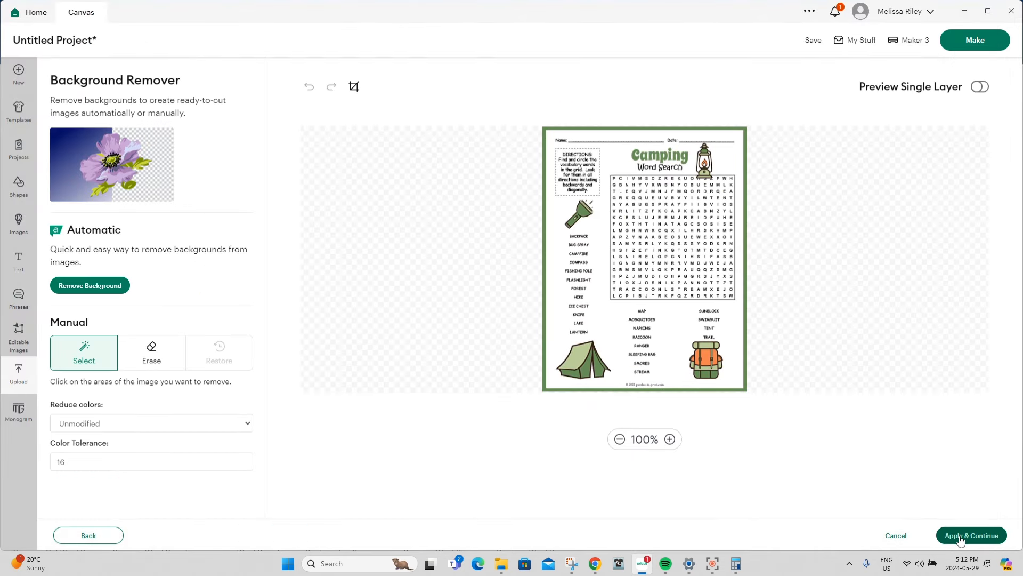
{"action": "left_click", "coordinate": [960, 538]}
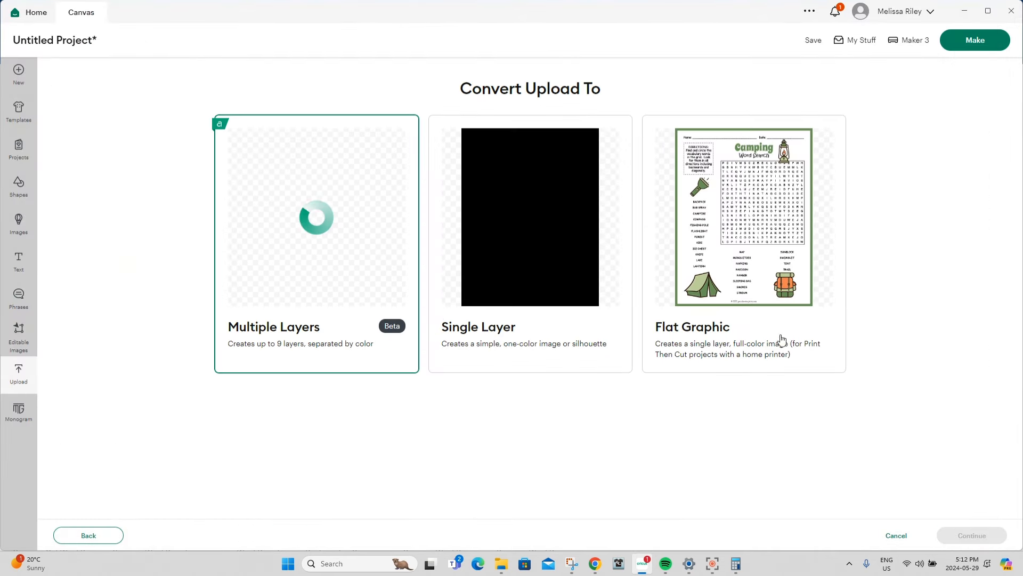
{"action": "left_click", "coordinate": [777, 235]}
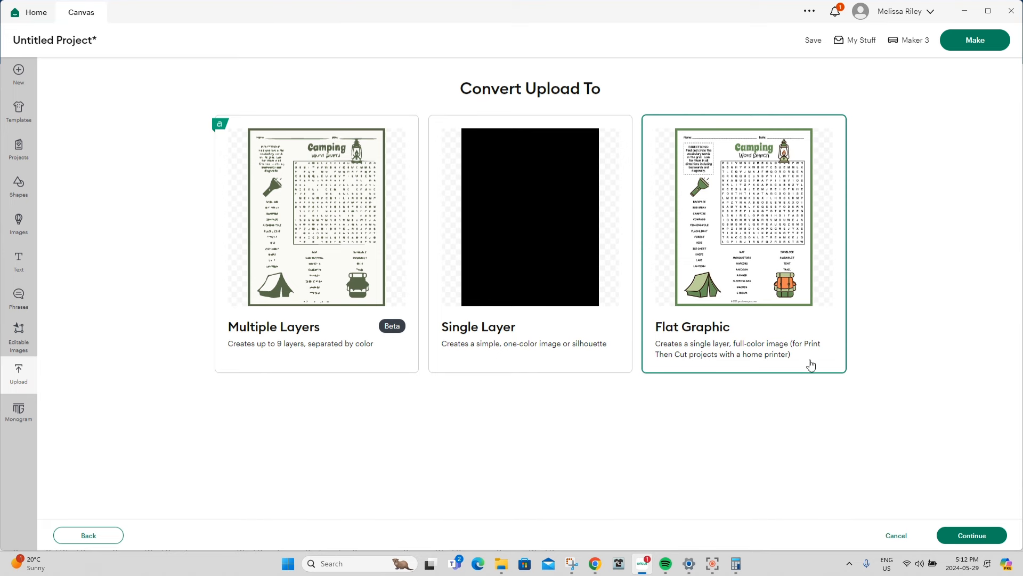
{"action": "left_click", "coordinate": [965, 544]}
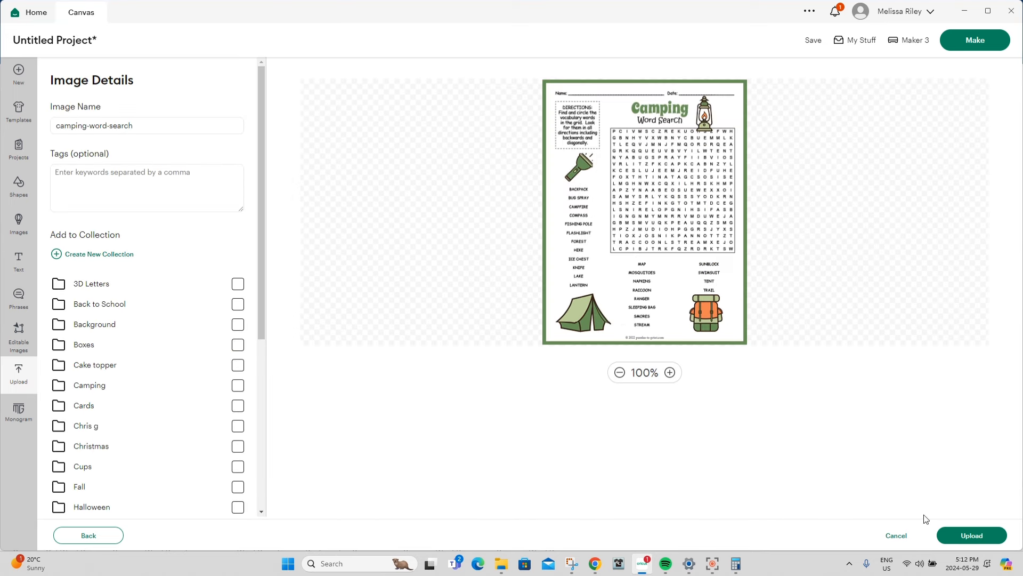
{"action": "left_click", "coordinate": [984, 536]}
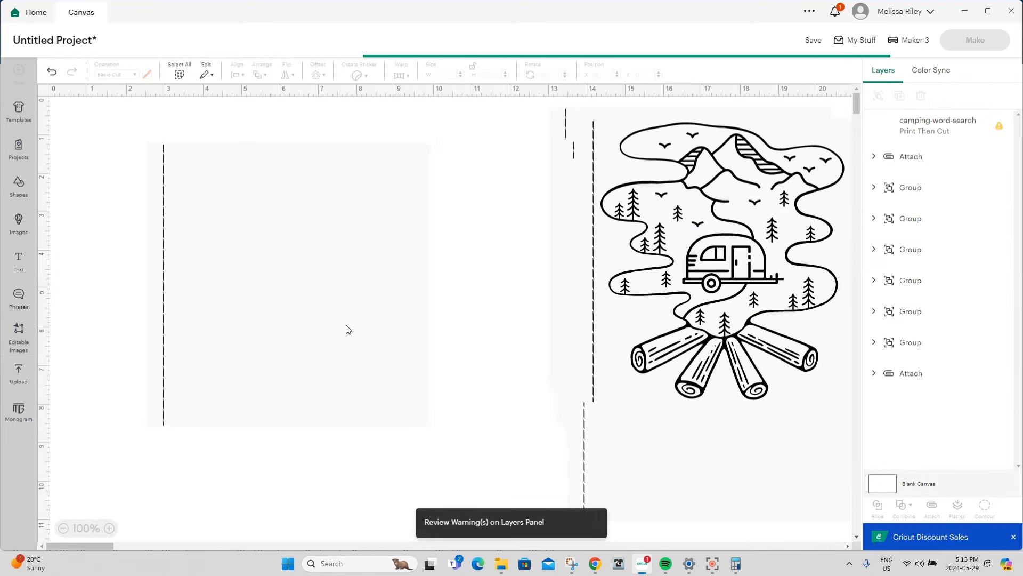
Place the word search on the blank page at about 5.29 x 6.85 in, and ungroup the page from its perforation line.
{"action": "left_click_drag", "start_coordinate": [318, 399], "coordinate": [225, 231]}
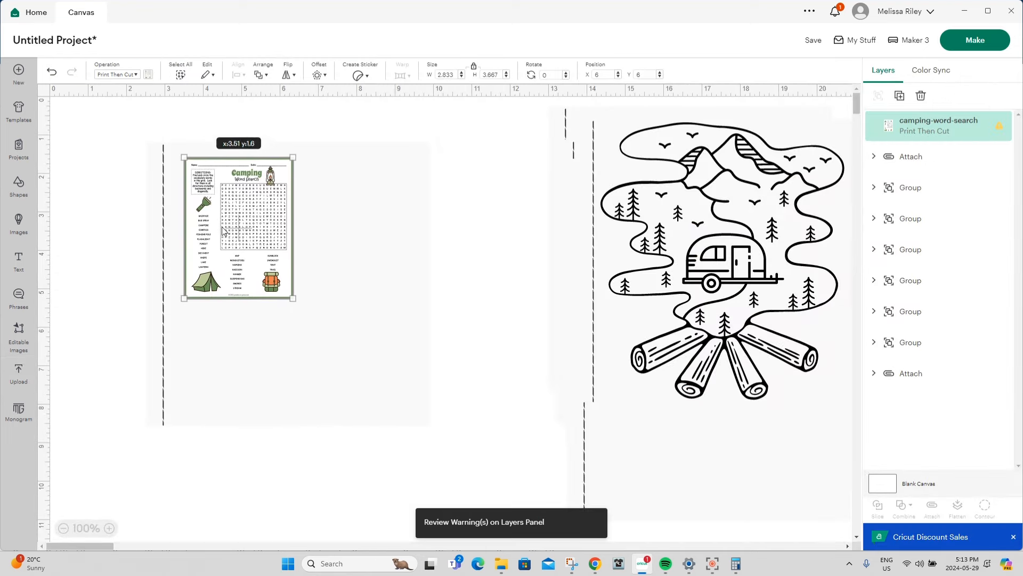
{"action": "left_click_drag", "start_coordinate": [292, 299], "coordinate": [341, 315]}
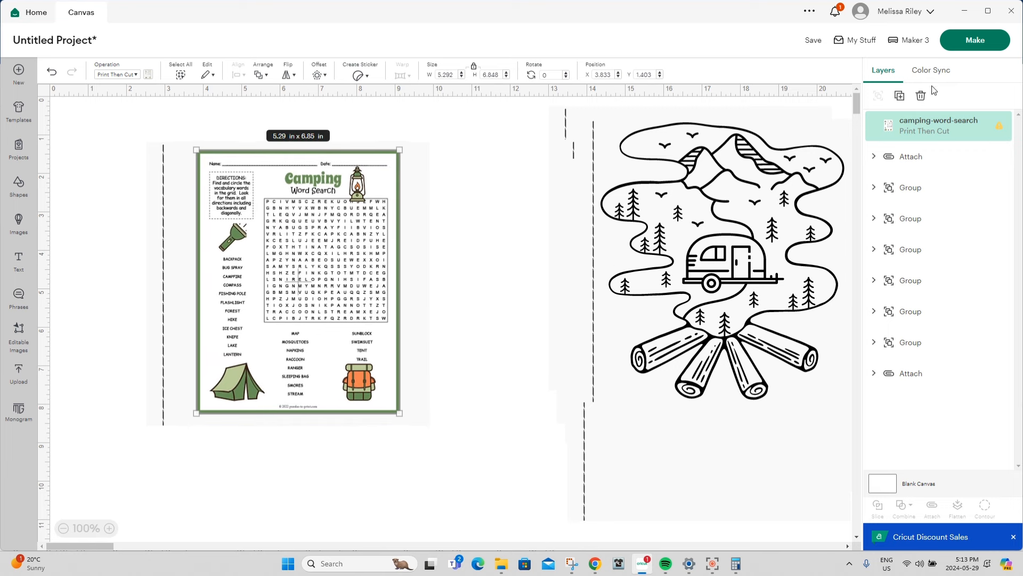
{"action": "left_click", "coordinate": [180, 210]}
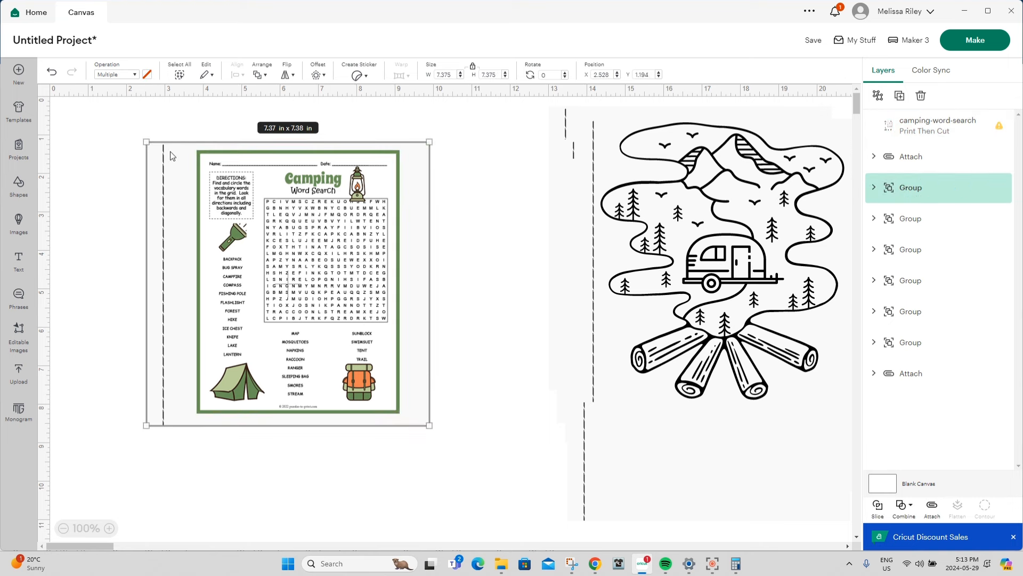
{"action": "left_click", "coordinate": [876, 97]}
{"action": "left_click", "coordinate": [352, 476]}
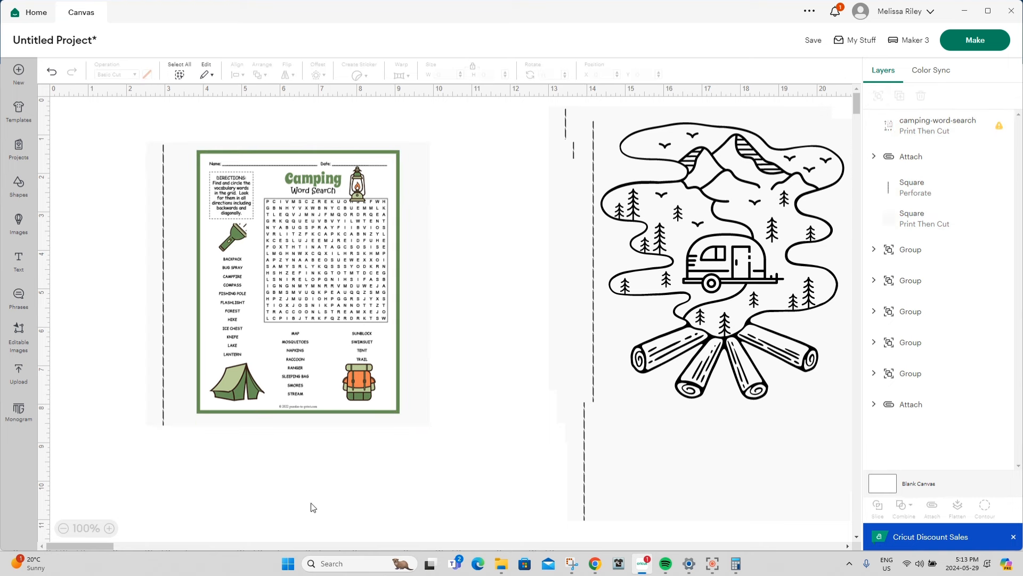
Flatten the word search onto the square page and bring the perforation line to the front.
{"action": "left_click", "coordinate": [304, 250]}
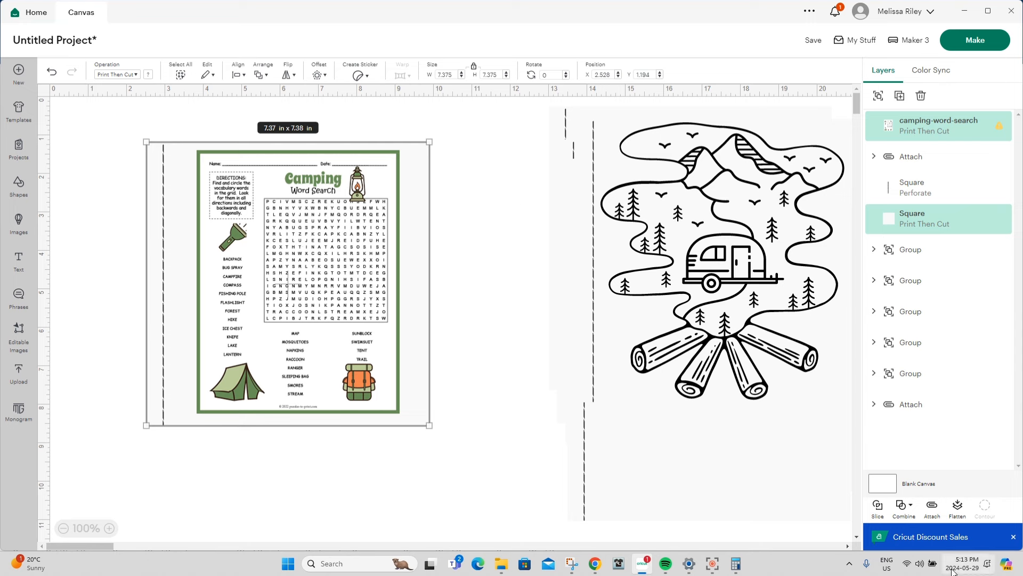
{"action": "left_click", "coordinate": [956, 506]}
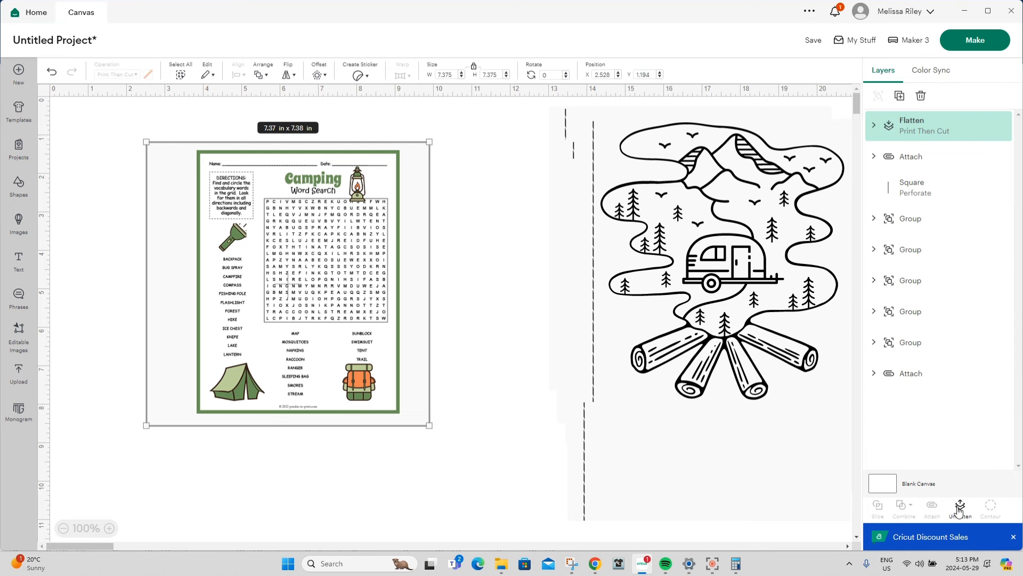
{"action": "left_click", "coordinate": [933, 198]}
{"action": "left_click", "coordinate": [262, 75]}
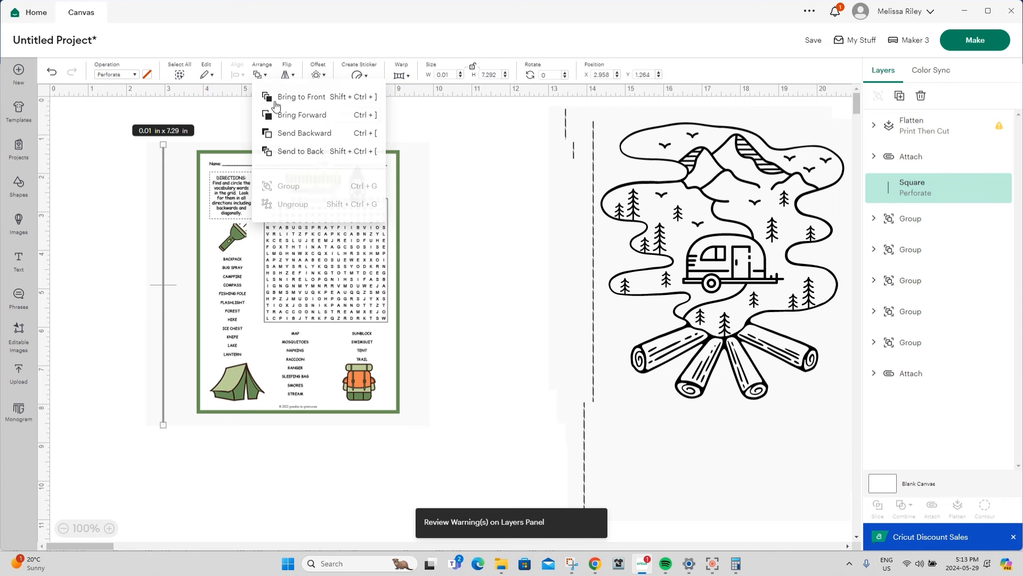
{"action": "left_click", "coordinate": [274, 98]}
Attach the perforation line to the flattened word search page.
{"action": "left_click_drag", "start_coordinate": [117, 149], "coordinate": [416, 218]}
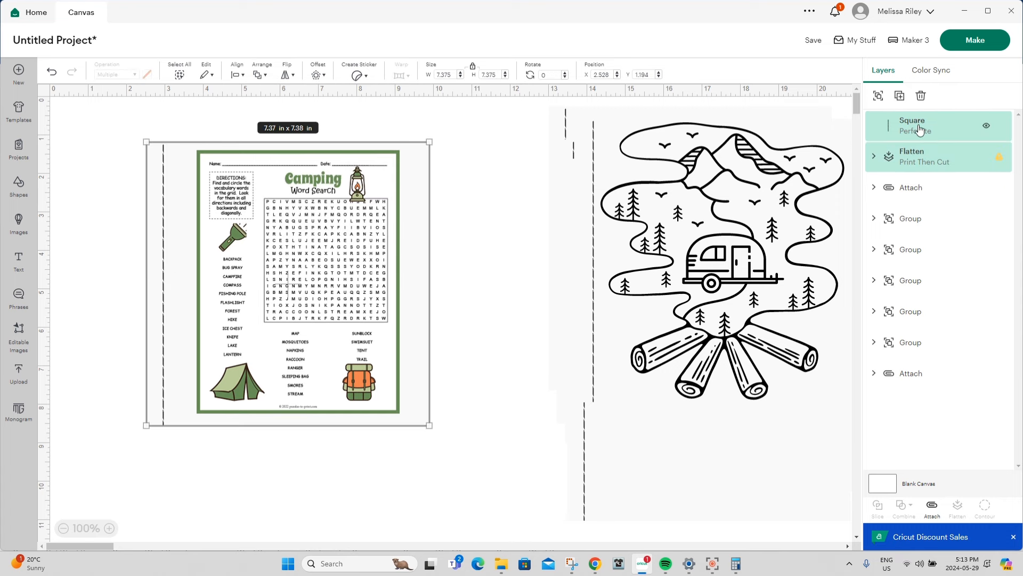
{"action": "left_click", "coordinate": [123, 433]}
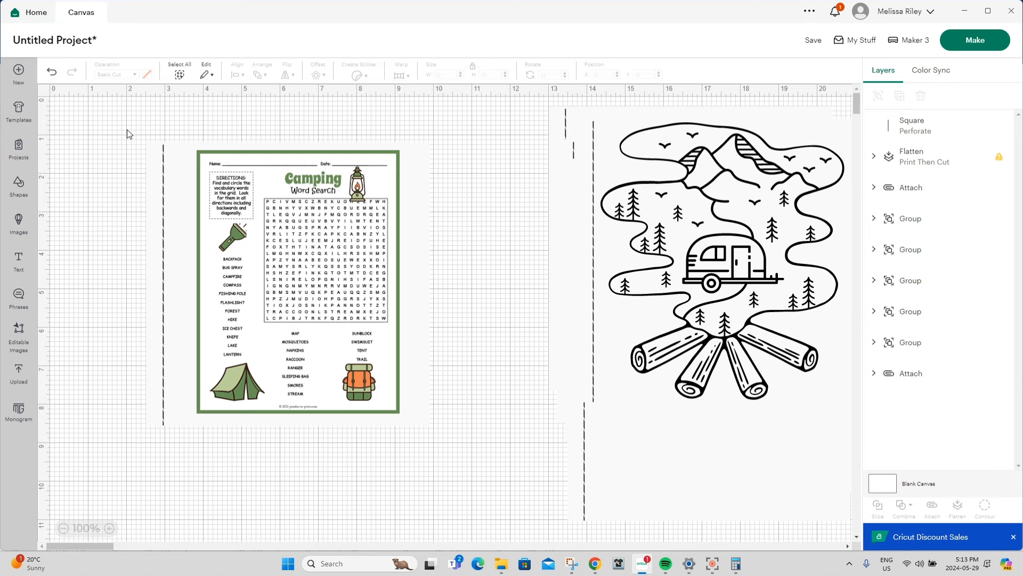
{"action": "left_click_drag", "start_coordinate": [127, 131], "coordinate": [451, 172]}
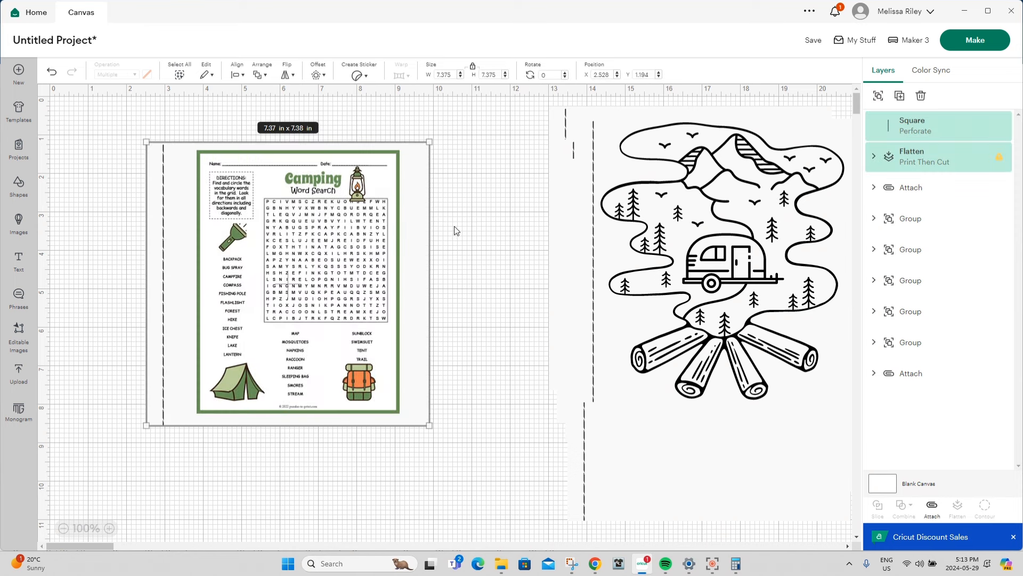
{"action": "left_click", "coordinate": [931, 507]}
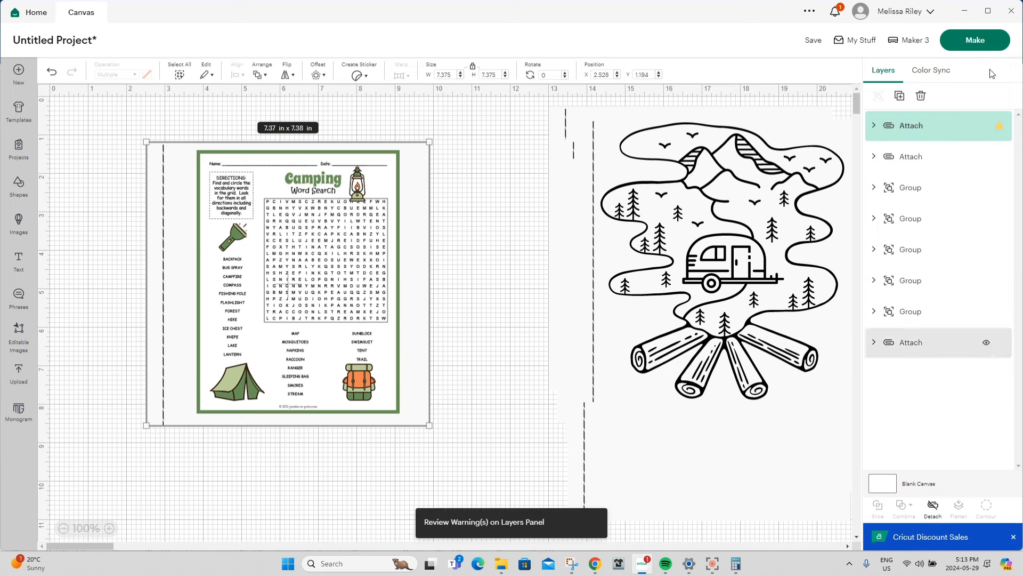
Inspect the warning on the flattened layer inside the attached word search page.
{"action": "left_click", "coordinate": [1001, 132]}
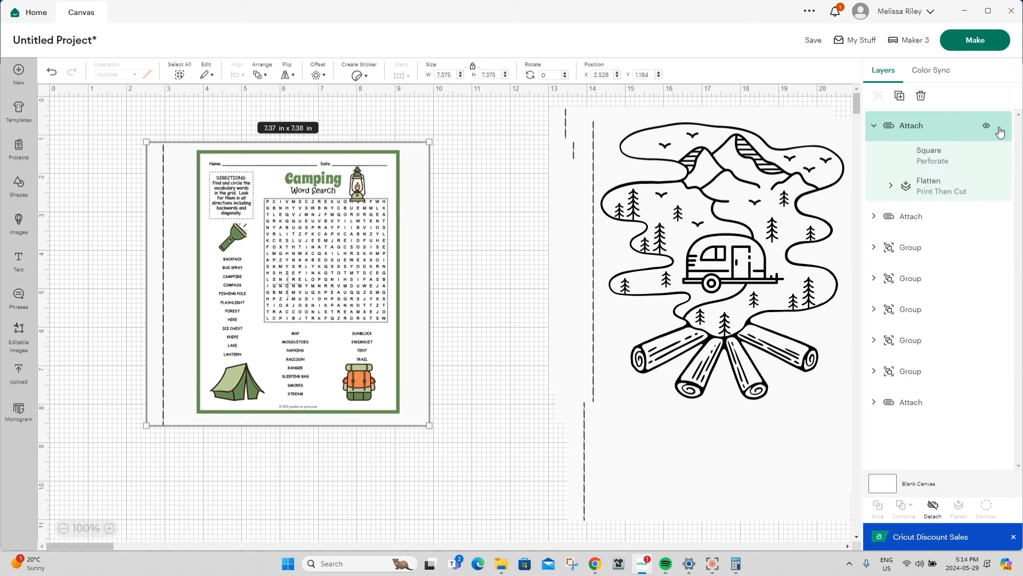
{"action": "left_click", "coordinate": [874, 126]}
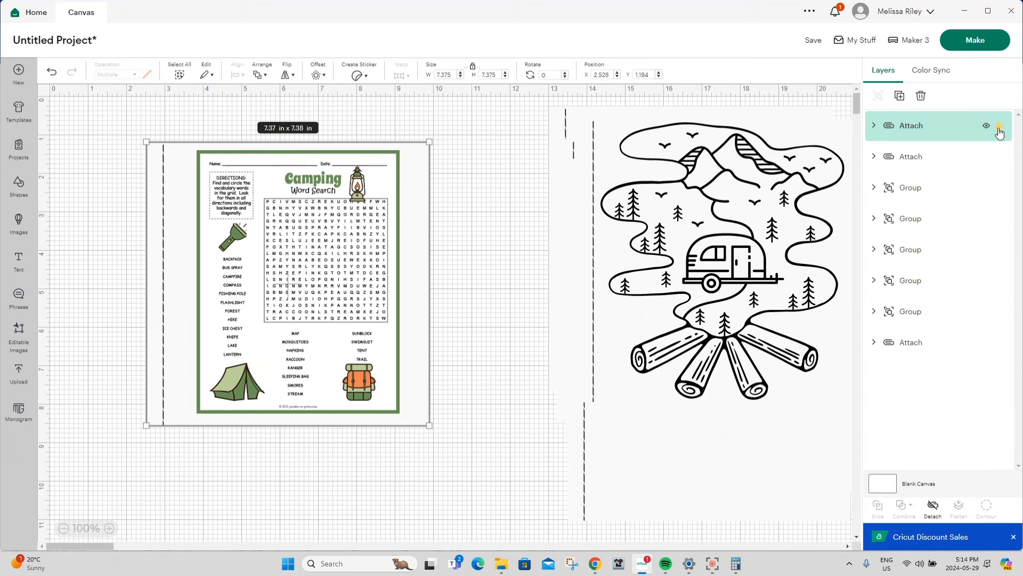
{"action": "left_click", "coordinate": [1001, 132]}
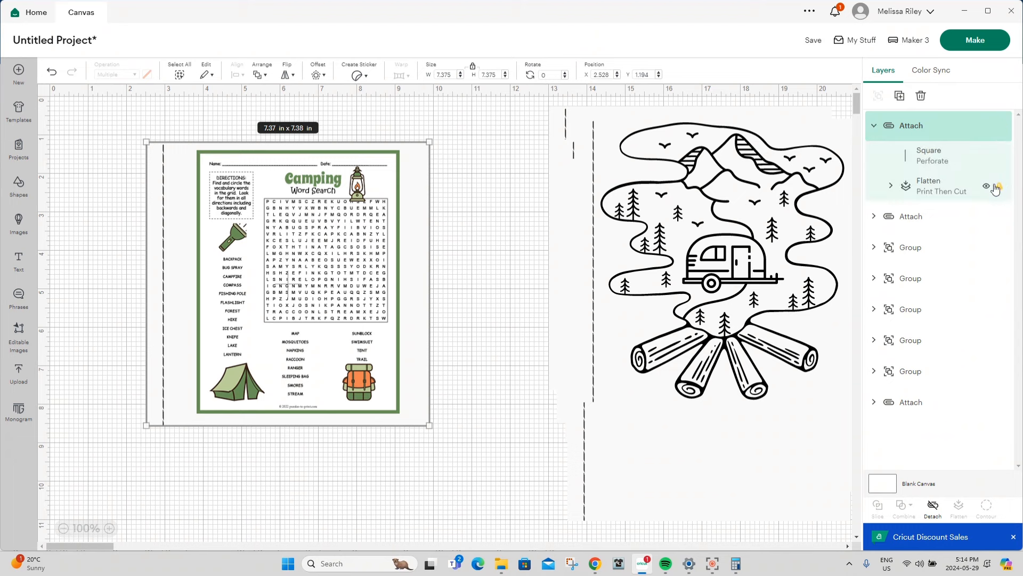
{"action": "left_click", "coordinate": [998, 187]}
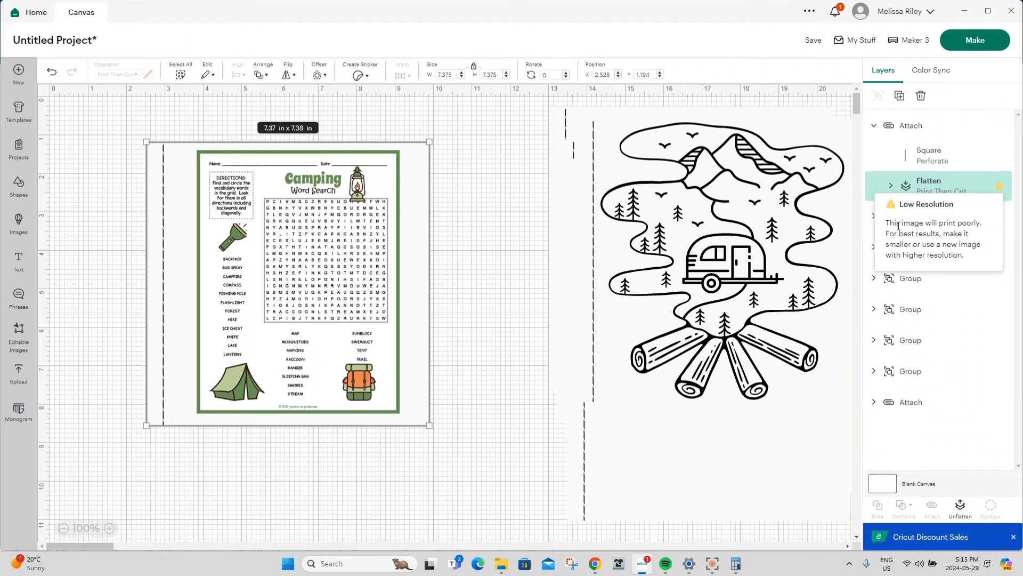
Switch to the camping activity book design in Canva and review its cover and second page.
{"action": "left_click", "coordinate": [595, 563]}
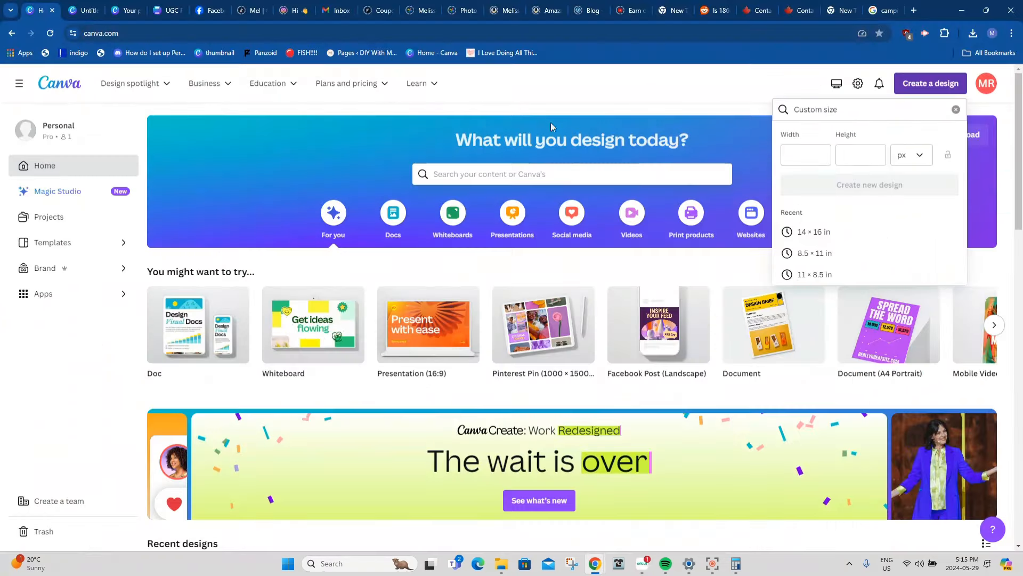
{"action": "left_click", "coordinate": [122, 10]}
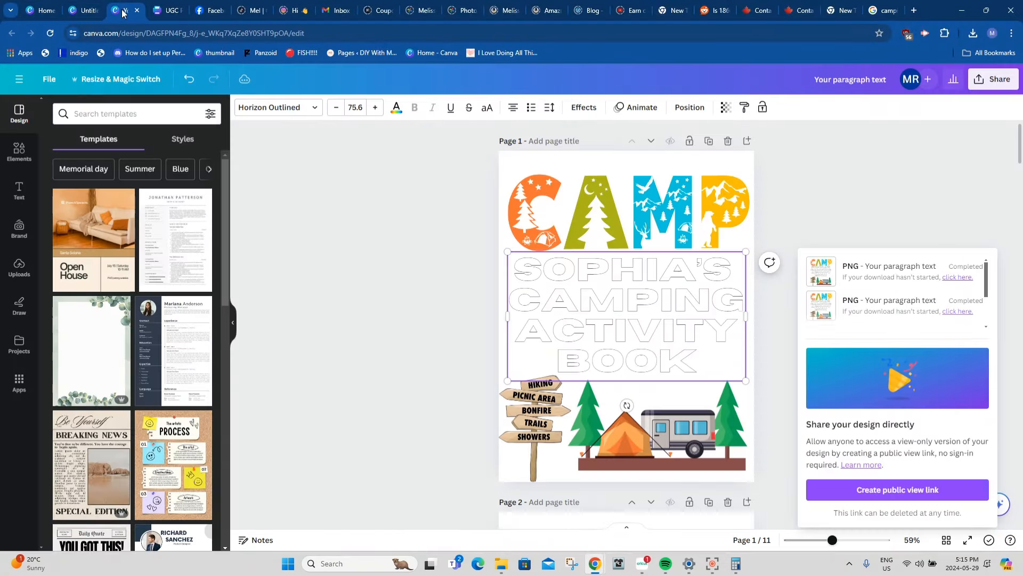
{"action": "left_click", "coordinate": [912, 208]}
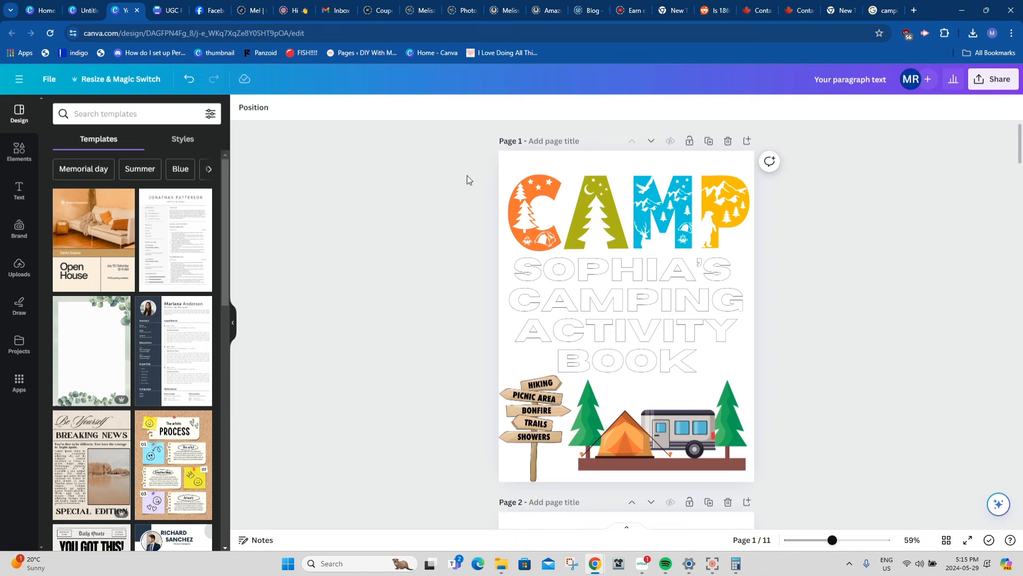
{"action": "scroll", "coordinate": [911, 424], "scroll_direction": "down", "scroll_amount": 5}
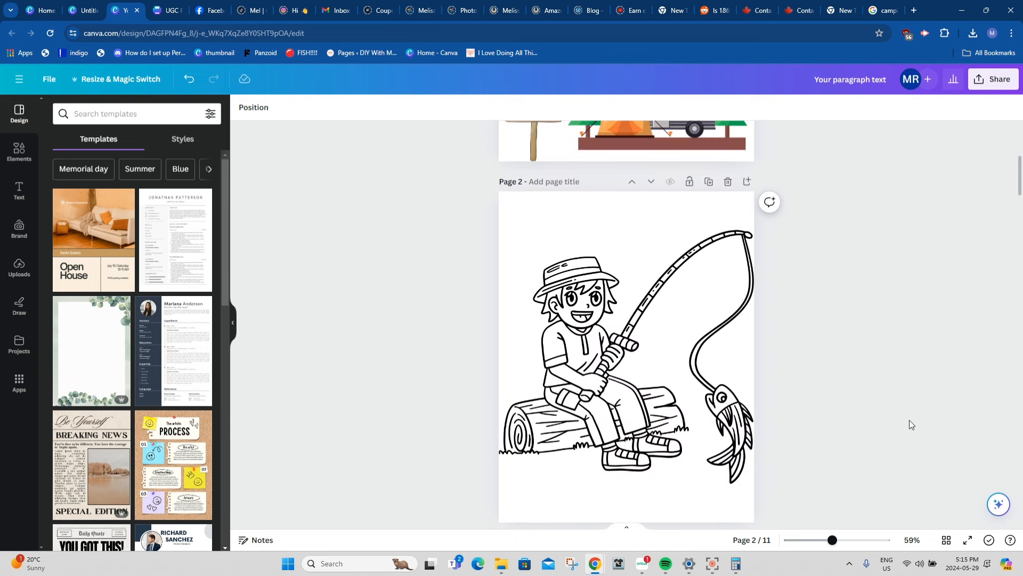
{"action": "scroll", "coordinate": [910, 423], "scroll_direction": "up", "scroll_amount": 5}
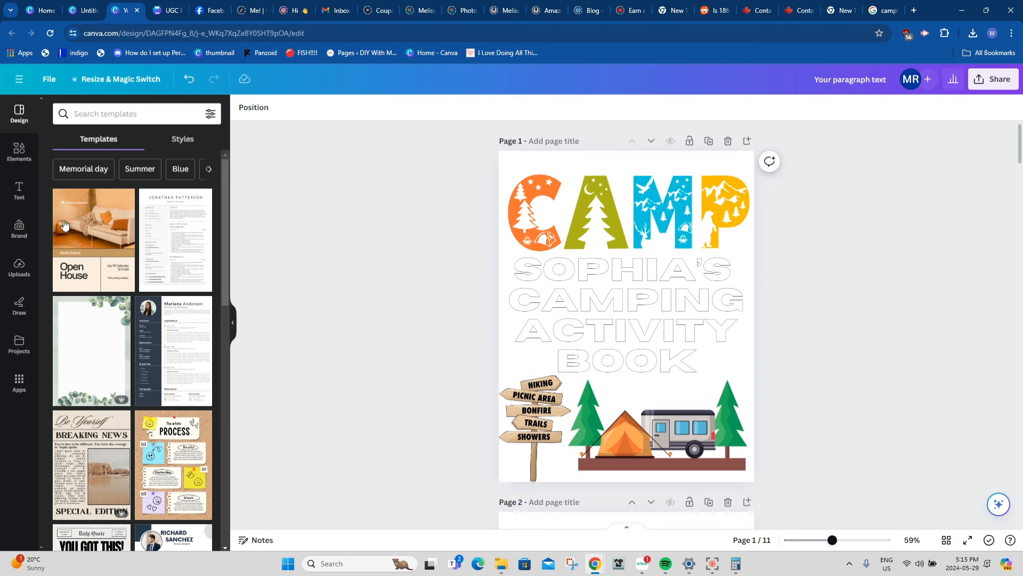
Search the Canva elements for "camping" and show all the matching graphics.
{"action": "left_click", "coordinate": [19, 152]}
{"action": "left_click", "coordinate": [75, 113]}
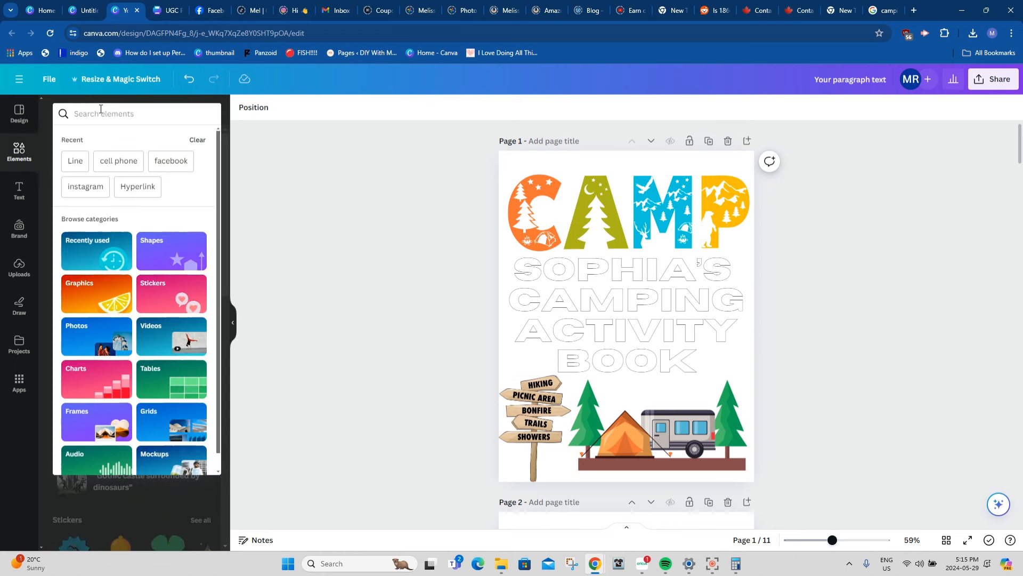
{"action": "type", "text": "camp"}
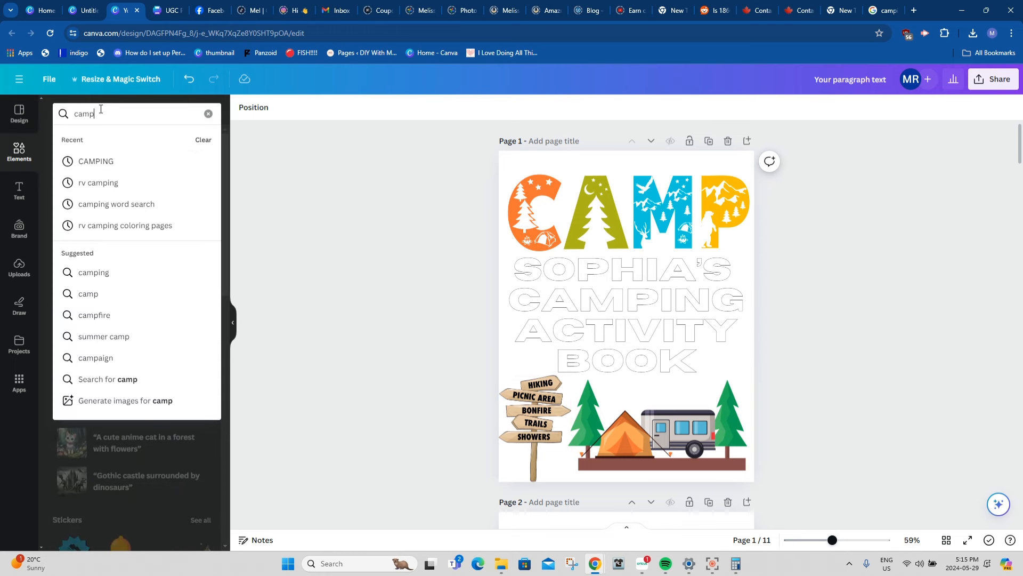
{"action": "type", "text": "ing"}
{"action": "key", "text": "Return"}
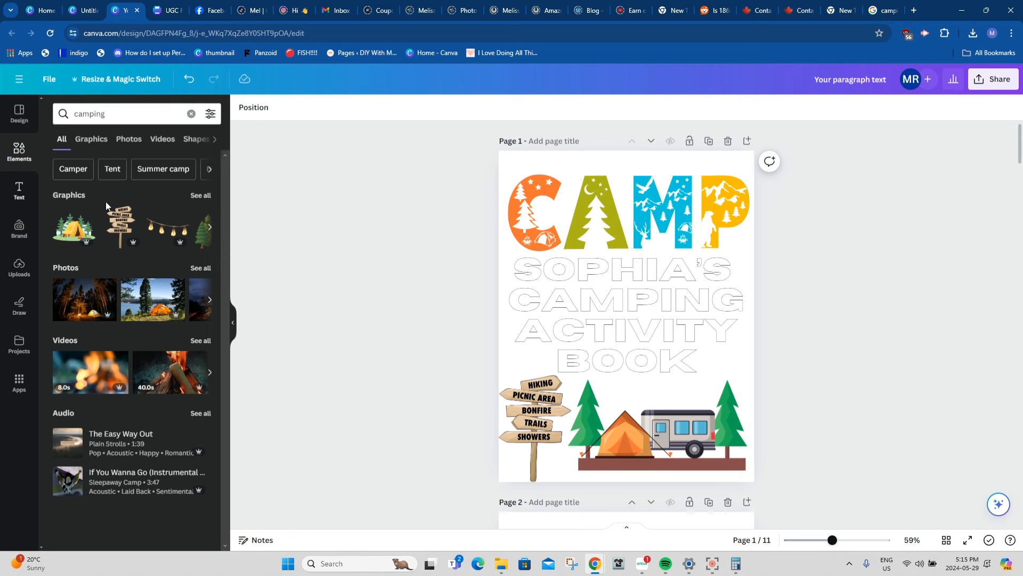
{"action": "left_click", "coordinate": [201, 195]}
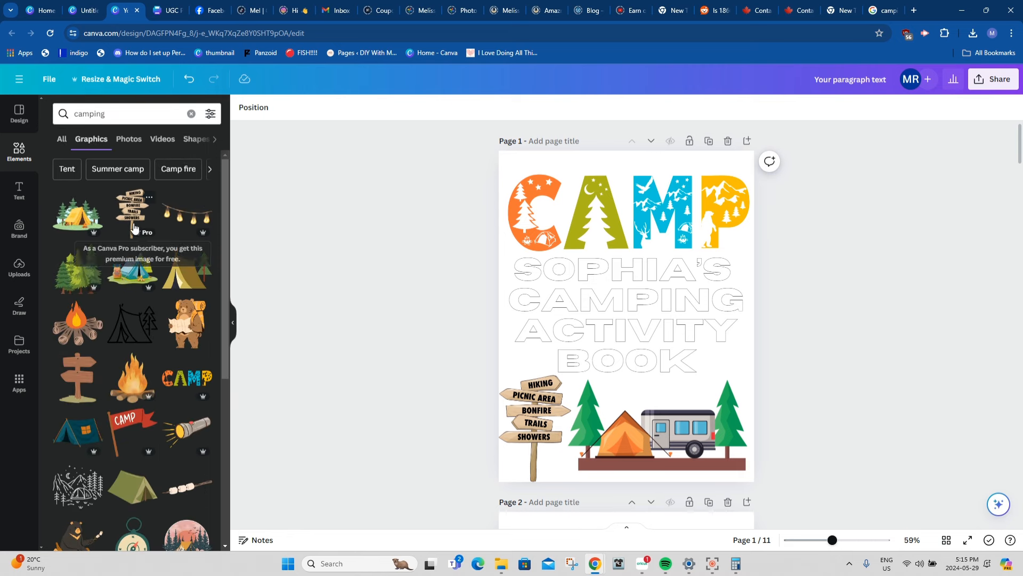
Browse the camping graphics results and bring the design's second page into view.
{"action": "scroll", "coordinate": [133, 234], "scroll_direction": "down", "scroll_amount": 2}
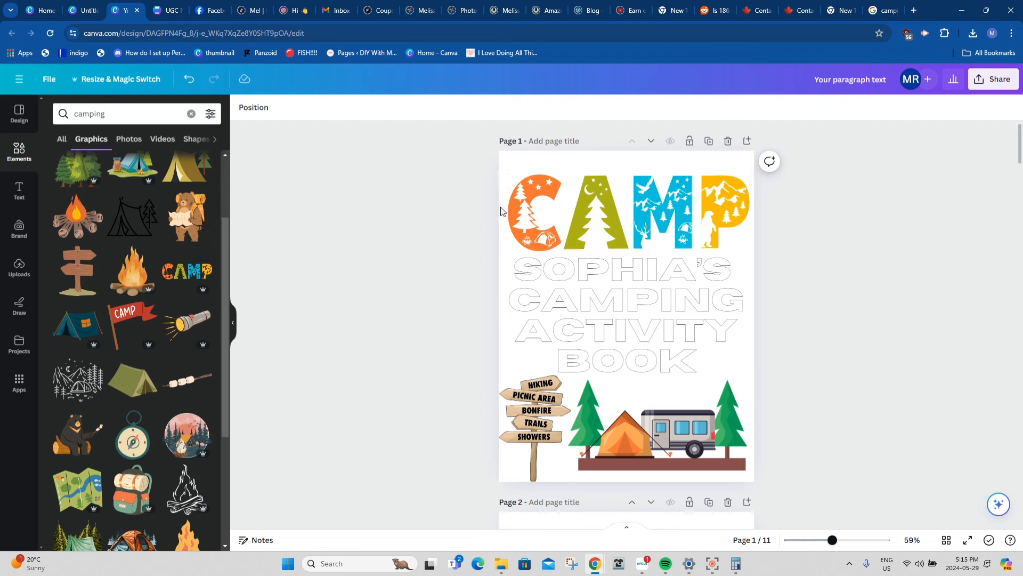
{"action": "scroll", "coordinate": [155, 407], "scroll_direction": "down", "scroll_amount": 2}
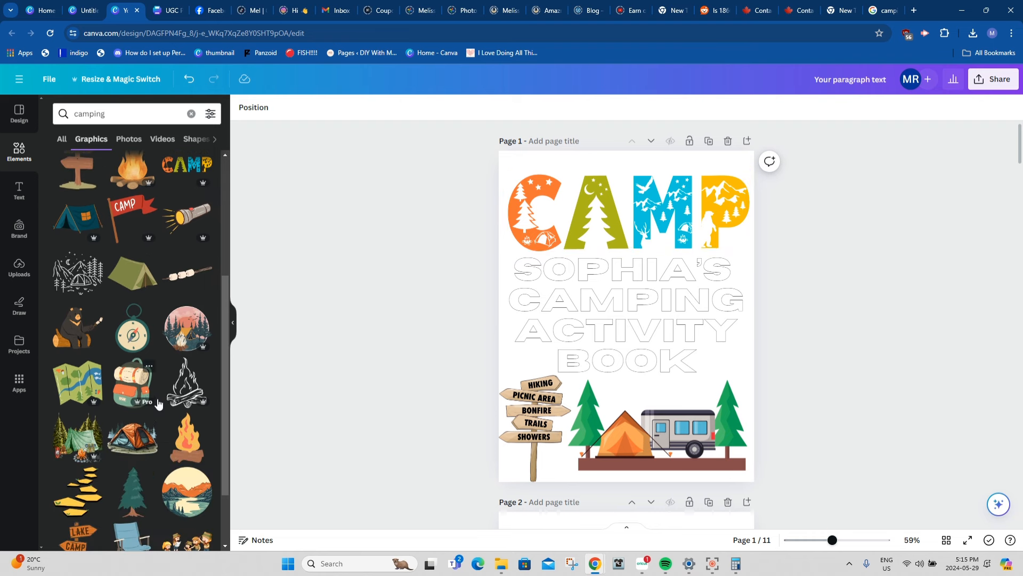
{"action": "scroll", "coordinate": [158, 403], "scroll_direction": "down", "scroll_amount": 1}
{"action": "scroll", "coordinate": [158, 404], "scroll_direction": "down", "scroll_amount": 2}
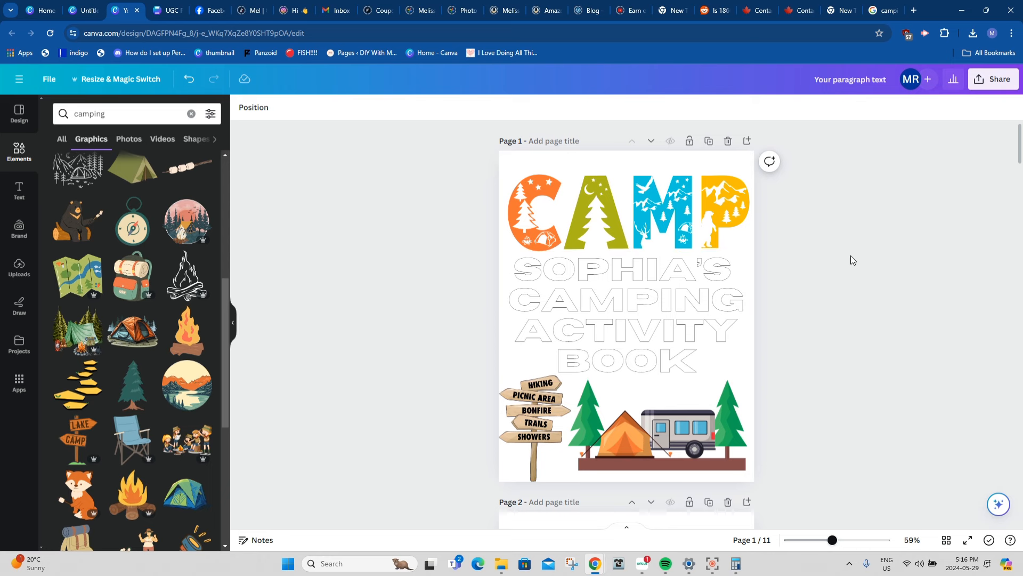
{"action": "scroll", "coordinate": [769, 297], "scroll_direction": "down", "scroll_amount": 5}
Search the graphics for "rv camping coloring pages" and browse the matching line drawings.
{"action": "left_click", "coordinate": [156, 114]}
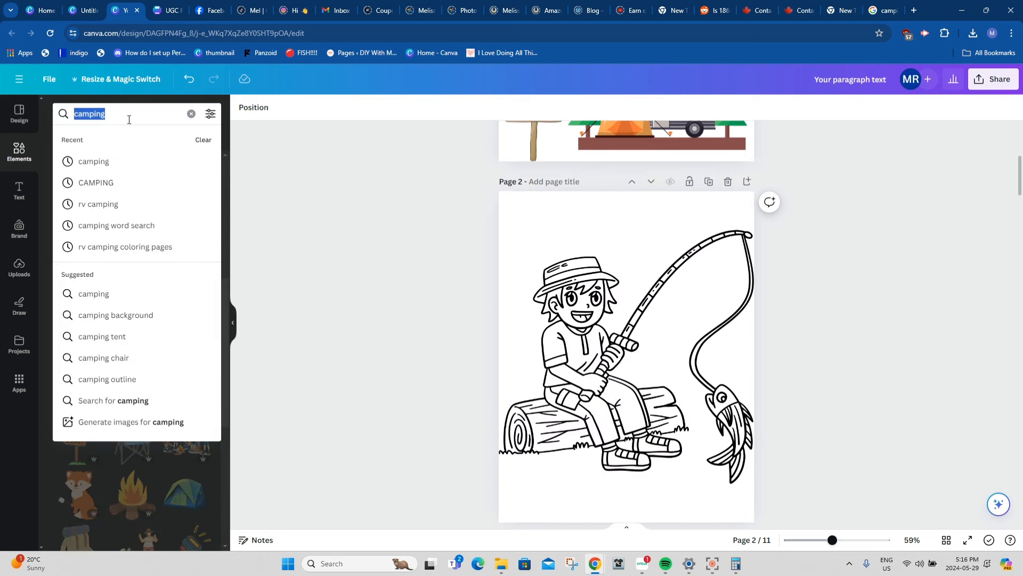
{"action": "left_click", "coordinate": [156, 114]}
{"action": "type", "text": "c"}
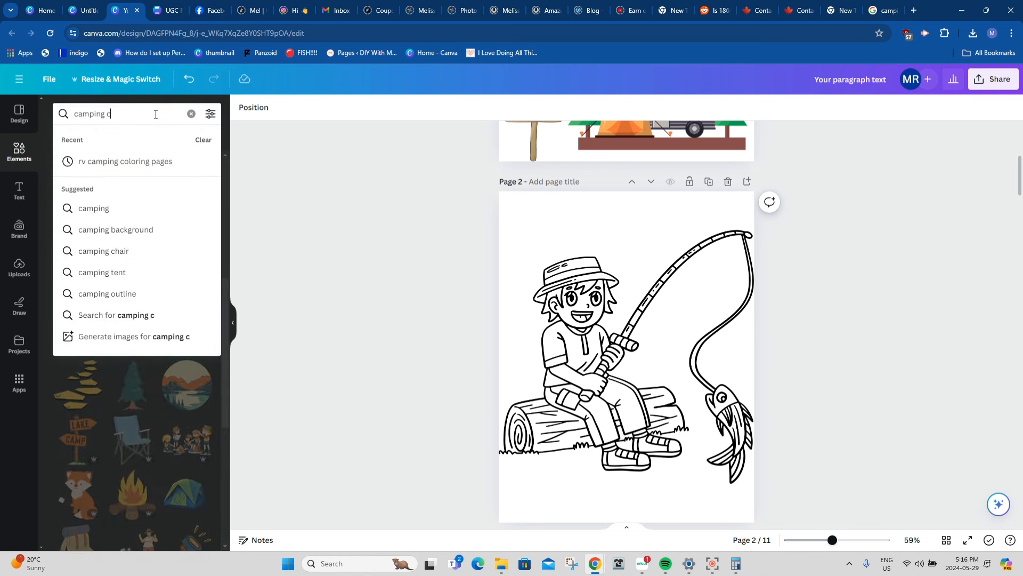
{"action": "left_click", "coordinate": [99, 169]}
{"action": "scroll", "coordinate": [181, 347], "scroll_direction": "down", "scroll_amount": 1}
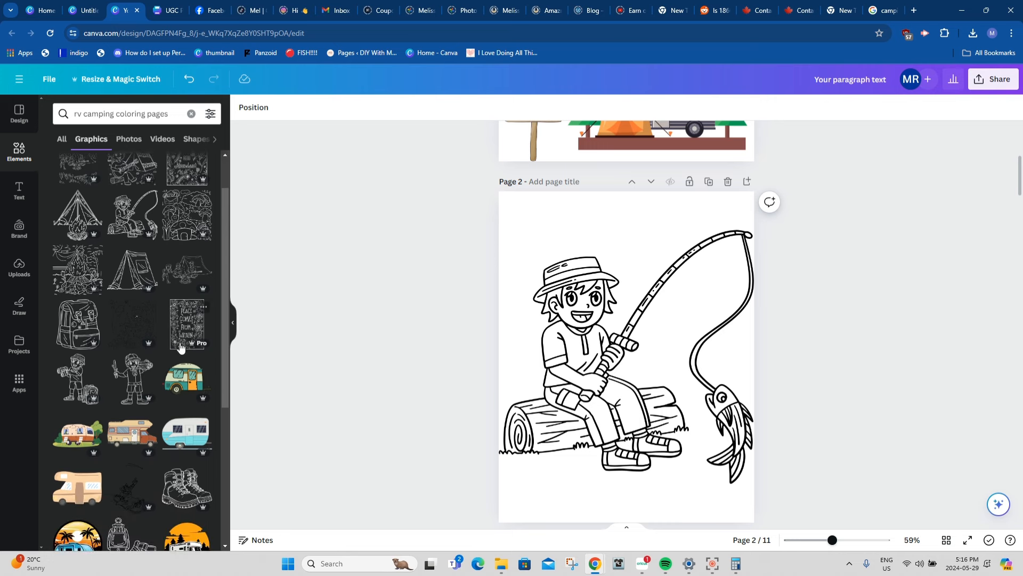
{"action": "scroll", "coordinate": [170, 344], "scroll_direction": "up", "scroll_amount": 1}
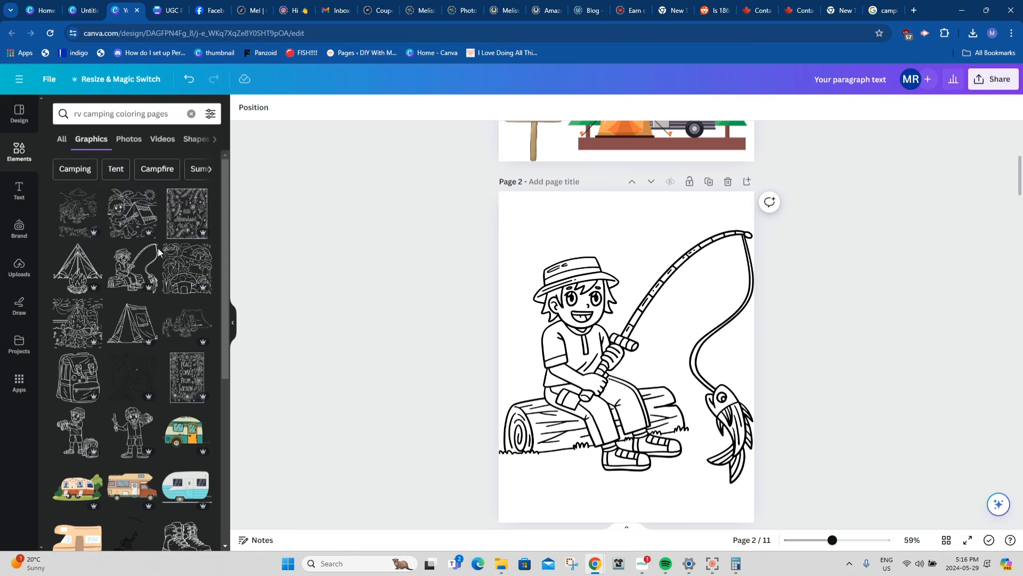
Review the activity book's coloring pages from page 3 through to the word search on page 11.
{"action": "scroll", "coordinate": [720, 343], "scroll_direction": "down", "scroll_amount": 8}
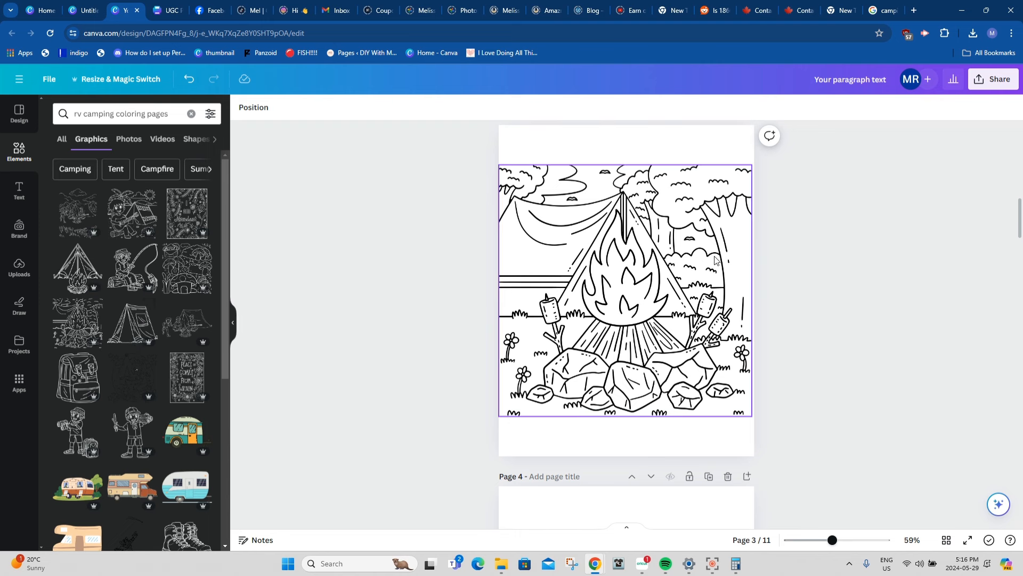
{"action": "scroll", "coordinate": [870, 325], "scroll_direction": "down", "scroll_amount": 4}
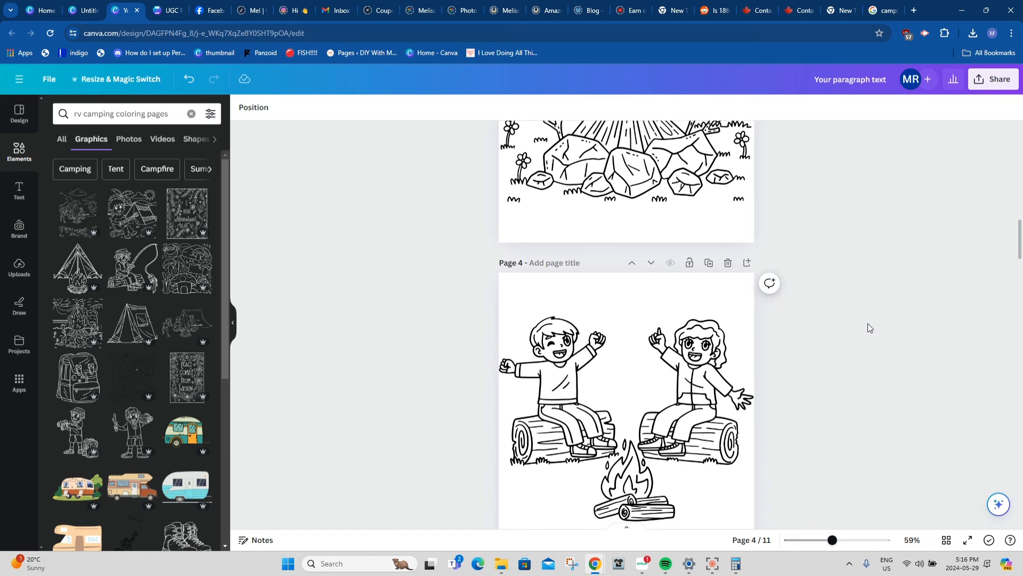
{"action": "scroll", "coordinate": [867, 324], "scroll_direction": "down", "scroll_amount": 1}
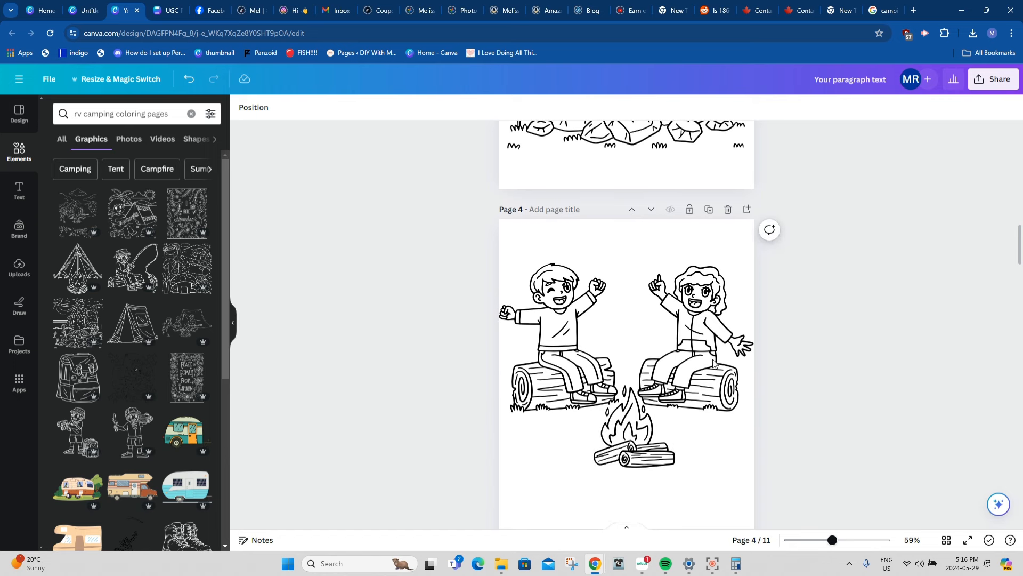
{"action": "scroll", "coordinate": [140, 367], "scroll_direction": "down", "scroll_amount": 3}
{"action": "scroll", "coordinate": [140, 368], "scroll_direction": "down", "scroll_amount": 2}
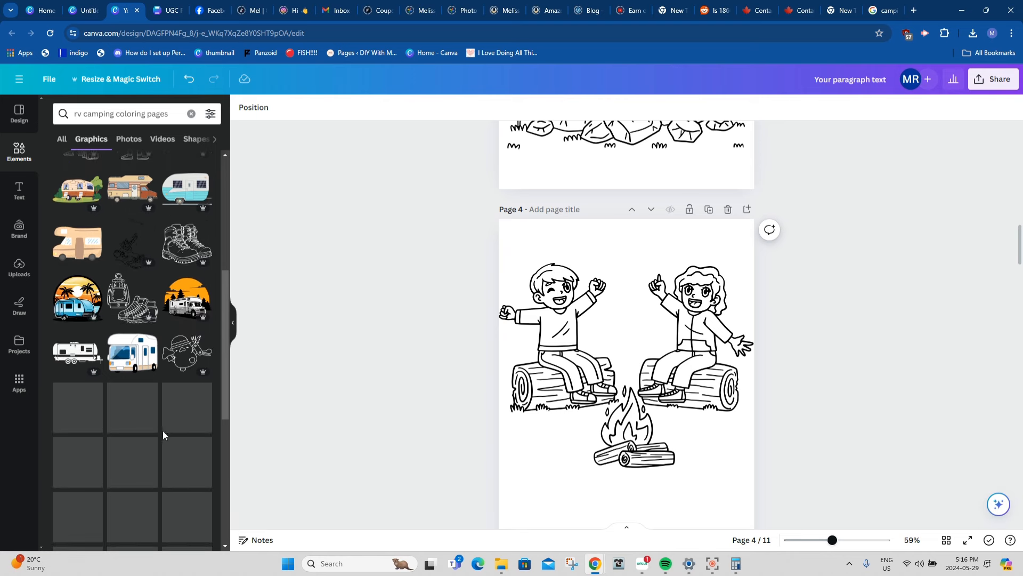
{"action": "scroll", "coordinate": [170, 430], "scroll_direction": "up", "scroll_amount": 6}
{"action": "scroll", "coordinate": [694, 434], "scroll_direction": "down", "scroll_amount": 6}
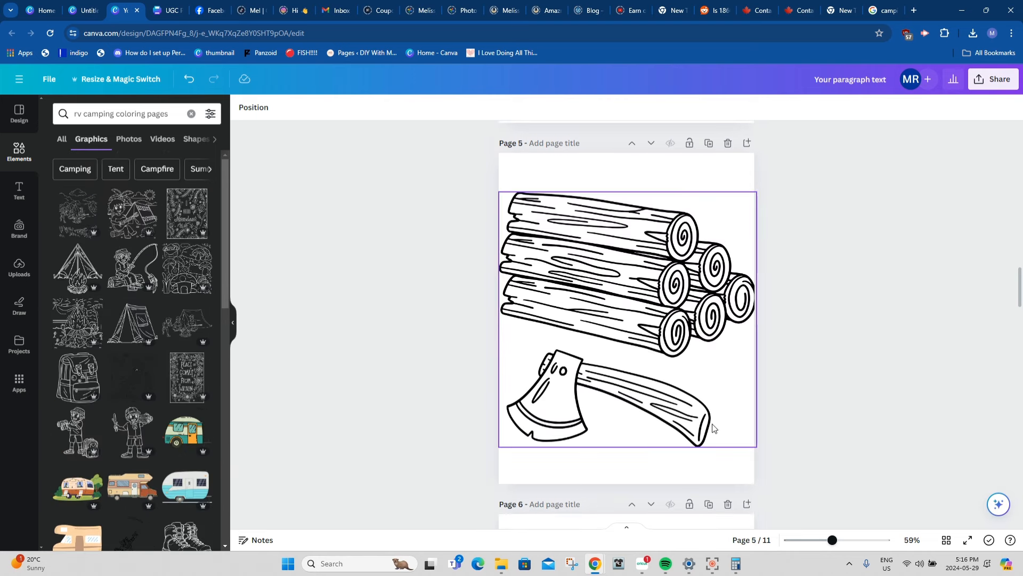
{"action": "scroll", "coordinate": [845, 323], "scroll_direction": "down", "scroll_amount": 12}
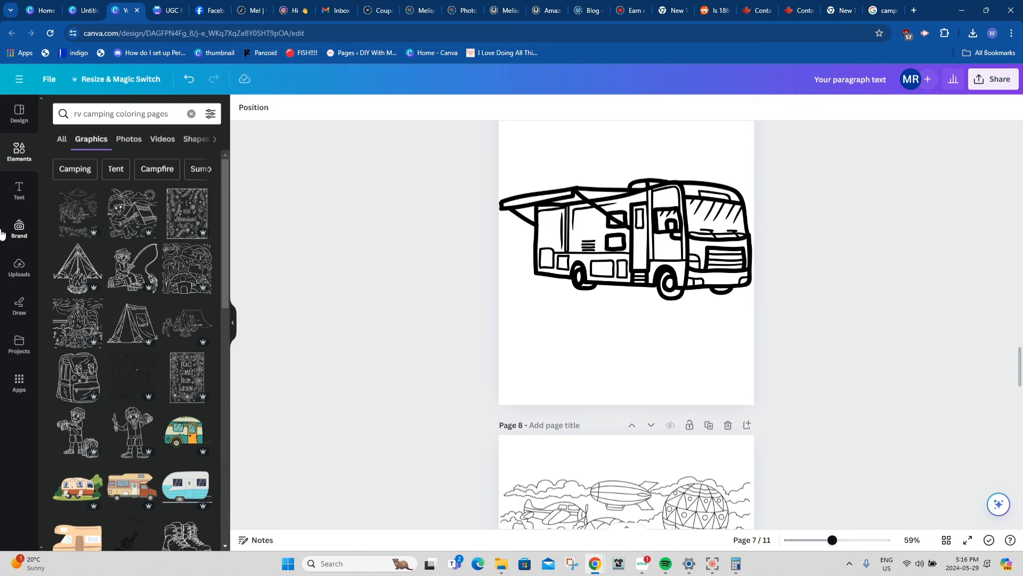
{"action": "scroll", "coordinate": [896, 333], "scroll_direction": "down", "scroll_amount": 4}
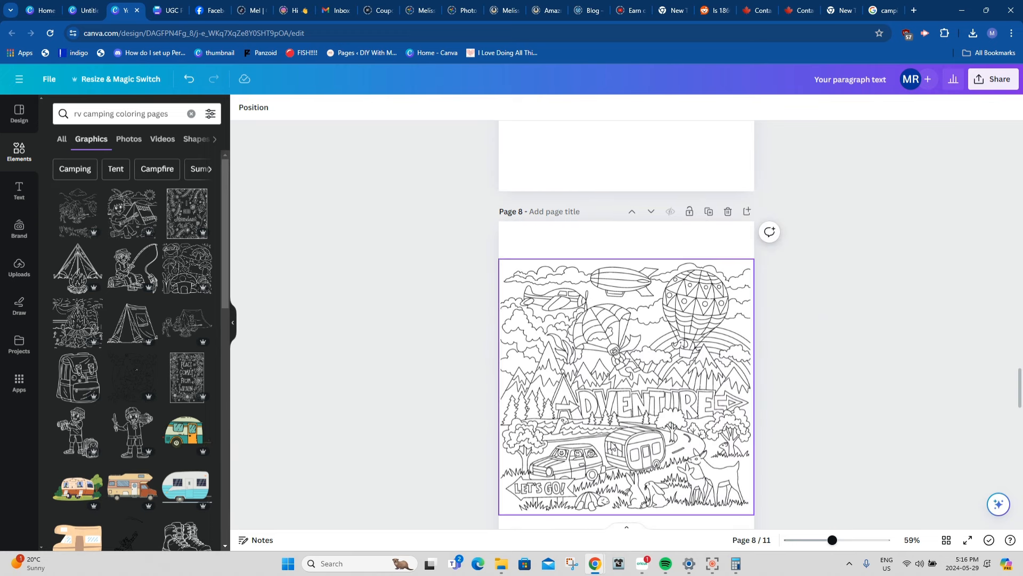
{"action": "scroll", "coordinate": [906, 399], "scroll_direction": "down", "scroll_amount": 5}
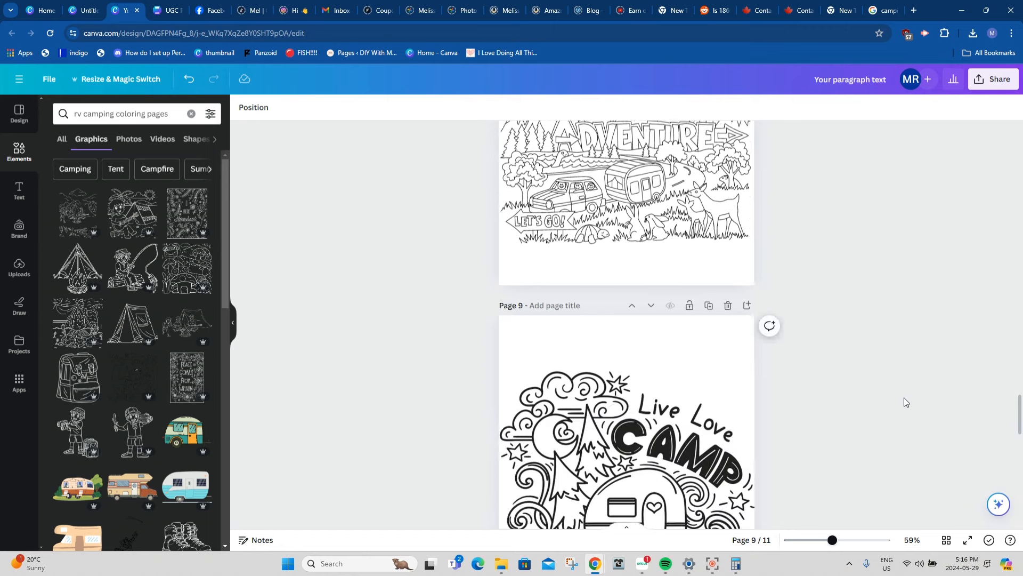
{"action": "scroll", "coordinate": [904, 400], "scroll_direction": "down", "scroll_amount": 5}
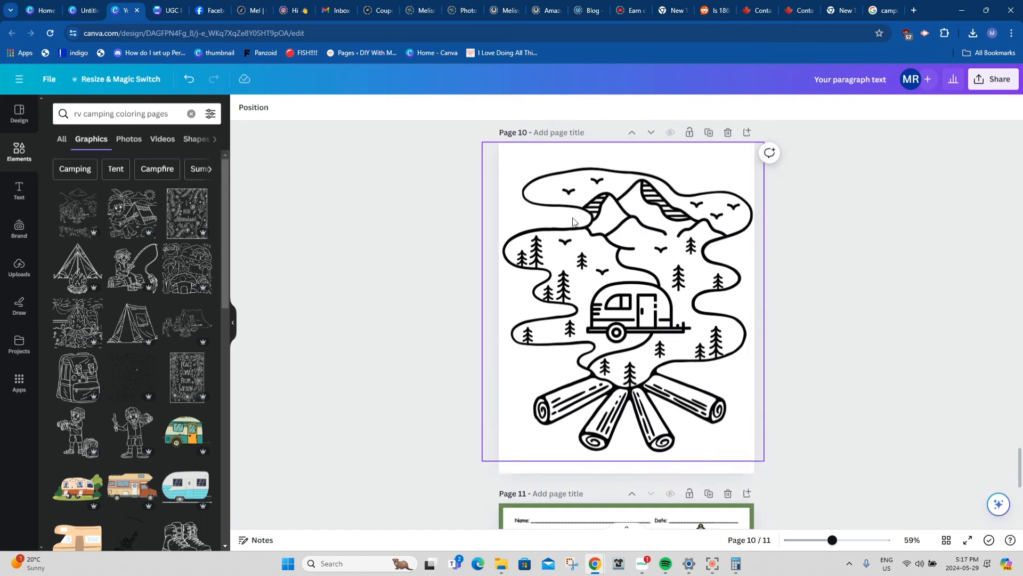
{"action": "scroll", "coordinate": [909, 330], "scroll_direction": "down", "scroll_amount": 6}
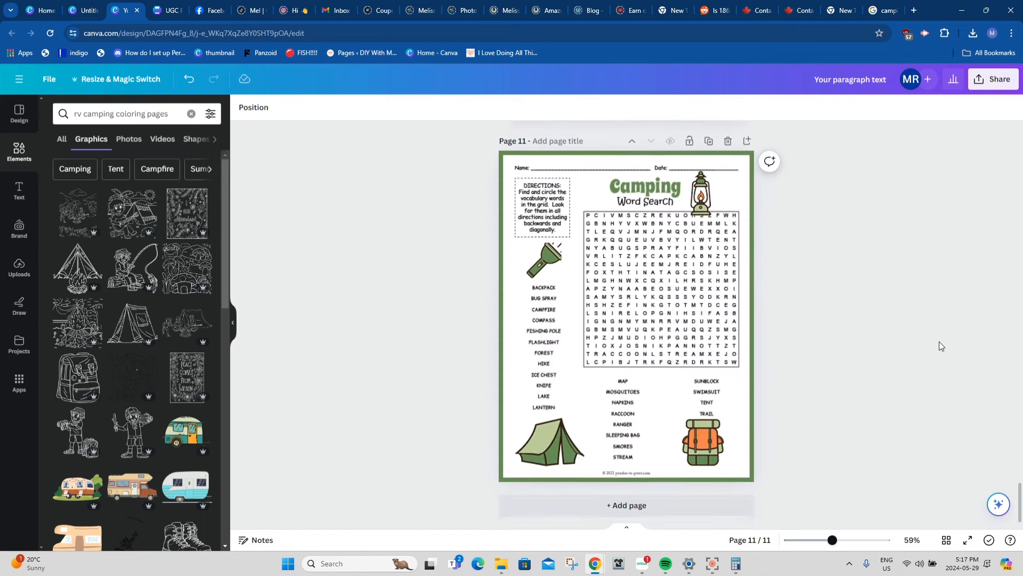
Skim back and forth through the finished activity book pages, ending at the cover.
{"action": "scroll", "coordinate": [937, 341], "scroll_direction": "up", "scroll_amount": 5}
{"action": "scroll", "coordinate": [934, 342], "scroll_direction": "up", "scroll_amount": 8}
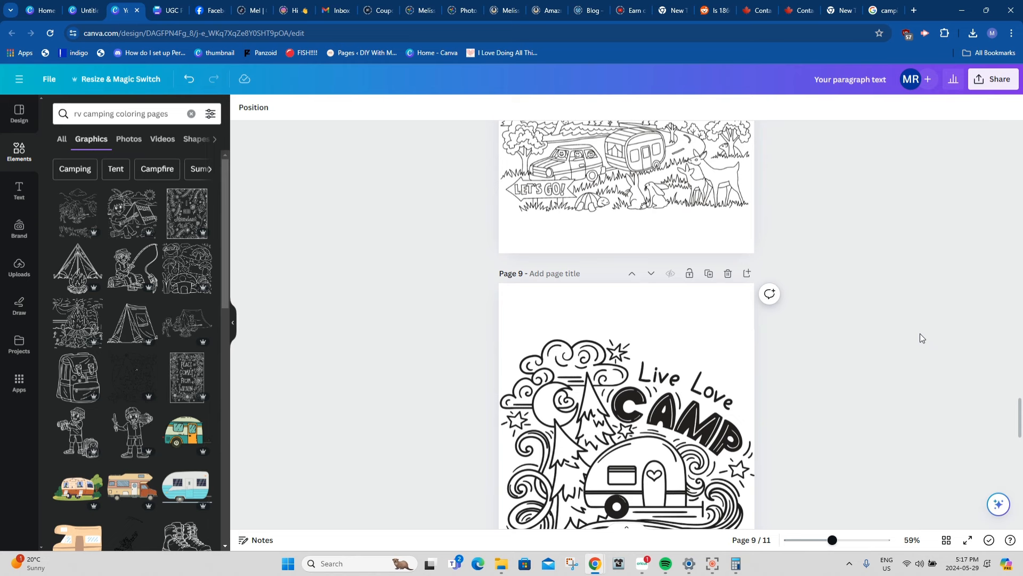
{"action": "scroll", "coordinate": [920, 334], "scroll_direction": "up", "scroll_amount": 20}
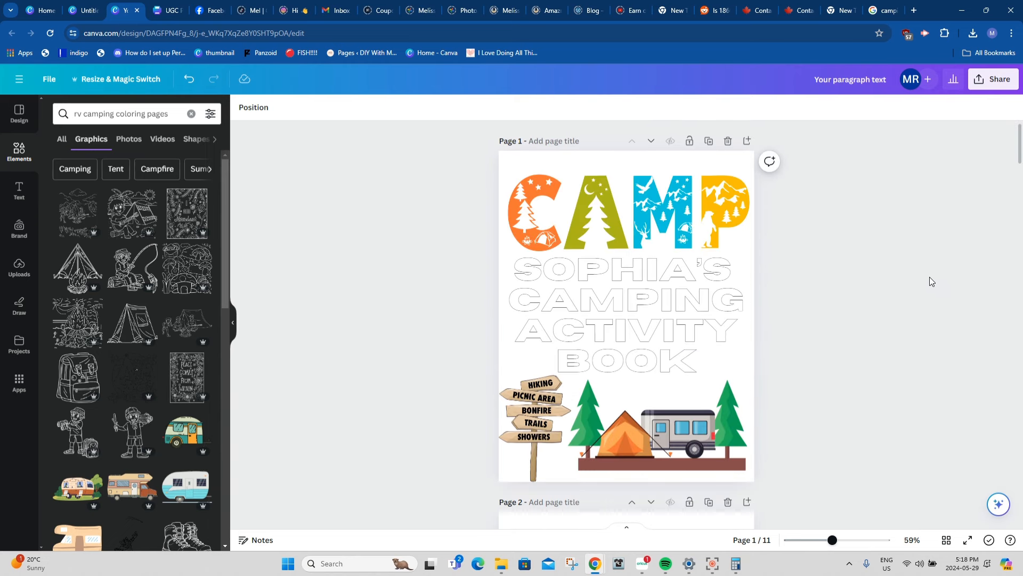
{"action": "scroll", "coordinate": [927, 277], "scroll_direction": "down", "scroll_amount": 15}
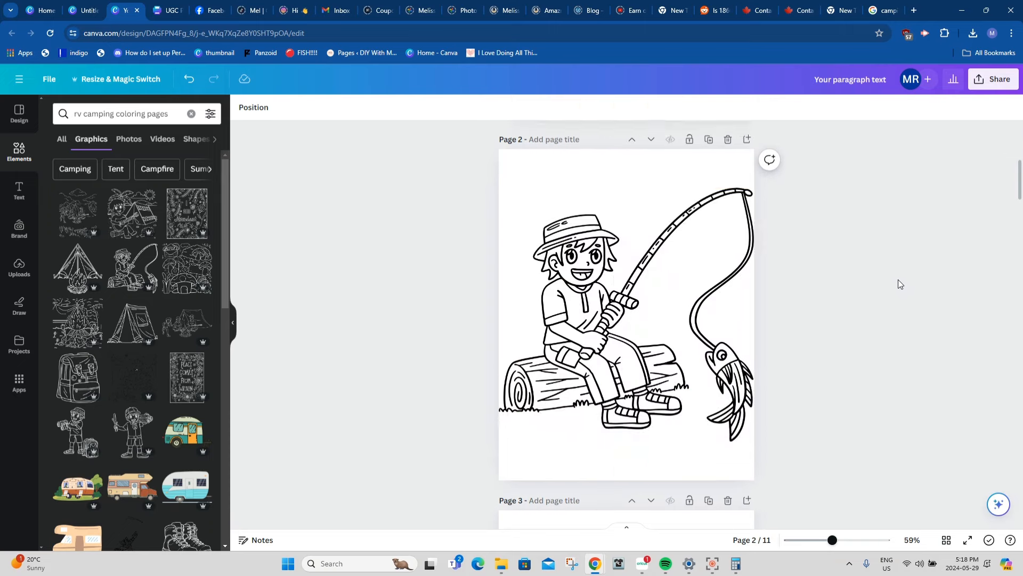
{"action": "scroll", "coordinate": [920, 310], "scroll_direction": "down", "scroll_amount": 15}
{"action": "scroll", "coordinate": [923, 309], "scroll_direction": "up", "scroll_amount": 8}
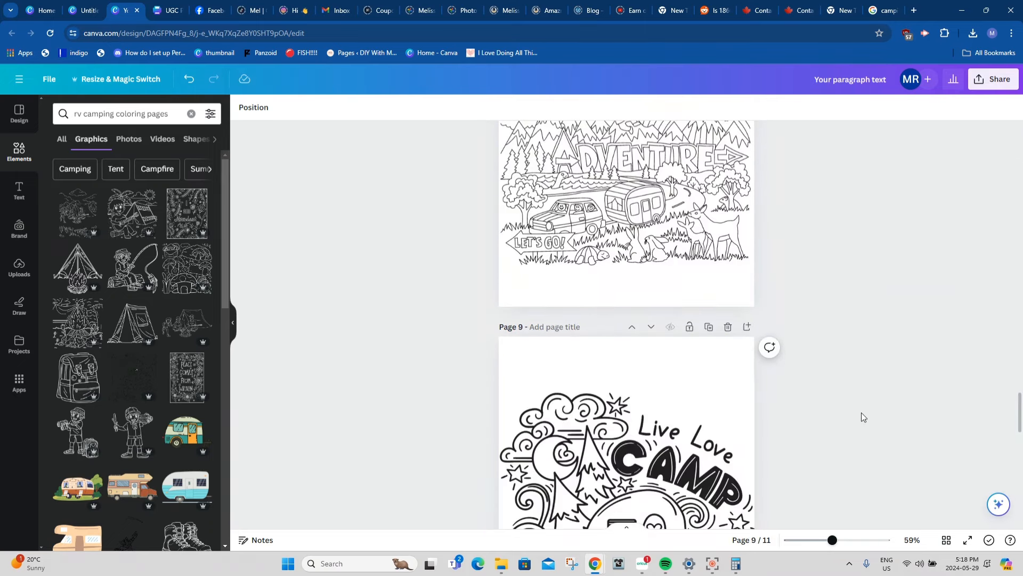
{"action": "scroll", "coordinate": [773, 383], "scroll_direction": "up", "scroll_amount": 4}
{"action": "scroll", "coordinate": [887, 277], "scroll_direction": "up", "scroll_amount": 18}
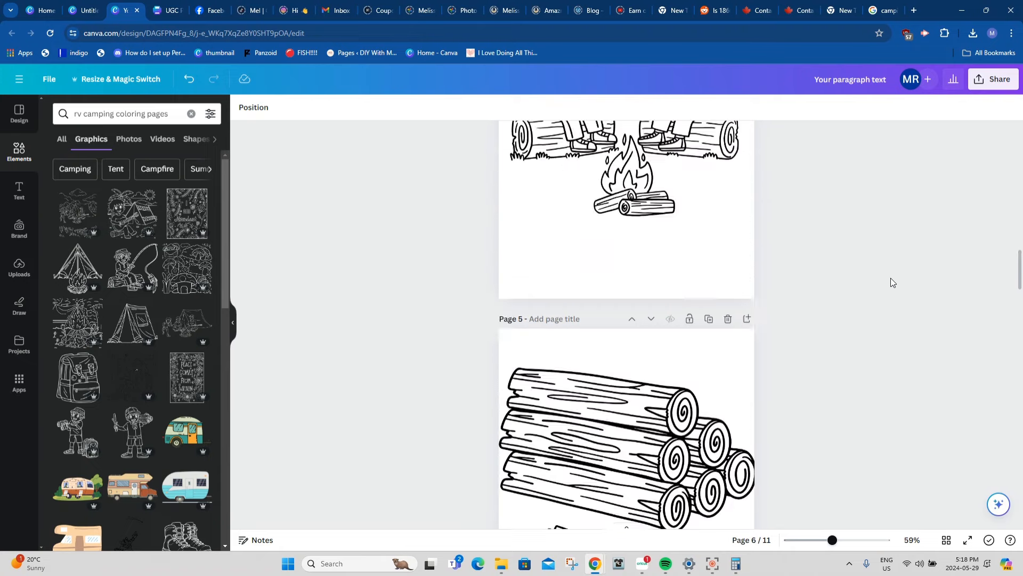
{"action": "scroll", "coordinate": [881, 277], "scroll_direction": "up", "scroll_amount": 4}
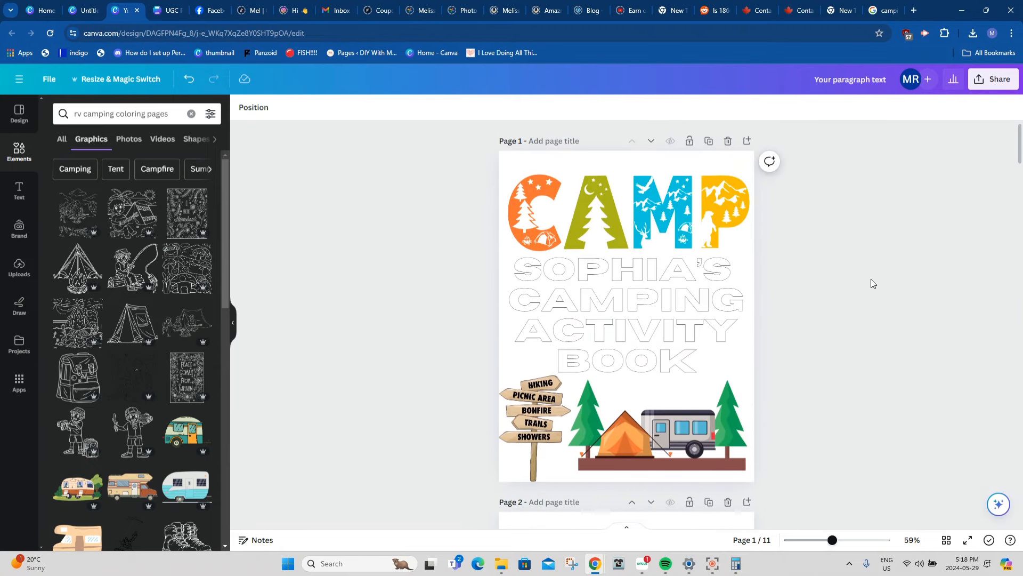
Download all 11 pages of the design as PNG files with a transparent background.
{"action": "left_click", "coordinate": [996, 78]}
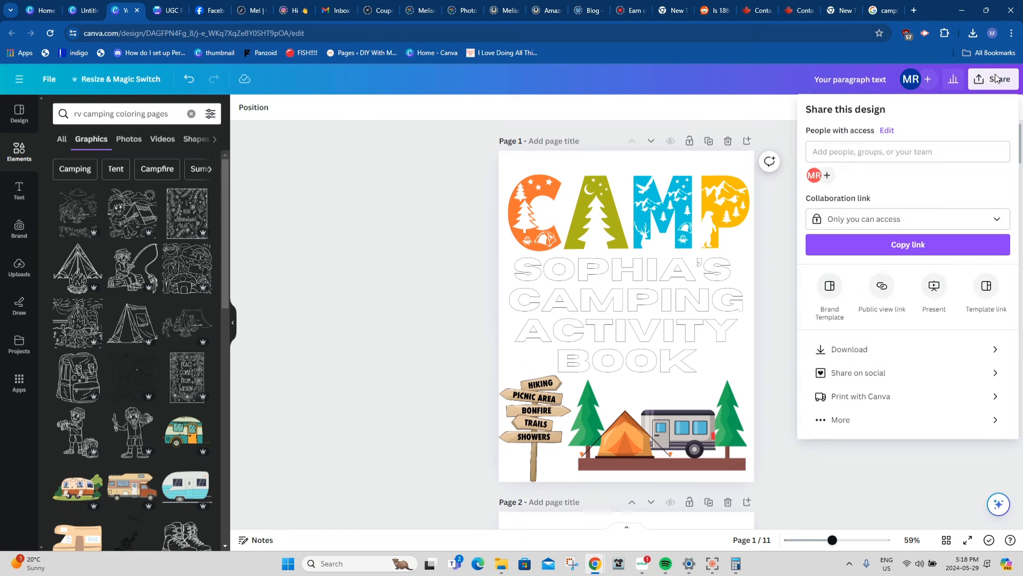
{"action": "left_click", "coordinate": [871, 352]}
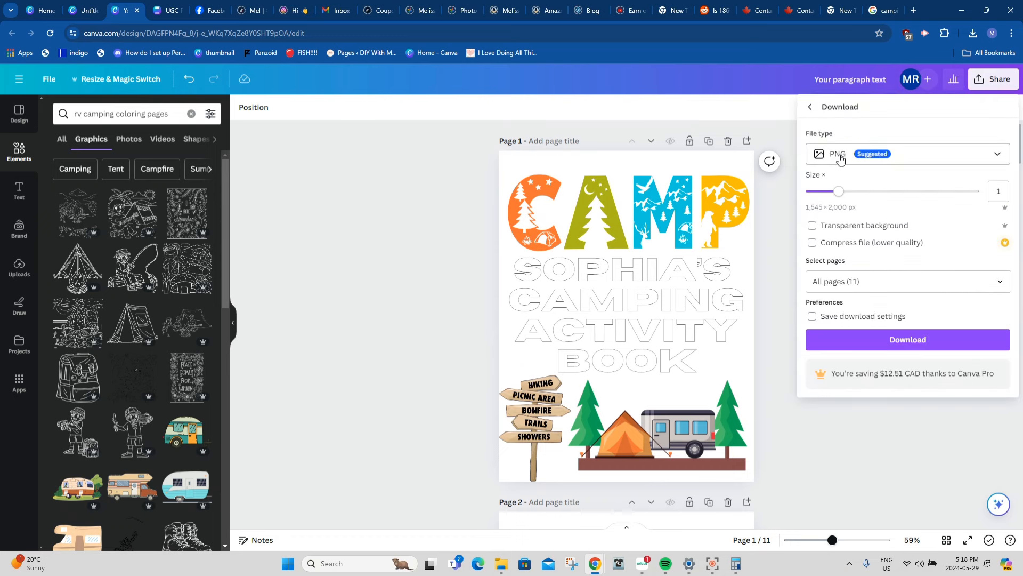
{"action": "left_click", "coordinate": [811, 226]}
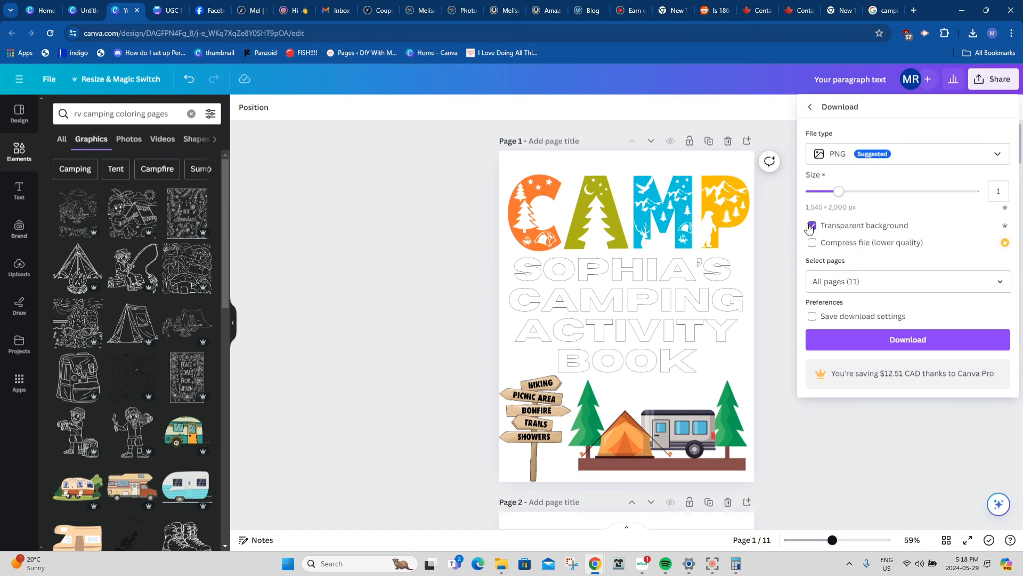
{"action": "left_click", "coordinate": [997, 282]}
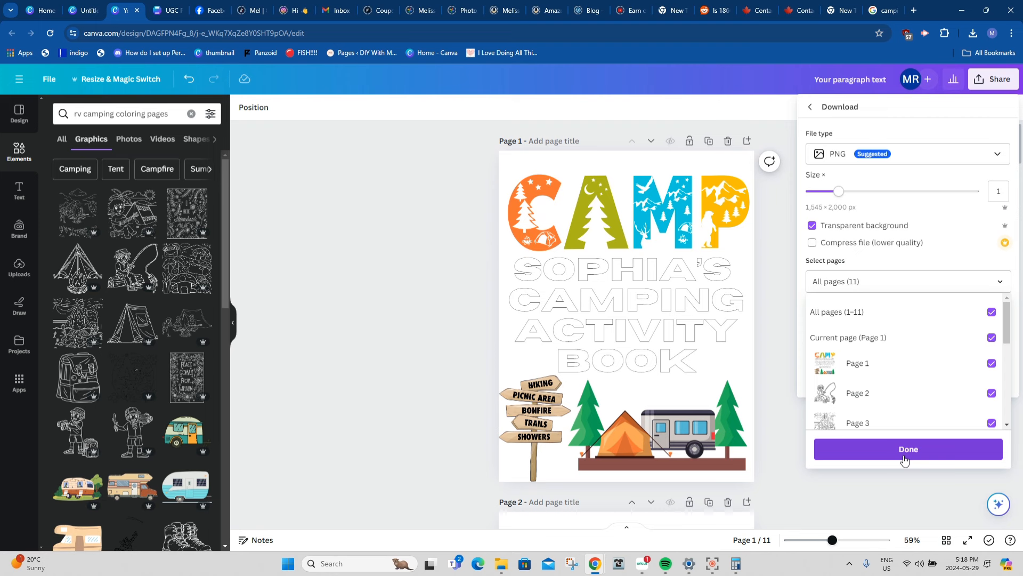
{"action": "left_click", "coordinate": [904, 457]}
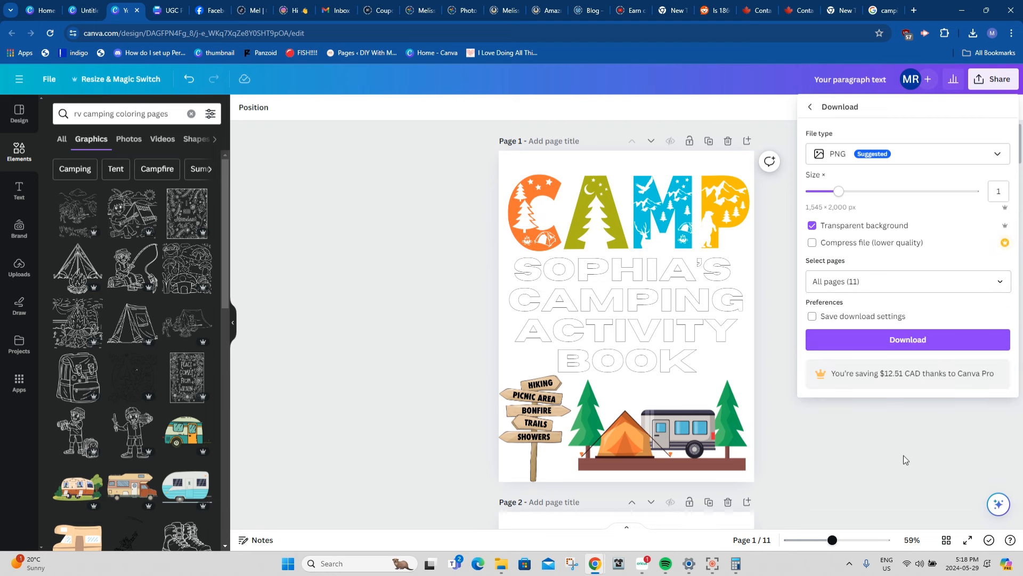
{"action": "left_click", "coordinate": [921, 339]}
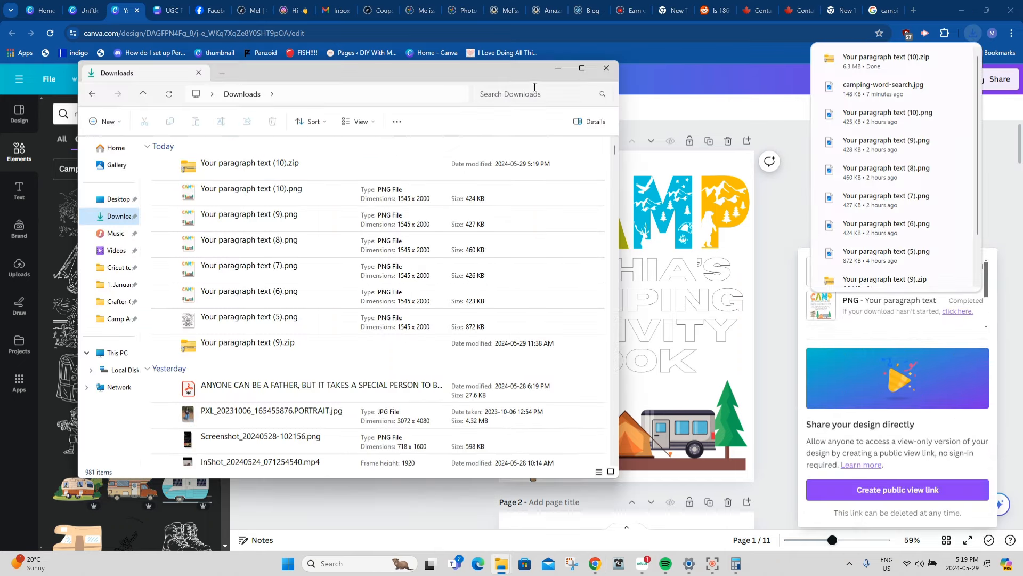
Extract the downloaded "Your paragraph text (10).zip" into the "Camp Activity books" folder on the desktop.
{"action": "left_click", "coordinate": [589, 72]}
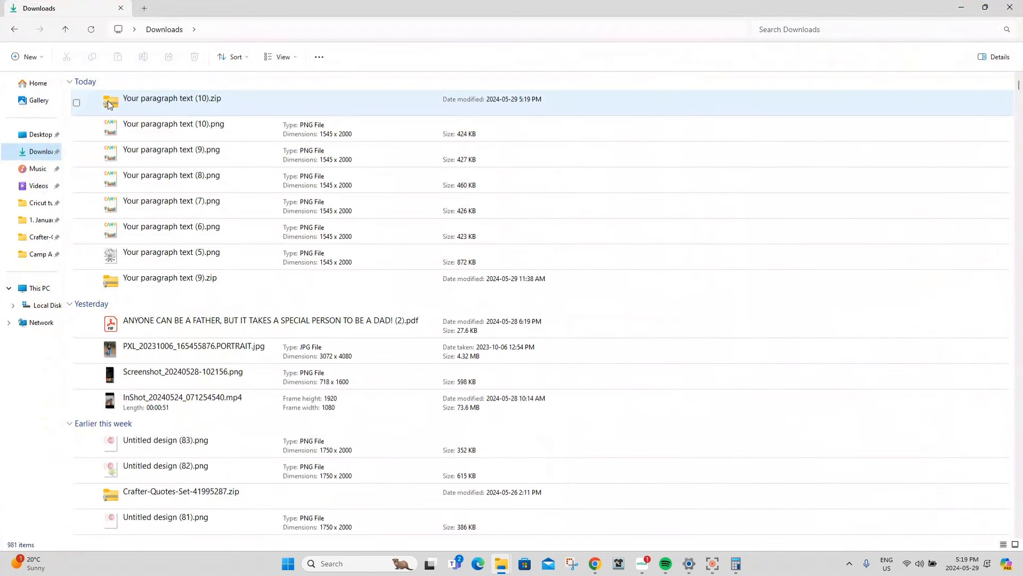
{"action": "right_click", "coordinate": [146, 103]}
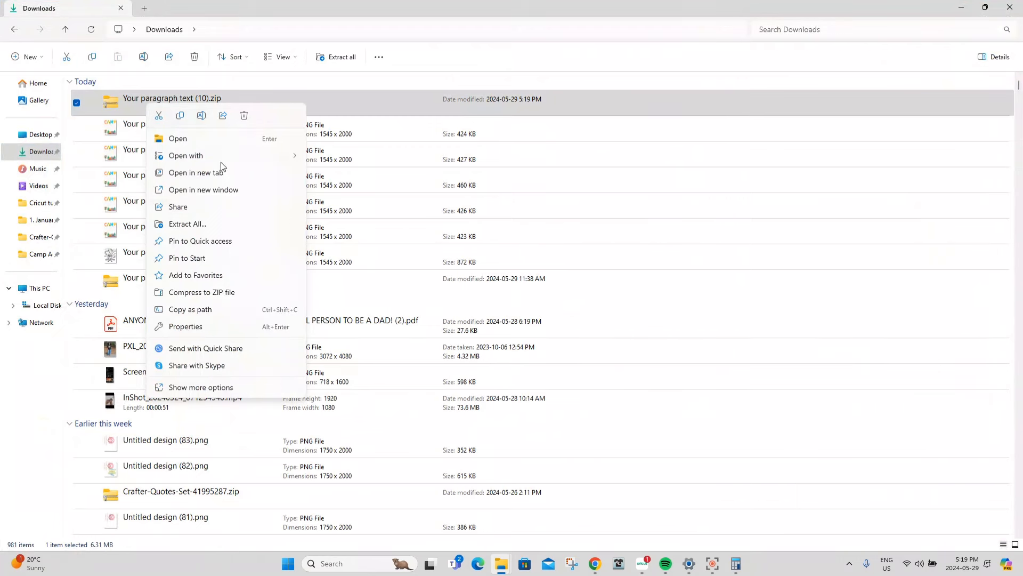
{"action": "left_click", "coordinate": [219, 227]}
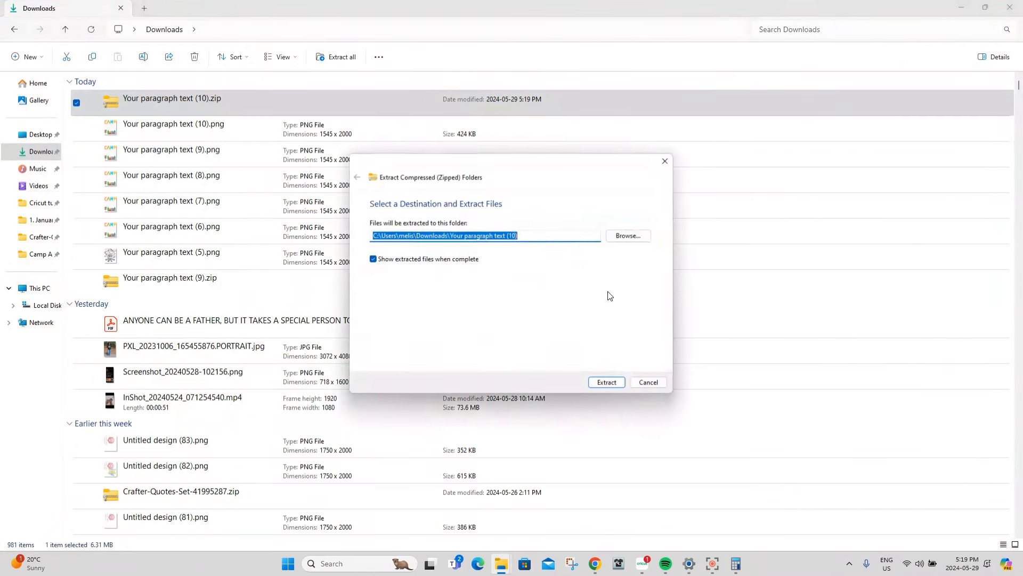
{"action": "left_click", "coordinate": [641, 235]}
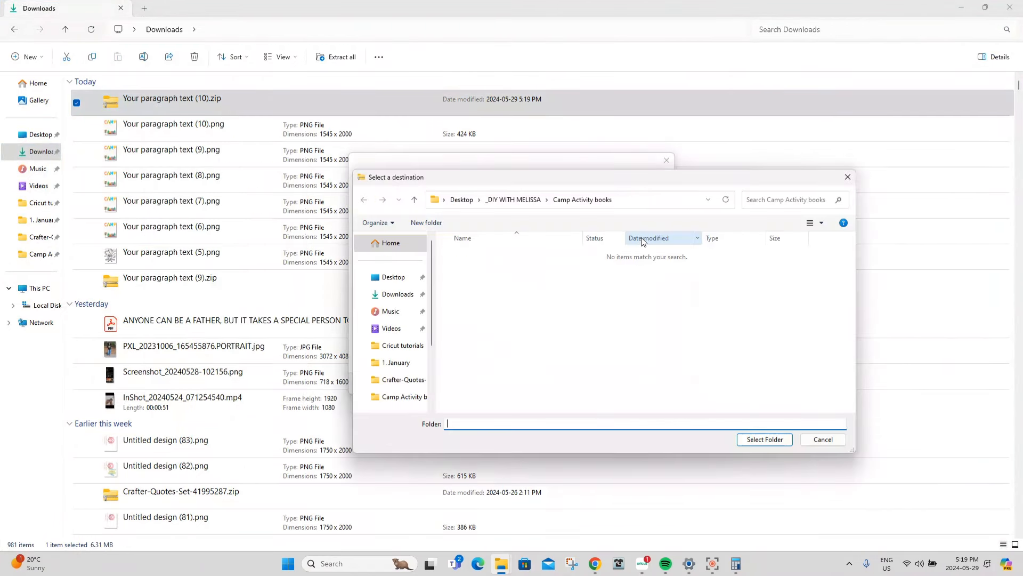
{"action": "left_click", "coordinate": [773, 442]}
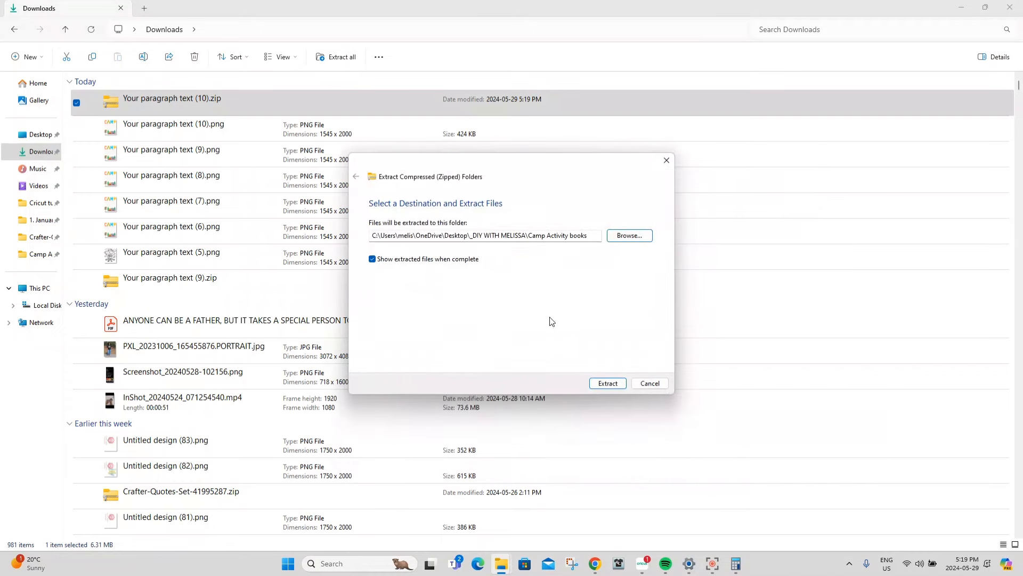
{"action": "left_click", "coordinate": [607, 383]}
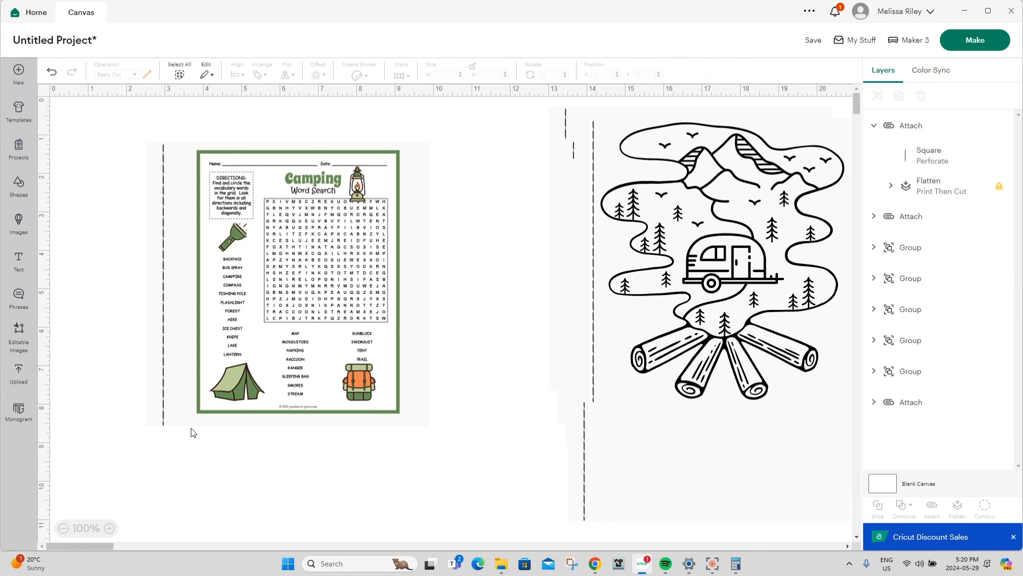
Start a new image upload and browse to the DIY folder on the desktop.
{"action": "left_click", "coordinate": [10, 376]}
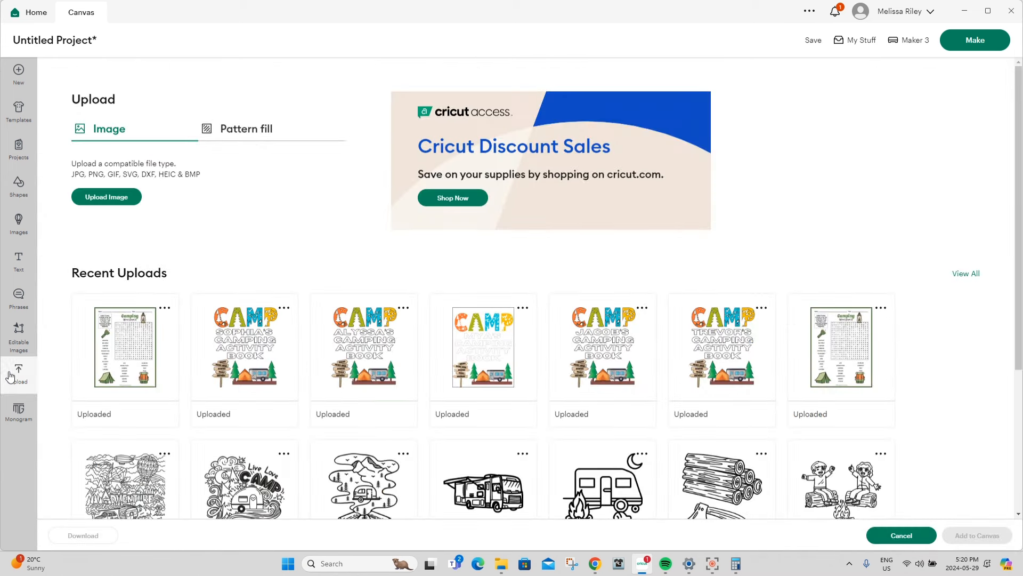
{"action": "left_click", "coordinate": [88, 201]}
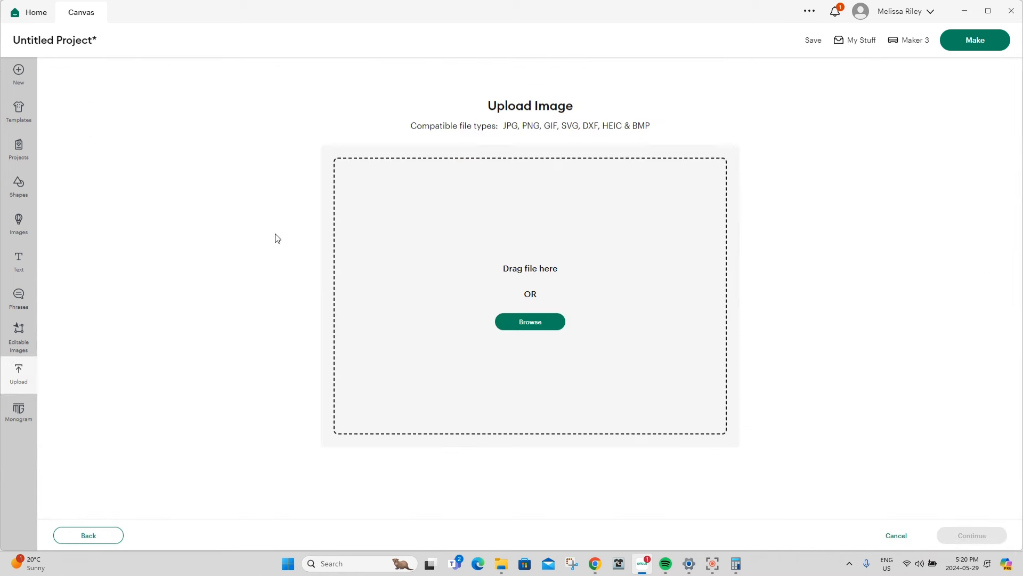
{"action": "left_click", "coordinate": [525, 327]}
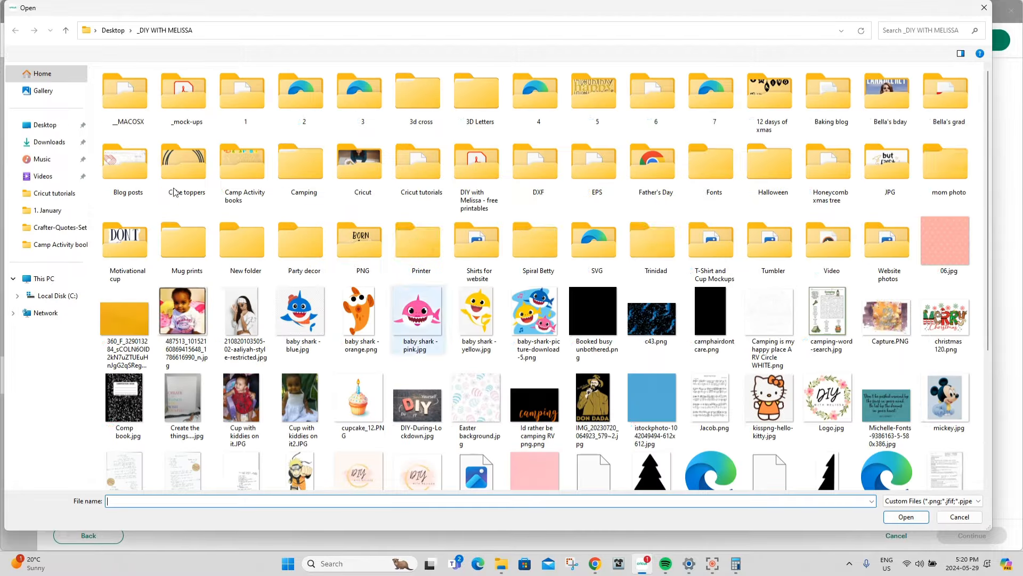
{"action": "left_click", "coordinate": [45, 128]}
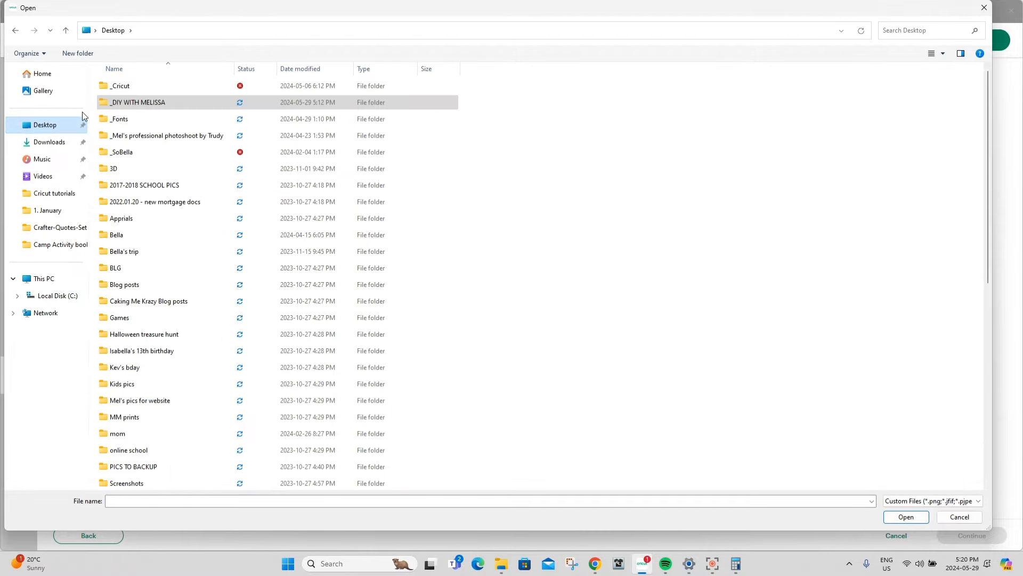
{"action": "double_click", "coordinate": [130, 103]}
Choose 1.png from the Camp Activity books folder as the image to upload.
{"action": "scroll", "coordinate": [197, 344], "scroll_direction": "down", "scroll_amount": 2}
{"action": "scroll", "coordinate": [195, 336], "scroll_direction": "up", "scroll_amount": 2}
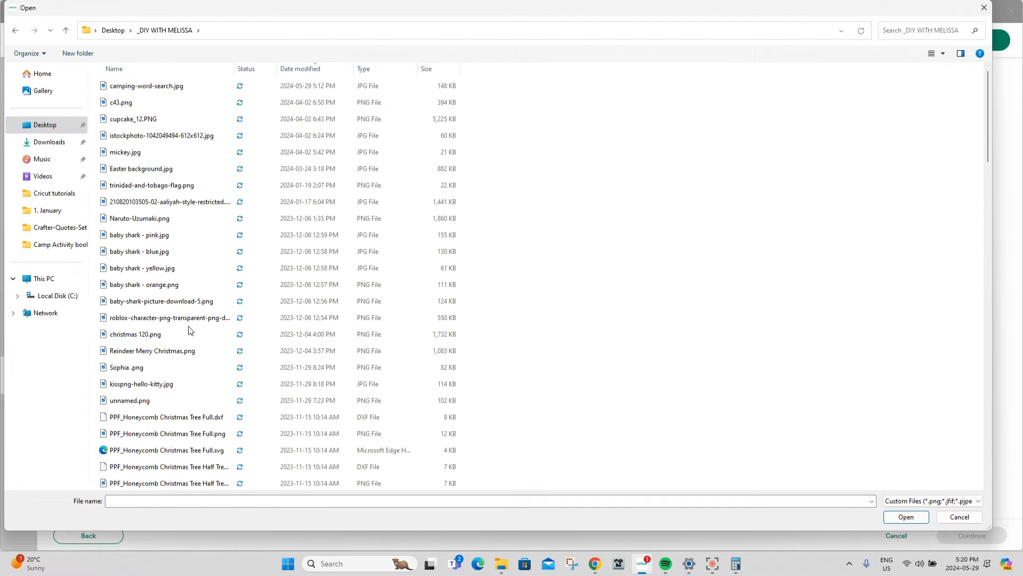
{"action": "scroll", "coordinate": [195, 331], "scroll_direction": "down", "scroll_amount": 9}
{"action": "scroll", "coordinate": [197, 328], "scroll_direction": "up", "scroll_amount": 9}
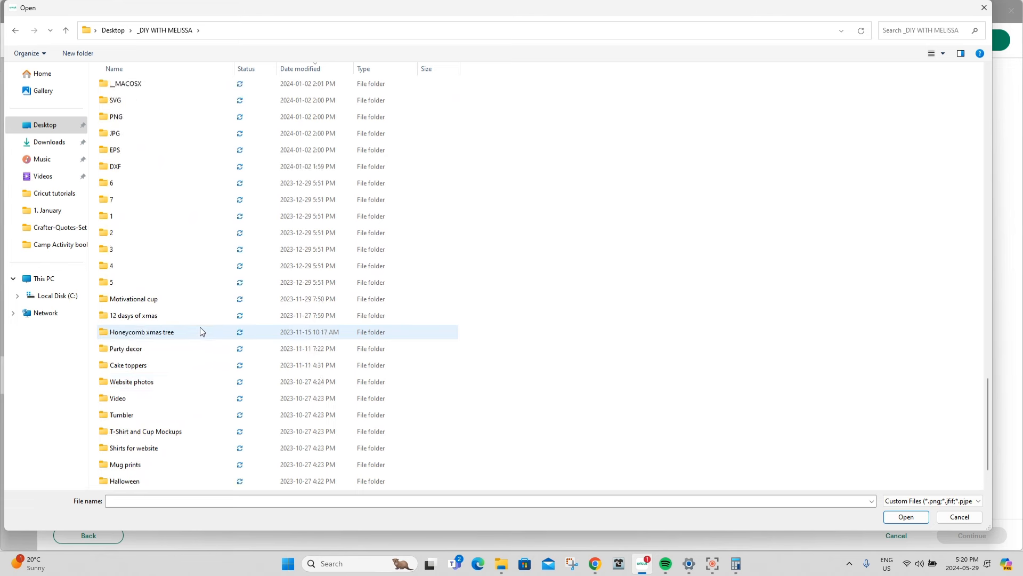
{"action": "scroll", "coordinate": [200, 328], "scroll_direction": "down", "scroll_amount": 1}
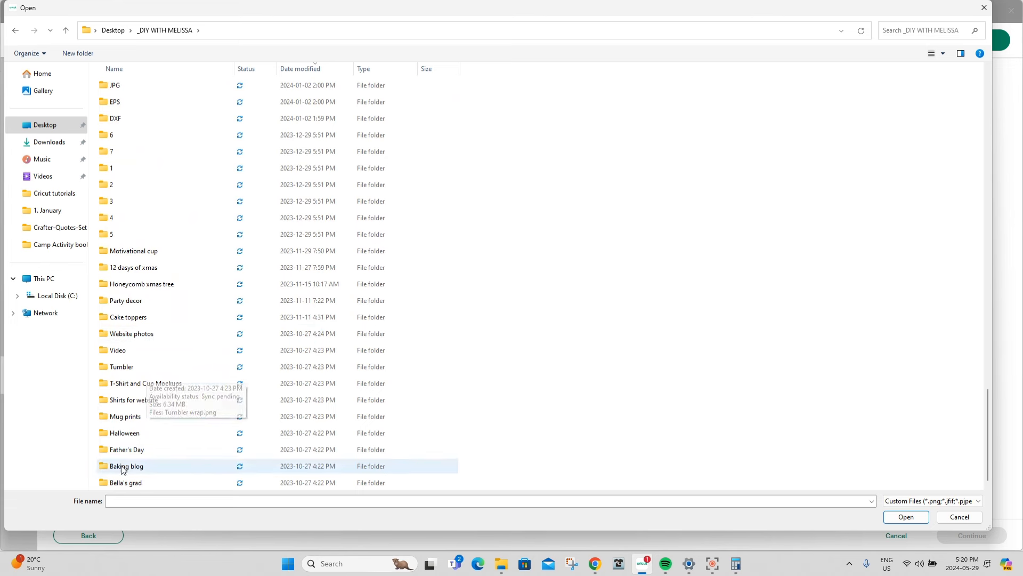
{"action": "scroll", "coordinate": [143, 331], "scroll_direction": "up", "scroll_amount": 7}
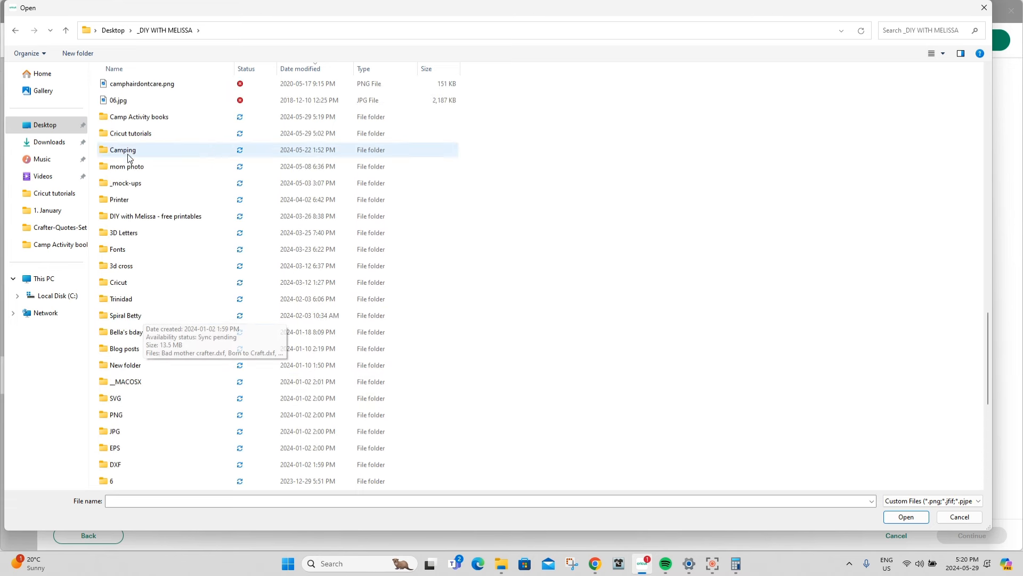
{"action": "double_click", "coordinate": [137, 117]}
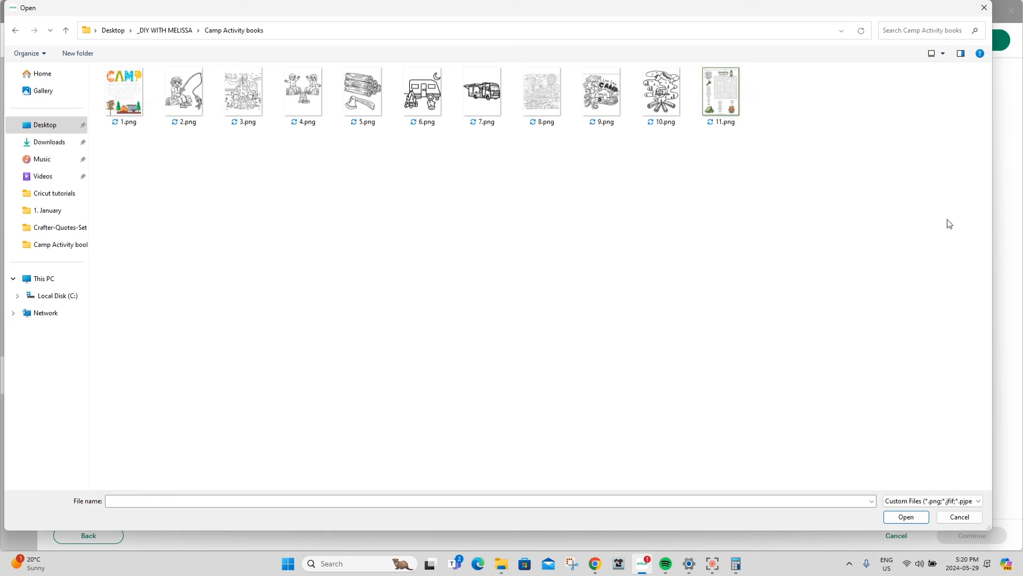
{"action": "left_click", "coordinate": [103, 89]}
{"action": "left_click", "coordinate": [906, 517]}
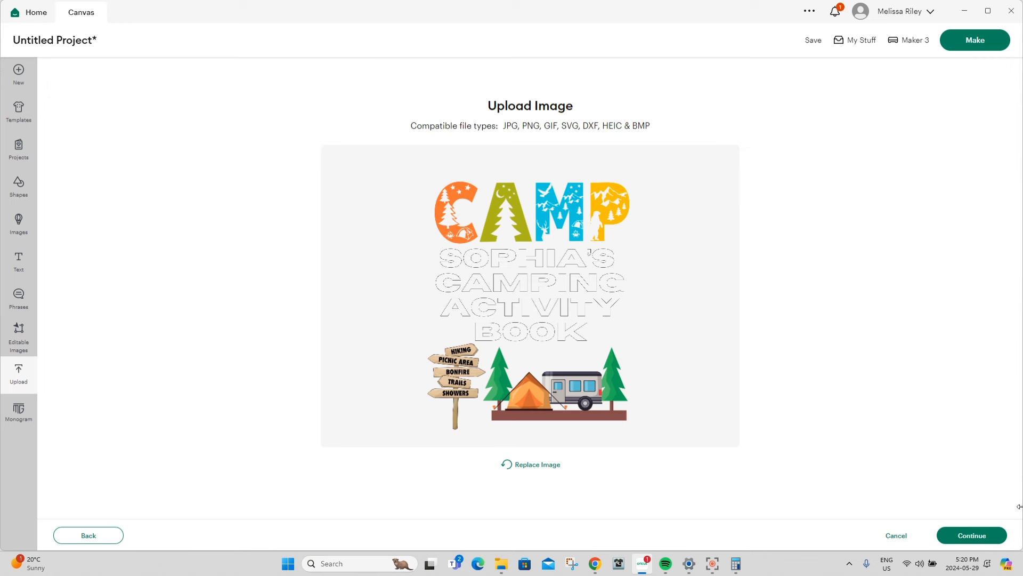
Upload the cover image without background changes as a Flat Graphic named 1 and add it to the canvas.
{"action": "left_click", "coordinate": [982, 540]}
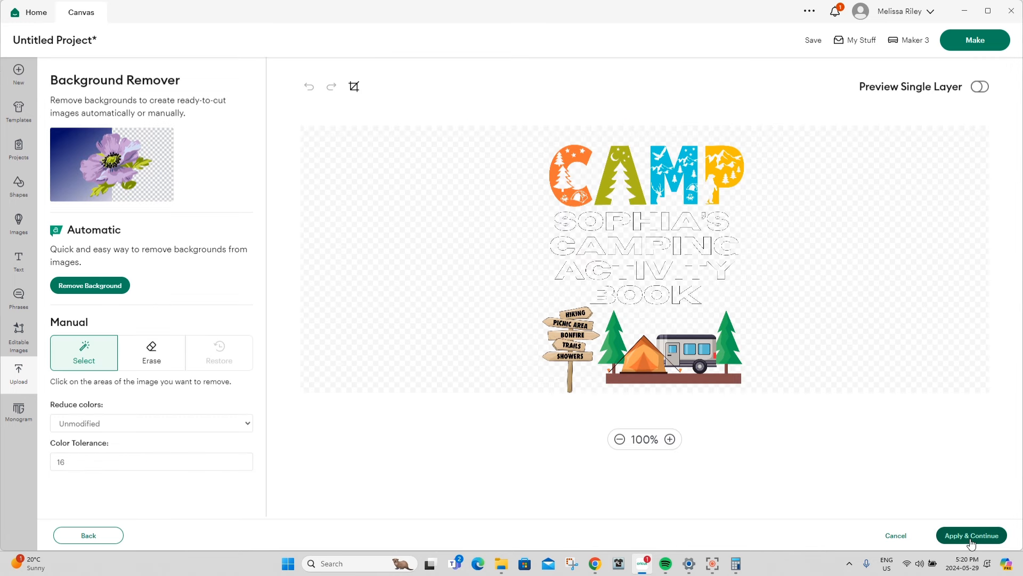
{"action": "left_click", "coordinate": [971, 536]}
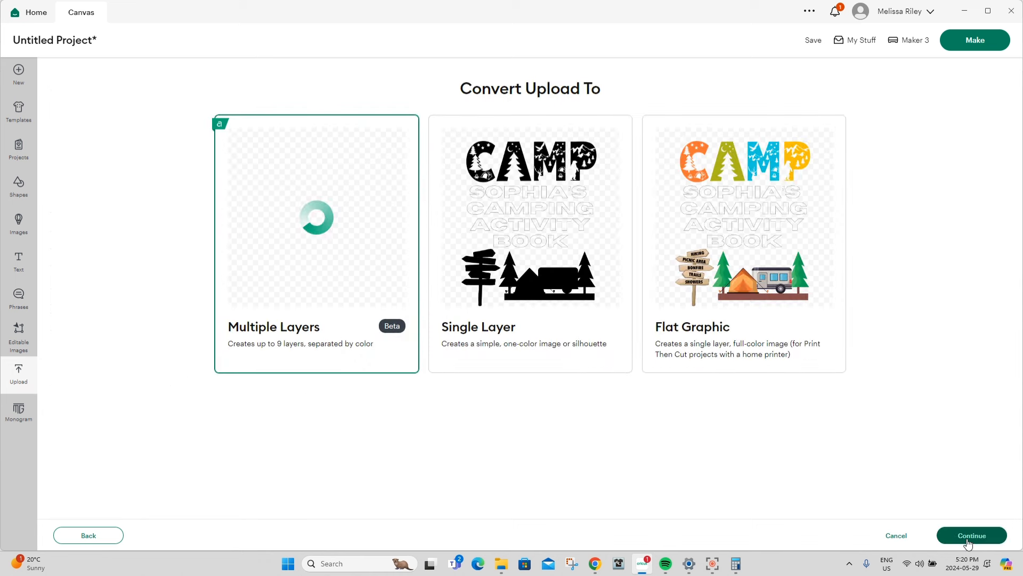
{"action": "left_click", "coordinate": [756, 221]}
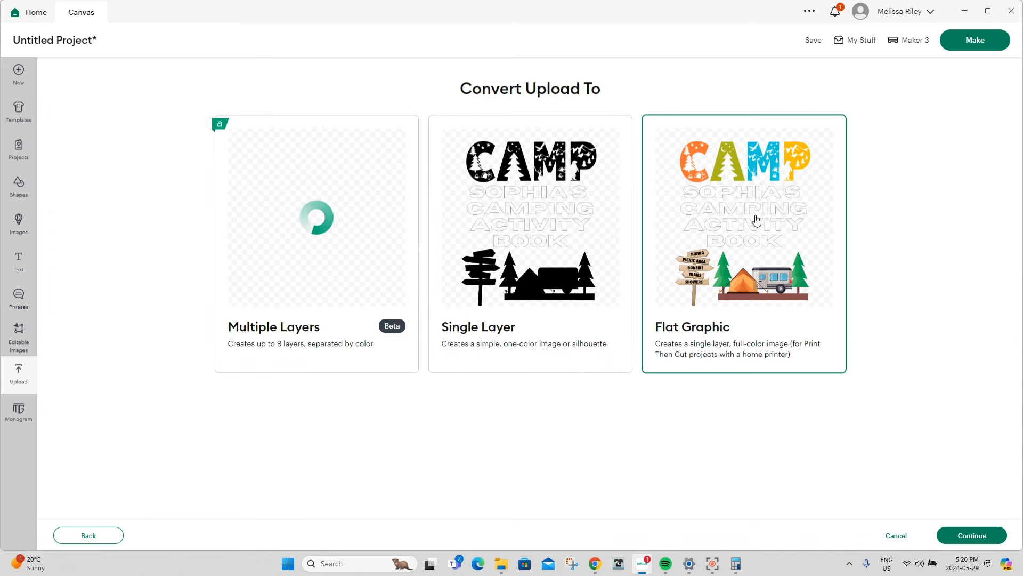
{"action": "left_click", "coordinate": [969, 532]}
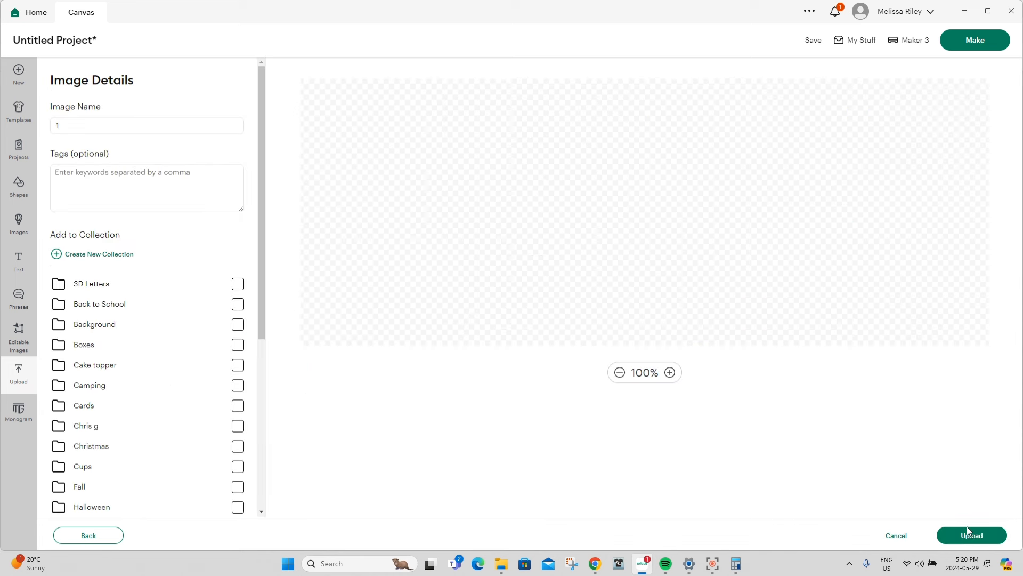
{"action": "left_click", "coordinate": [966, 541]}
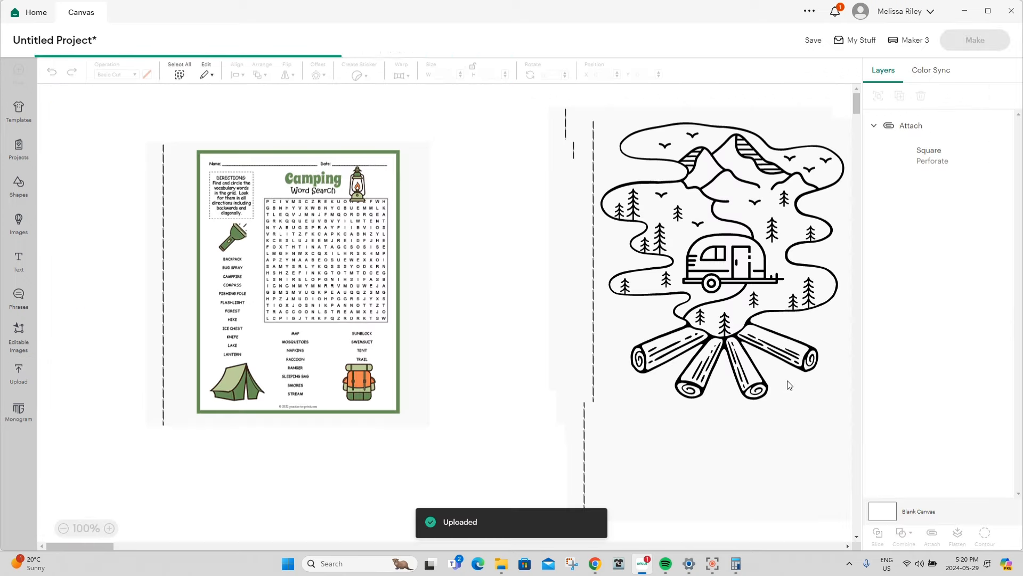
Move the word search page aside and scale the cover image to about 5.98 by 7.31 inches in the cleared canvas area.
{"action": "left_click_drag", "start_coordinate": [348, 241], "coordinate": [819, 226]}
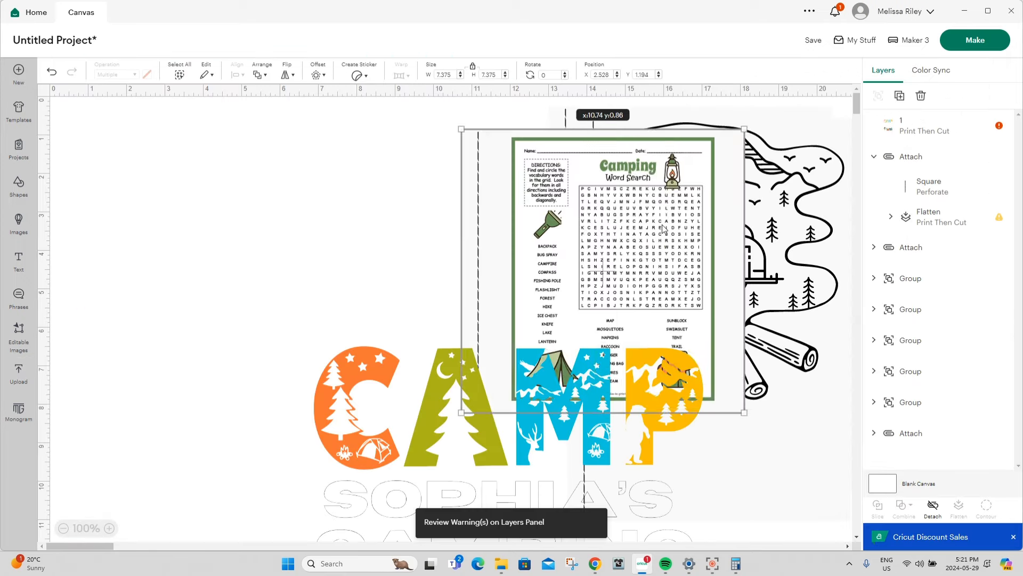
{"action": "left_click_drag", "start_coordinate": [453, 386], "coordinate": [323, 184]}
{"action": "left_click_drag", "start_coordinate": [559, 132], "coordinate": [385, 347]}
{"action": "left_click_drag", "start_coordinate": [293, 405], "coordinate": [376, 242]}
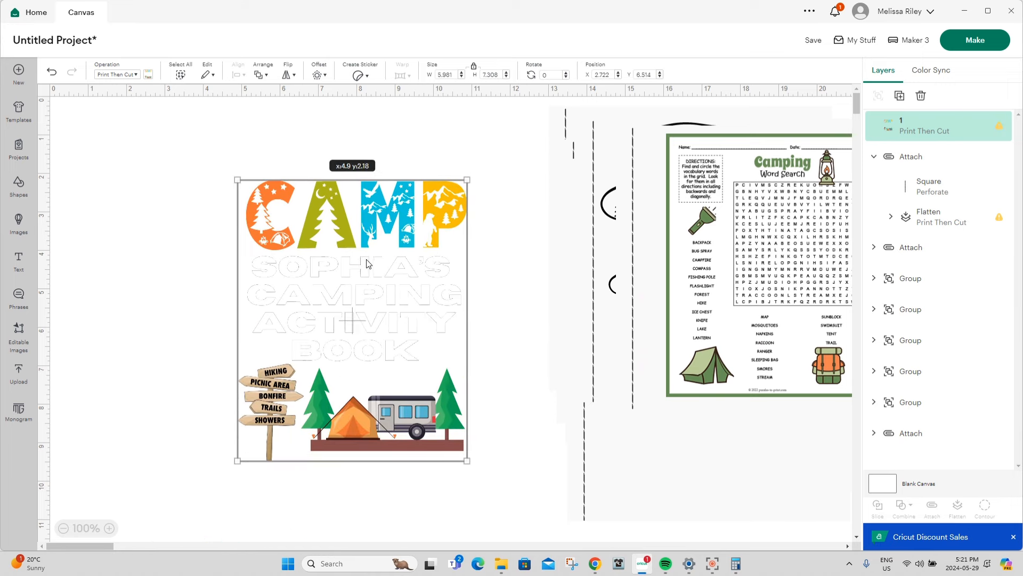
Place a blank perforated page group in the clear area and position the cover image over it, beside the perforation line.
{"action": "left_click_drag", "start_coordinate": [630, 456], "coordinate": [155, 370]}
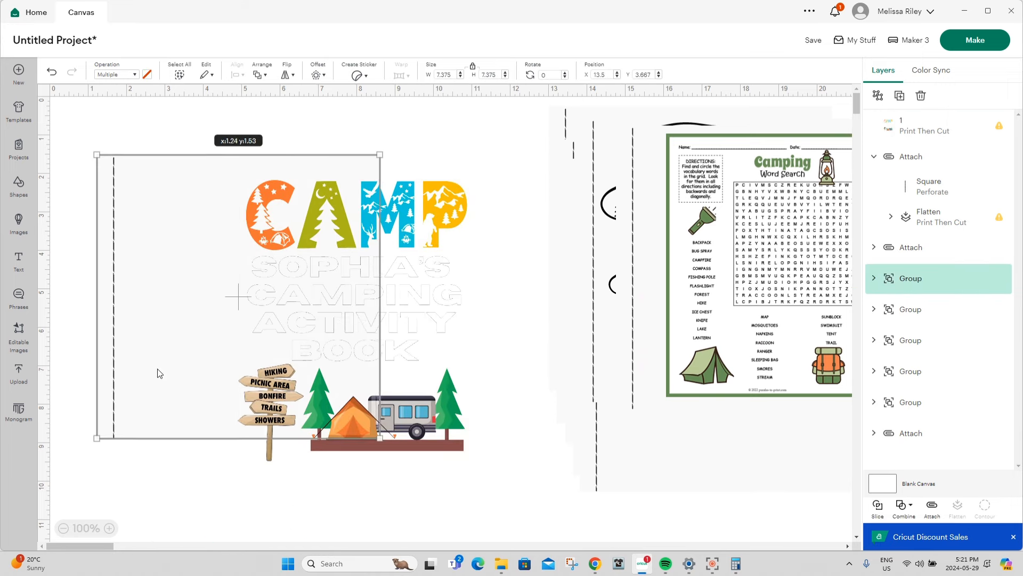
{"action": "left_click_drag", "start_coordinate": [403, 287], "coordinate": [290, 258]}
{"action": "left_click", "coordinate": [462, 274]}
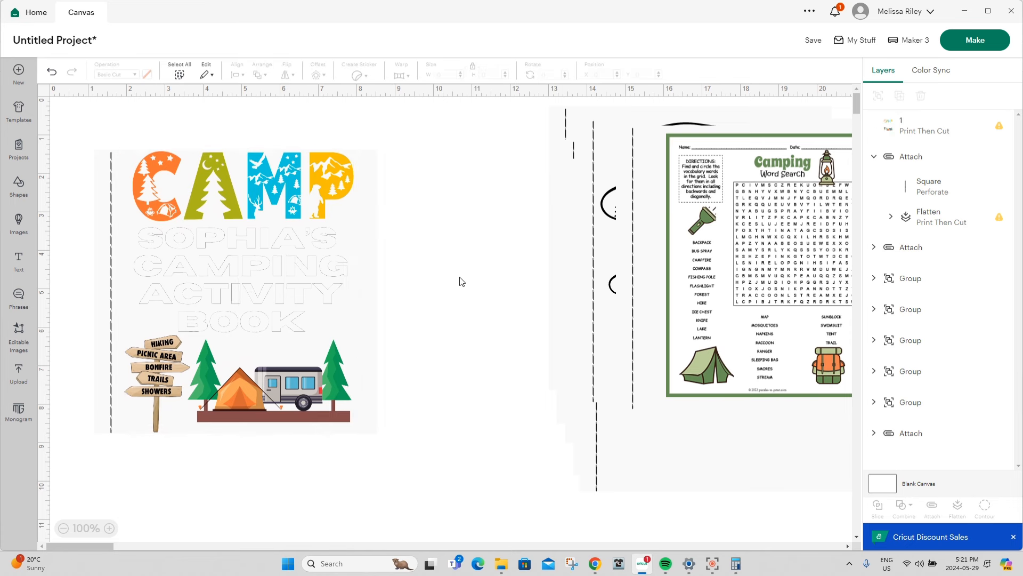
Show the canvas grid and flatten the cover image with the ungrouped page's Print Then Cut square.
{"action": "left_click", "coordinate": [47, 91]}
{"action": "left_click", "coordinate": [47, 91]}
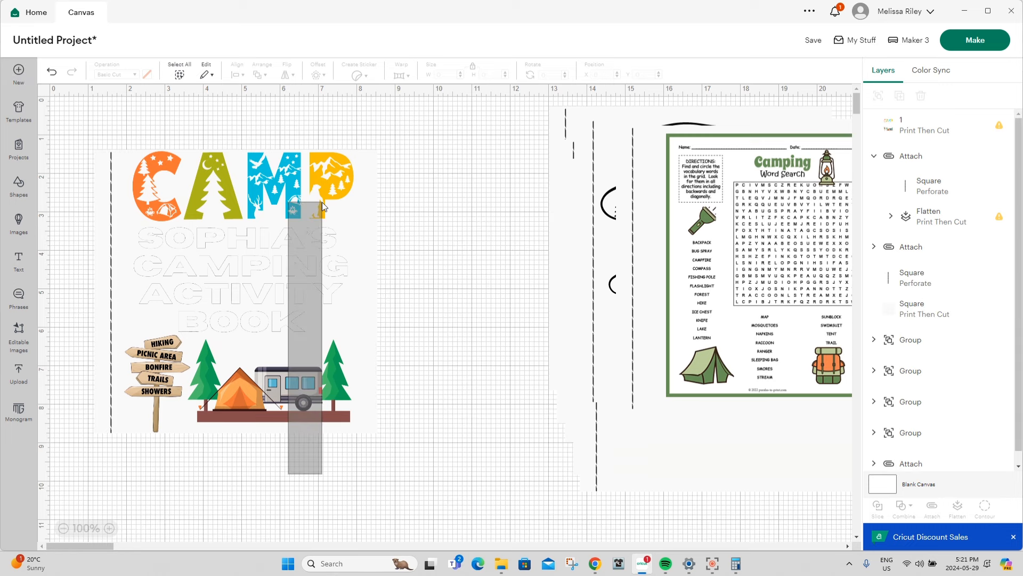
{"action": "left_click_drag", "start_coordinate": [322, 202], "coordinate": [383, 146]}
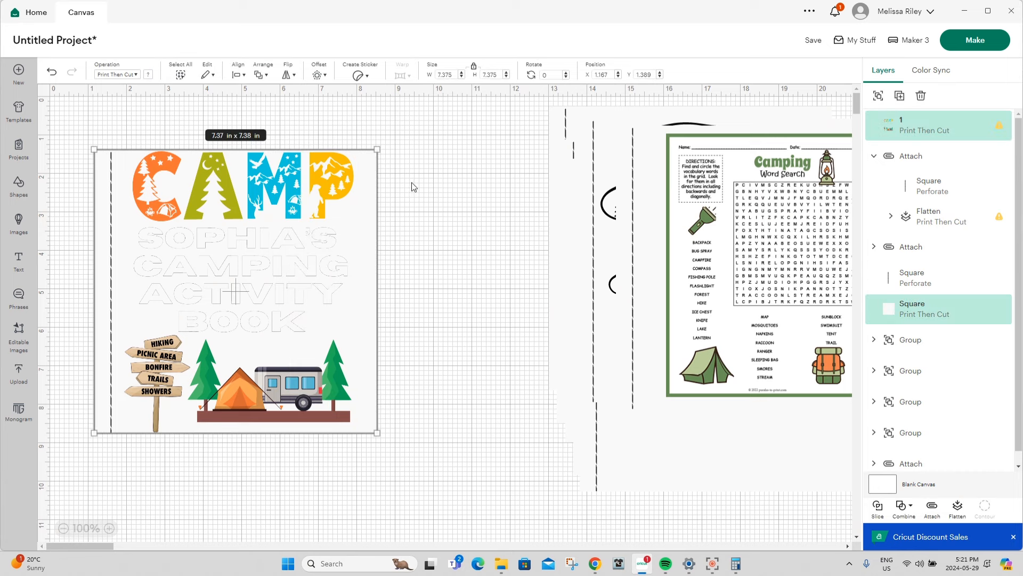
{"action": "left_click", "coordinate": [957, 507]}
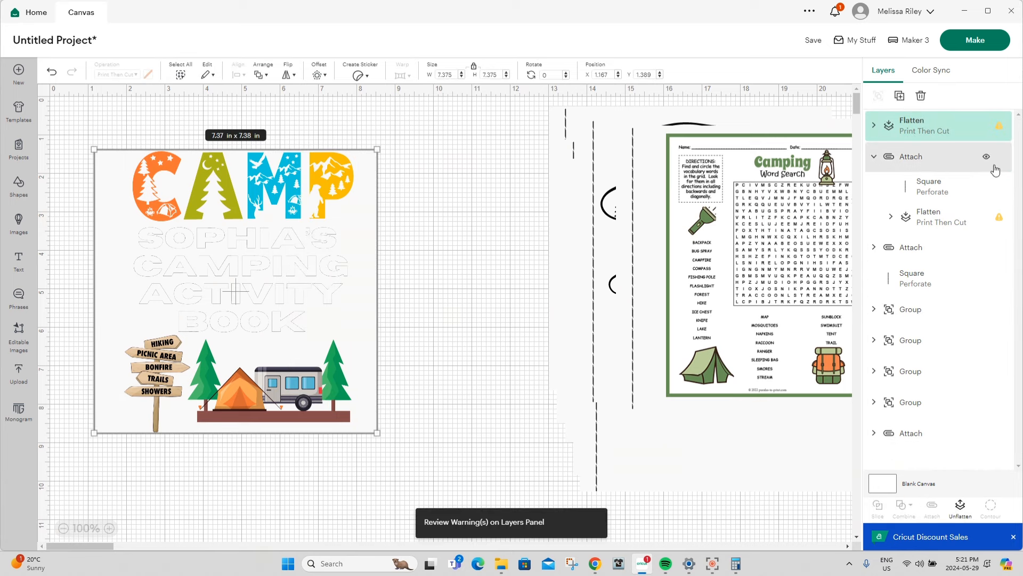
Bring the cover page's perforation line to the front.
{"action": "left_click", "coordinate": [900, 277]}
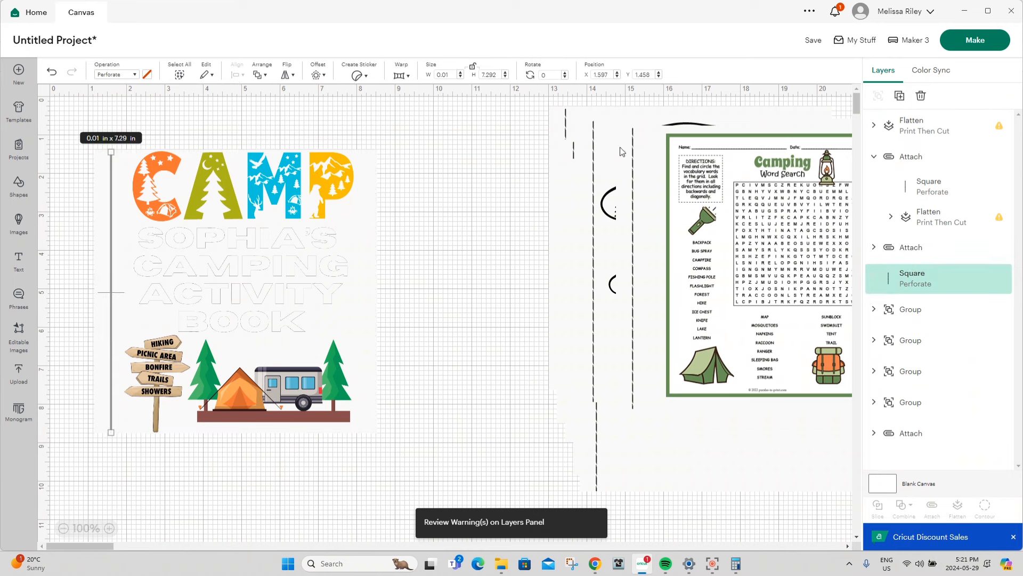
{"action": "left_click", "coordinate": [267, 79]}
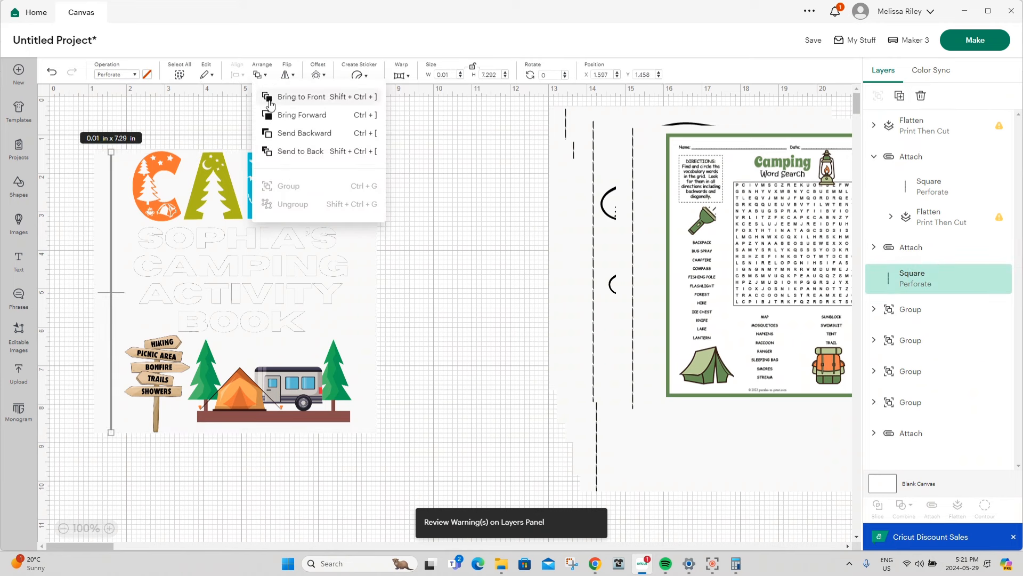
{"action": "left_click", "coordinate": [272, 99]}
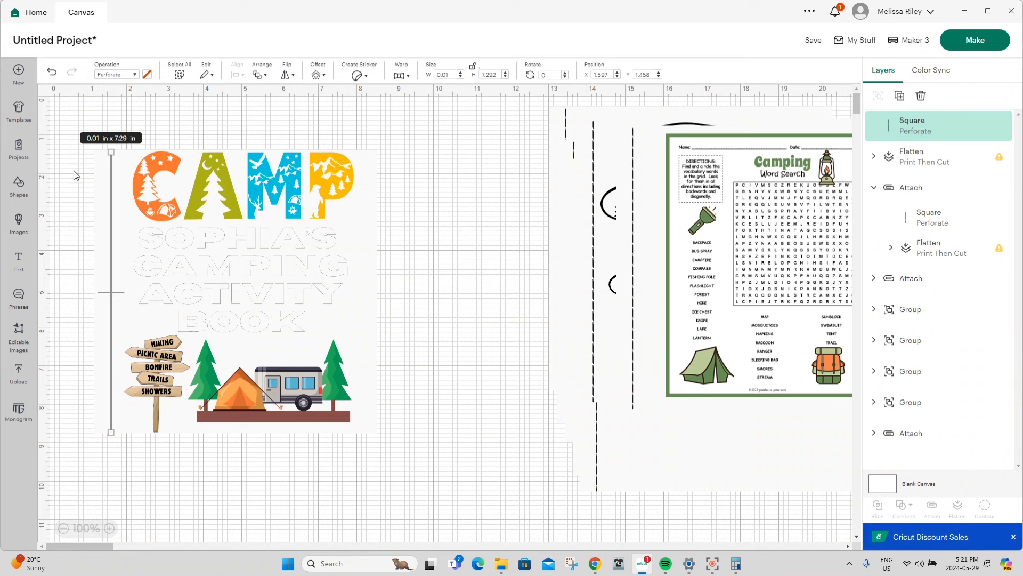
{"action": "left_click", "coordinate": [78, 124]}
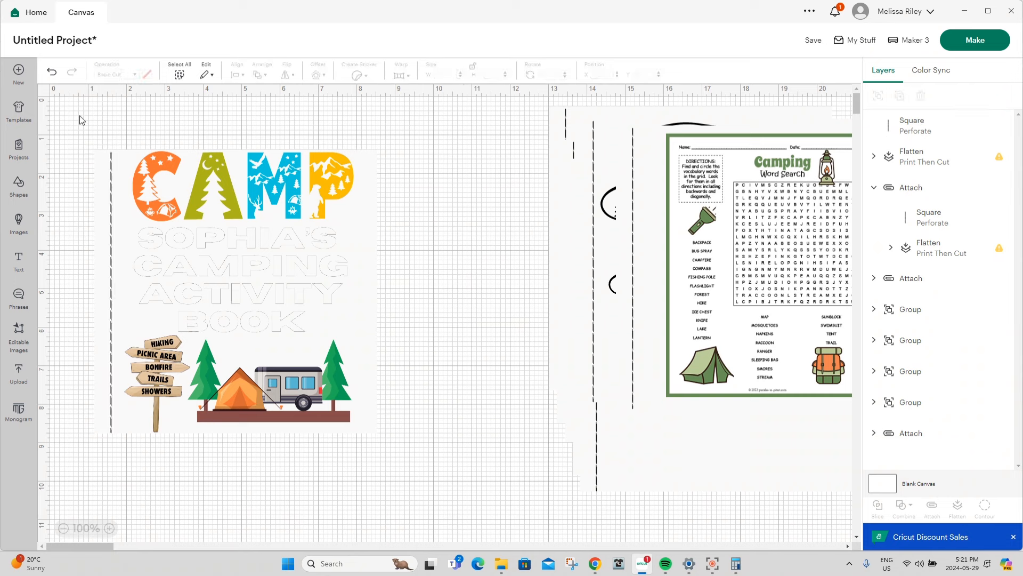
Enclose the whole cover page in a selection box to select its perforation line and flattened image, and clear the selection.
{"action": "left_click_drag", "start_coordinate": [79, 115], "coordinate": [407, 449]}
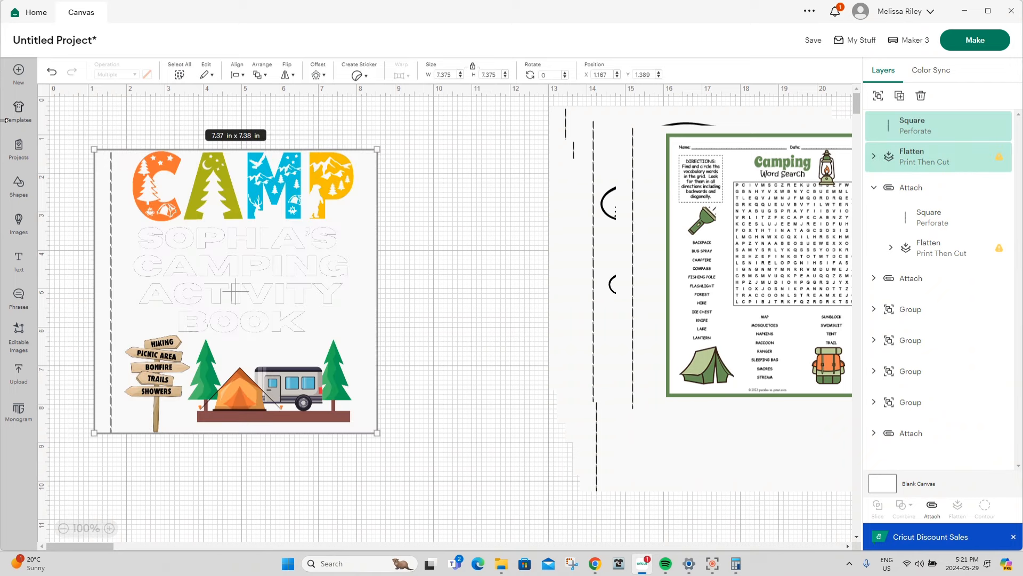
{"action": "left_click", "coordinate": [72, 153]}
{"action": "left_click_drag", "start_coordinate": [68, 135], "coordinate": [437, 459]}
{"action": "left_click", "coordinate": [372, 477]}
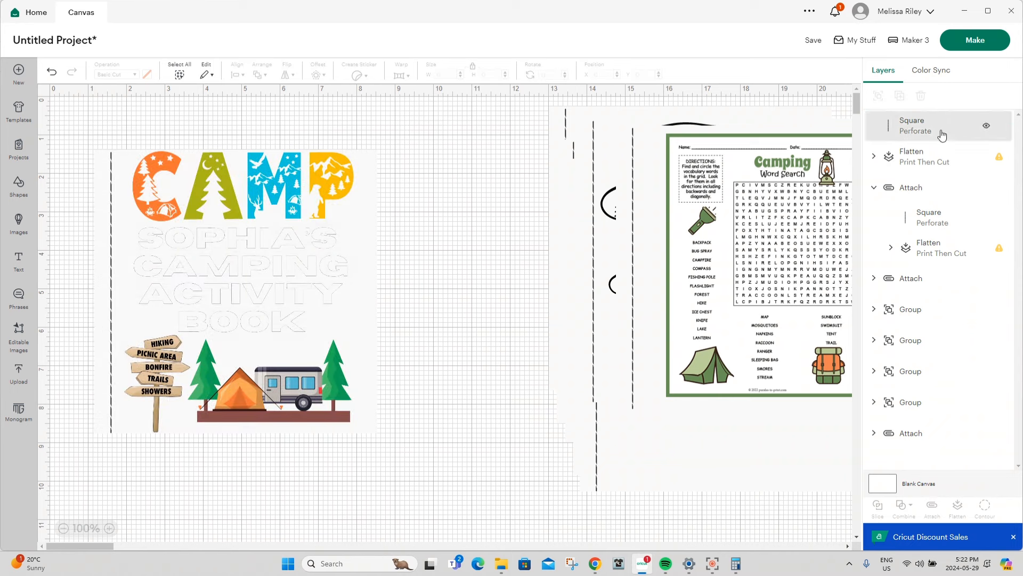
Select the cover's Perforate square and Flatten layers together in the layer list, and collapse the Attach group beneath them.
{"action": "left_click", "coordinate": [940, 135]}
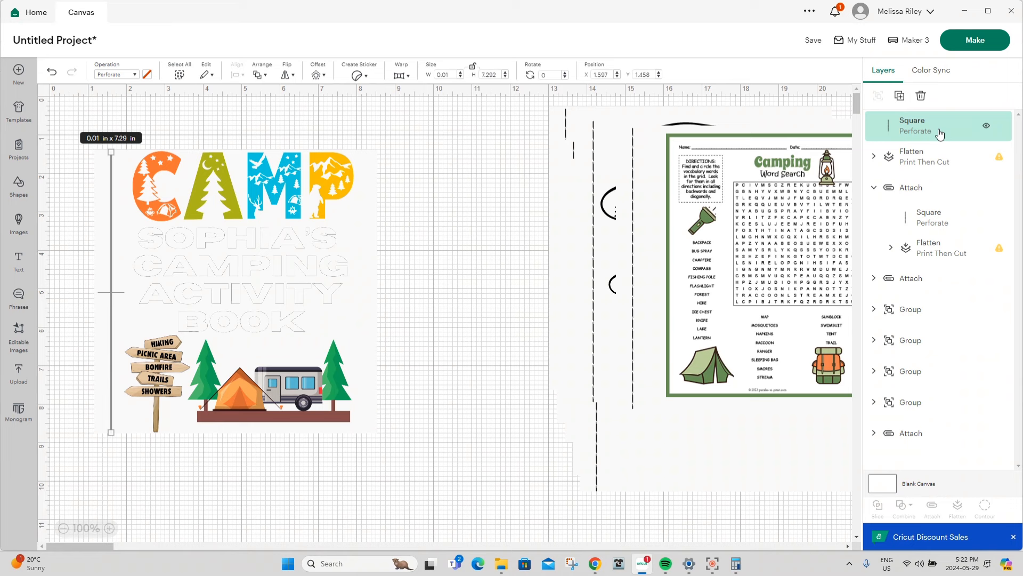
{"action": "left_click", "coordinate": [912, 162], "text": "shift"}
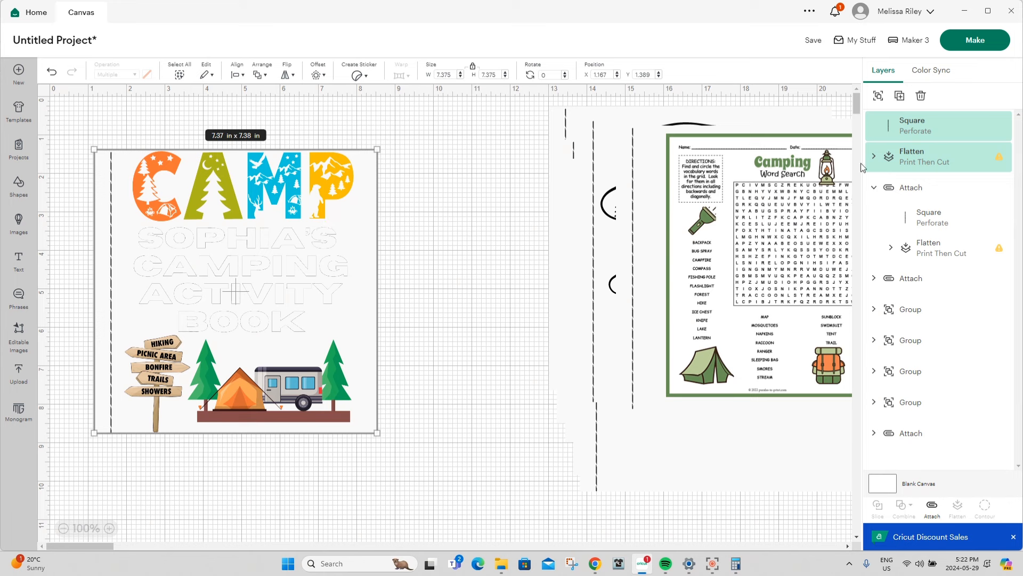
{"action": "left_click", "coordinate": [873, 189]}
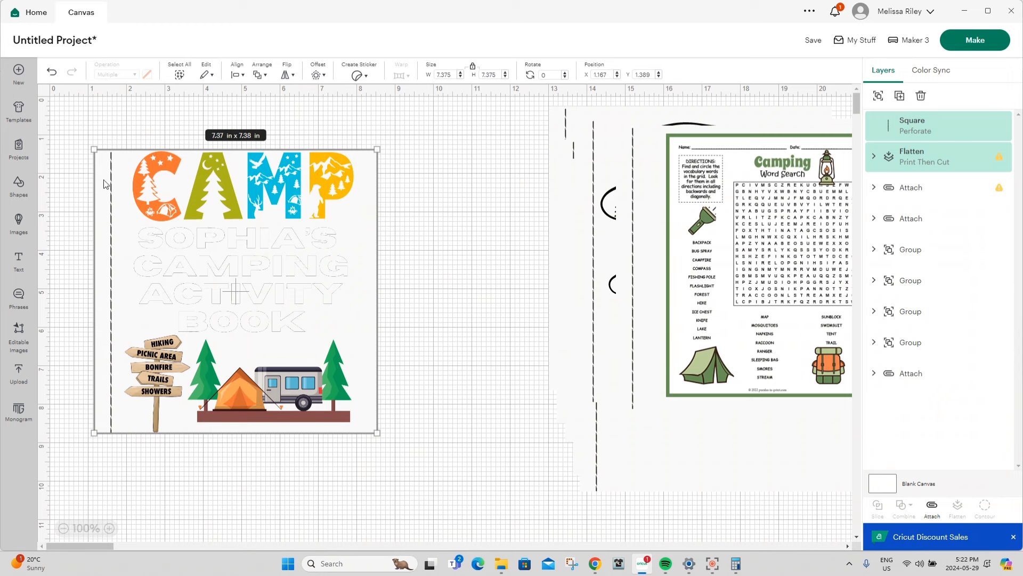
Select the flattened cover and its perforation line together directly on the canvas, and deselect them.
{"action": "left_click", "coordinate": [463, 242]}
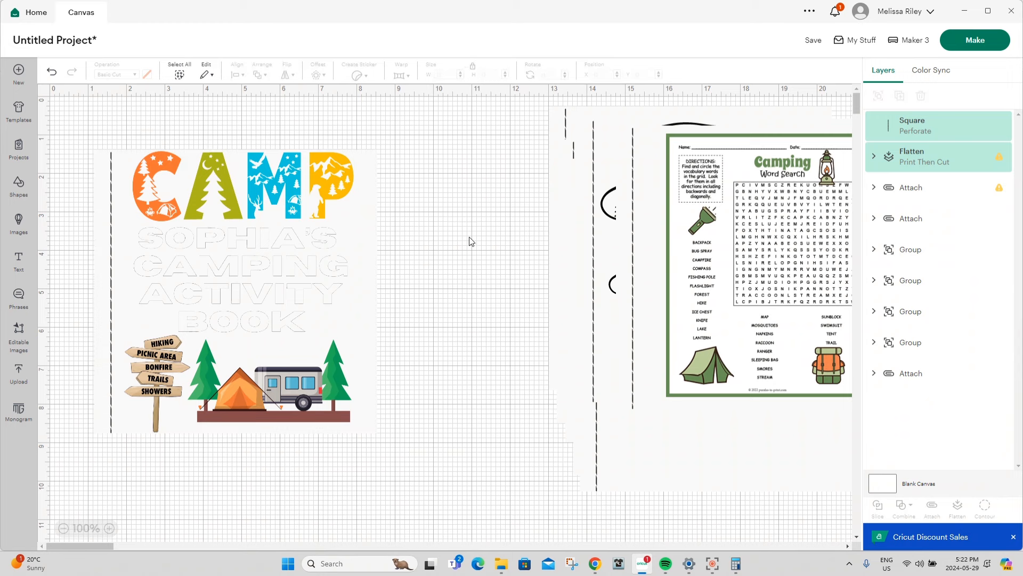
{"action": "left_click", "coordinate": [173, 172]}
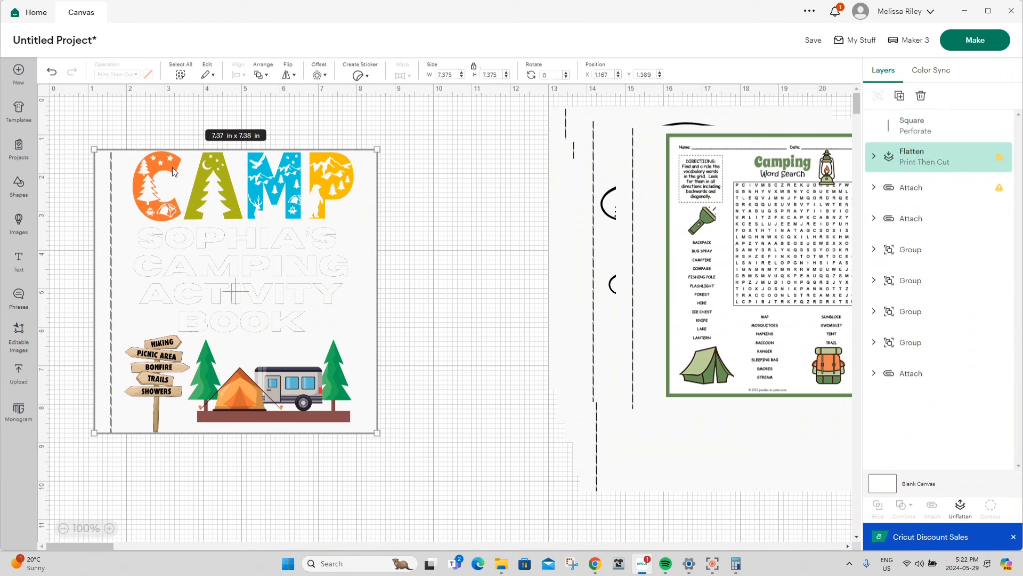
{"action": "left_click", "coordinate": [111, 189], "text": "shift"}
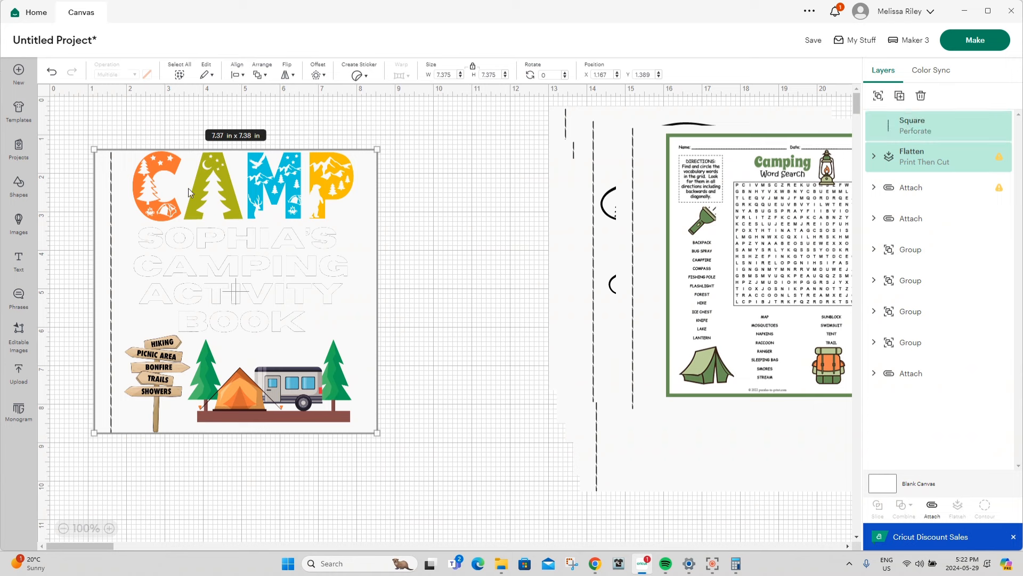
{"action": "left_click", "coordinate": [429, 185]}
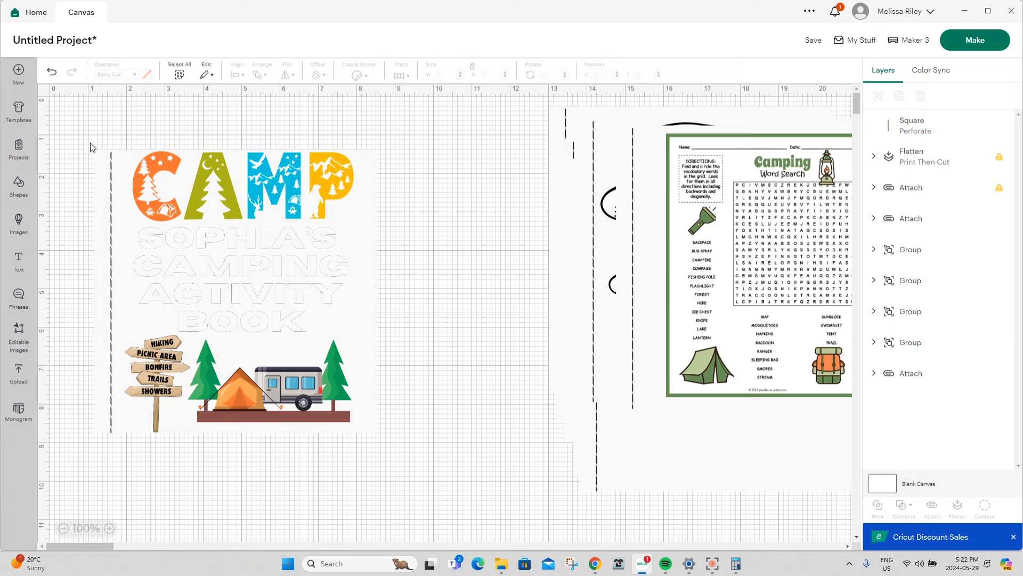
Attach the cover's perforation line to its flattened image and move the cover page to the canvas's upper-left corner.
{"action": "left_click_drag", "start_coordinate": [80, 141], "coordinate": [455, 234]}
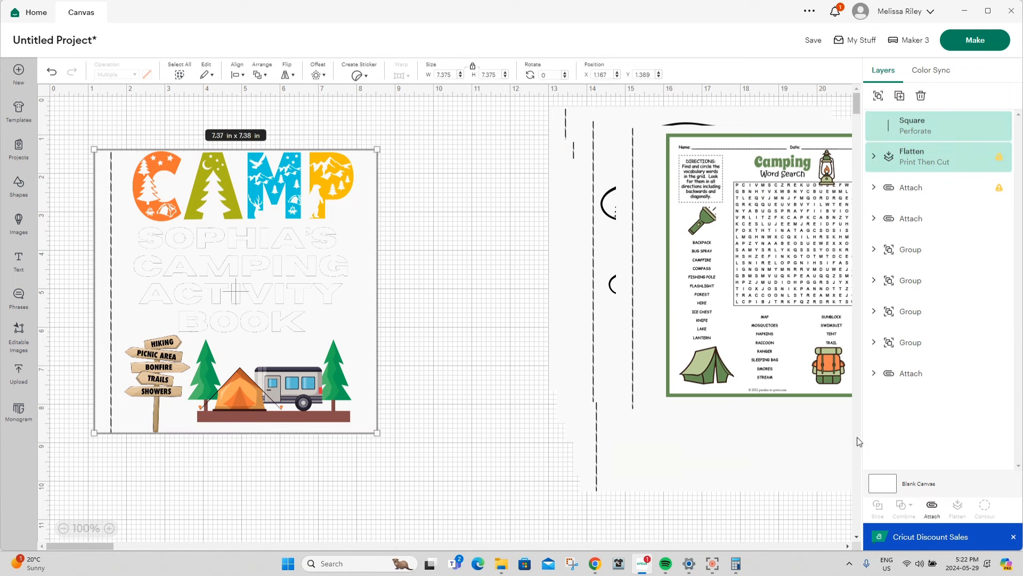
{"action": "left_click", "coordinate": [934, 507]}
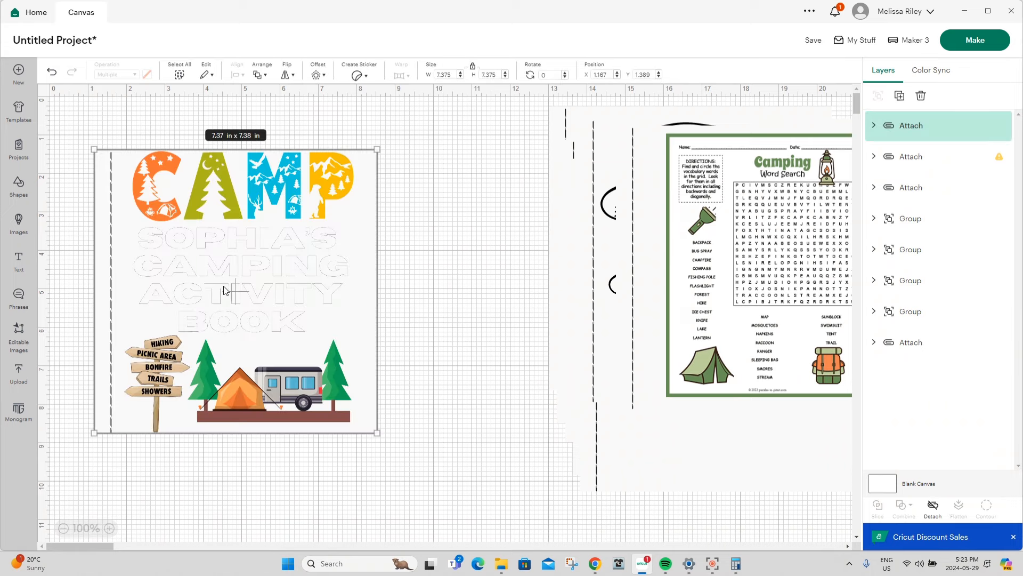
{"action": "left_click_drag", "start_coordinate": [224, 291], "coordinate": [212, 267]}
{"action": "left_click", "coordinate": [64, 528]}
{"action": "left_click", "coordinate": [63, 528]}
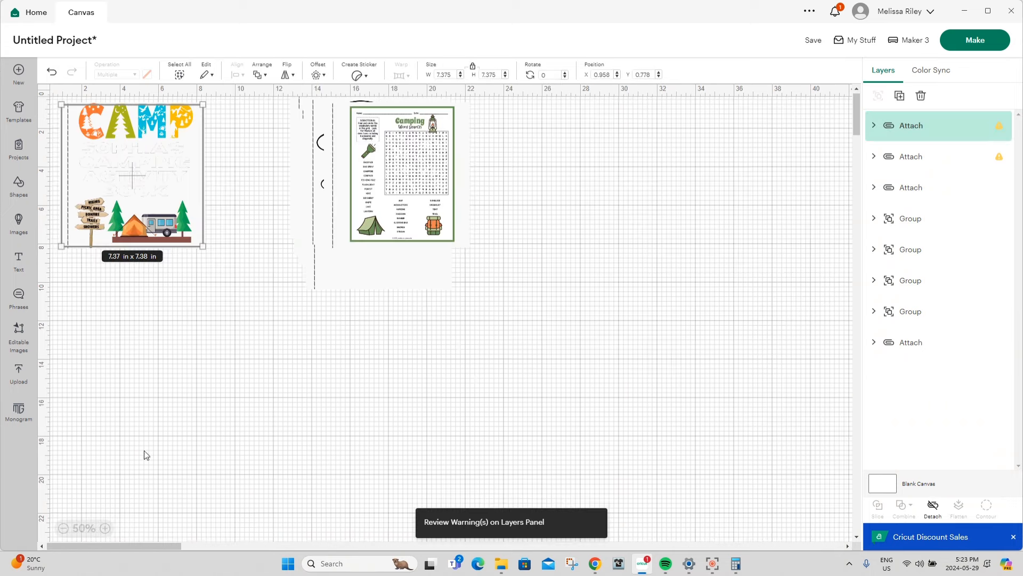
{"action": "left_click", "coordinate": [105, 528]}
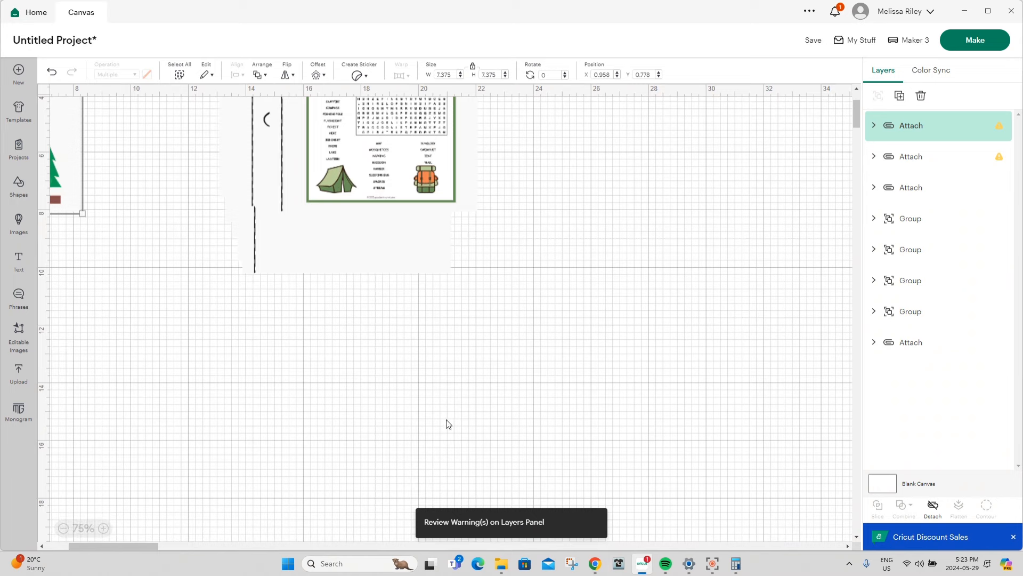
{"action": "left_click_drag", "start_coordinate": [139, 548], "coordinate": [113, 543]}
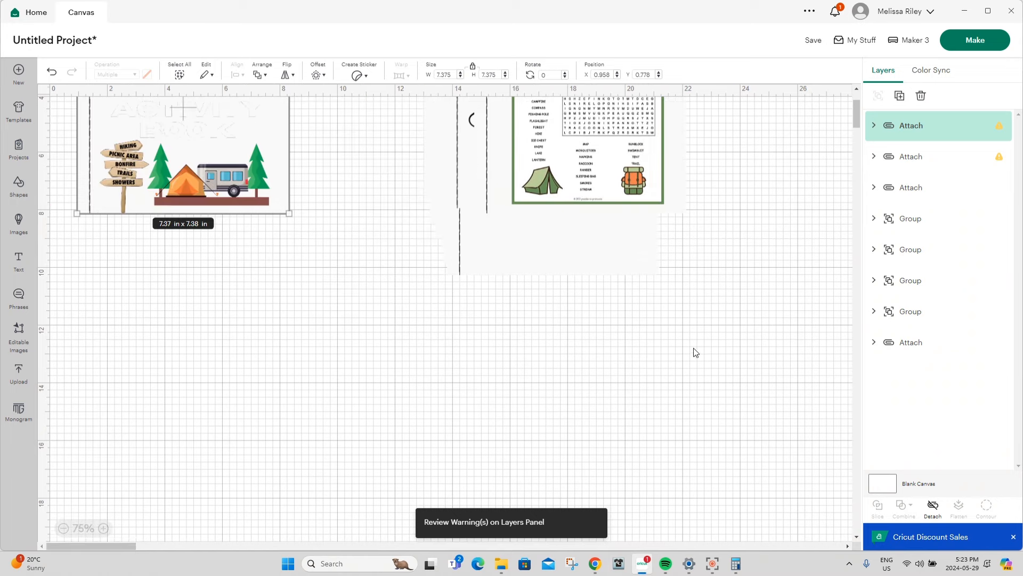
{"action": "scroll", "coordinate": [689, 347], "scroll_direction": "up", "scroll_amount": 3}
{"action": "mouse_move", "coordinate": [174, 222]}
{"action": "left_mouse_down"}
{"action": "mouse_move", "coordinate": [176, 234]}
{"action": "mouse_move", "coordinate": [160, 207]}
{"action": "left_mouse_up"}
Arrange the cover, campfire, word search and adventure pages in a two-by-two grid, setting the blank perforated pages aside on their right.
{"action": "left_click_drag", "start_coordinate": [531, 226], "coordinate": [126, 444]}
{"action": "left_click_drag", "start_coordinate": [576, 249], "coordinate": [413, 230]}
{"action": "left_click_drag", "start_coordinate": [590, 231], "coordinate": [761, 278]}
{"action": "left_click_drag", "start_coordinate": [616, 204], "coordinate": [748, 241]}
{"action": "left_click_drag", "start_coordinate": [555, 203], "coordinate": [689, 246]}
{"action": "left_click_drag", "start_coordinate": [534, 191], "coordinate": [676, 228]}
{"action": "left_click_drag", "start_coordinate": [526, 154], "coordinate": [385, 375]}
{"action": "left_click_drag", "start_coordinate": [217, 387], "coordinate": [213, 382]}
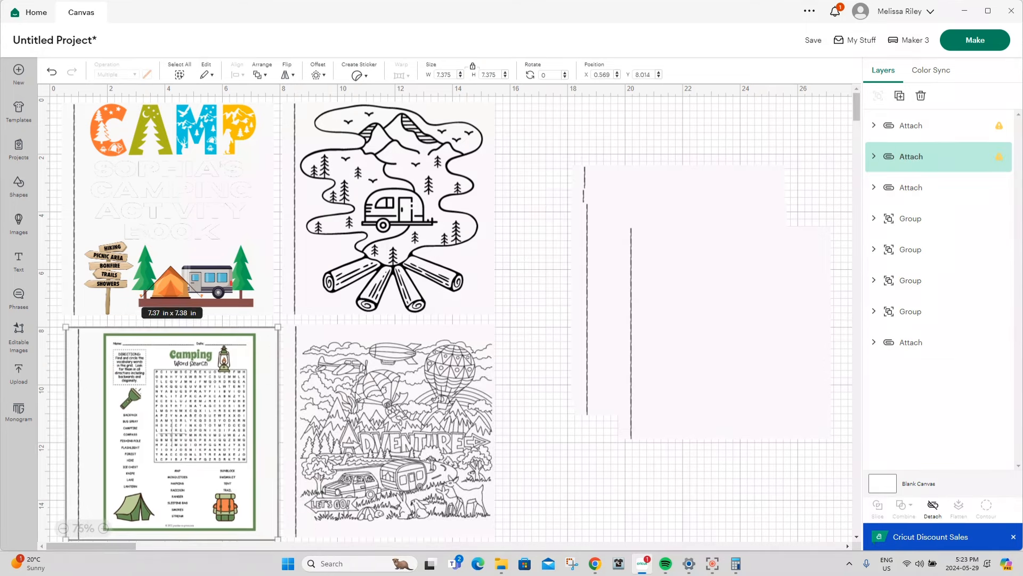
{"action": "left_click_drag", "start_coordinate": [379, 395], "coordinate": [379, 391]}
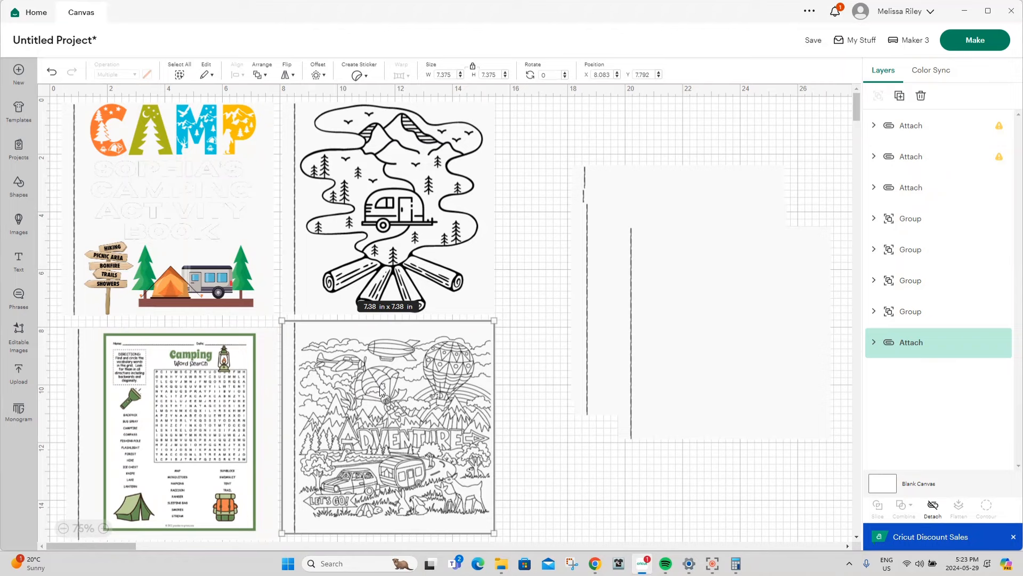
Start a new image upload and choose 2.png from the Camp Activity books folder.
{"action": "left_click", "coordinate": [22, 373]}
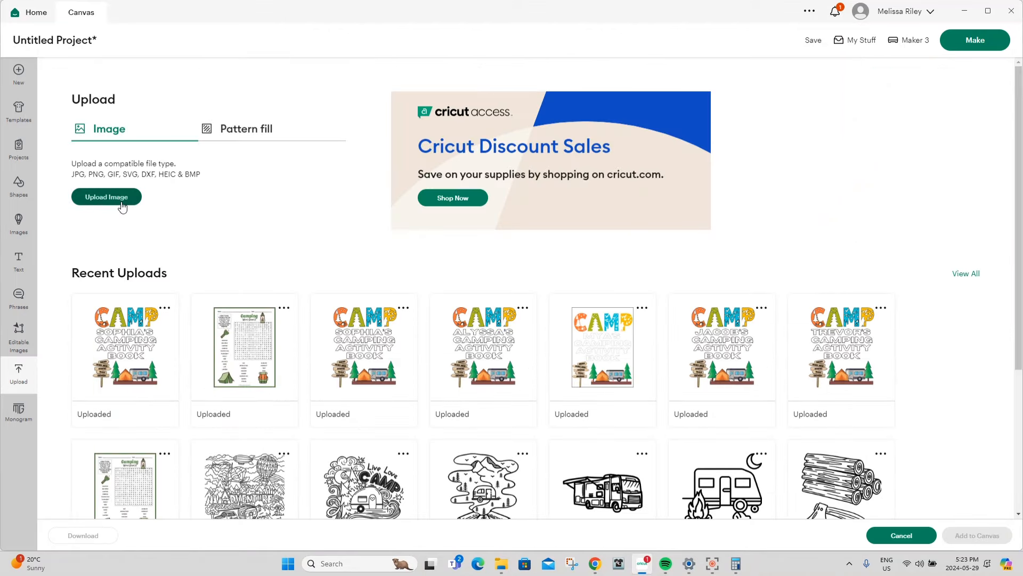
{"action": "left_click", "coordinate": [120, 200]}
{"action": "left_click", "coordinate": [536, 328]}
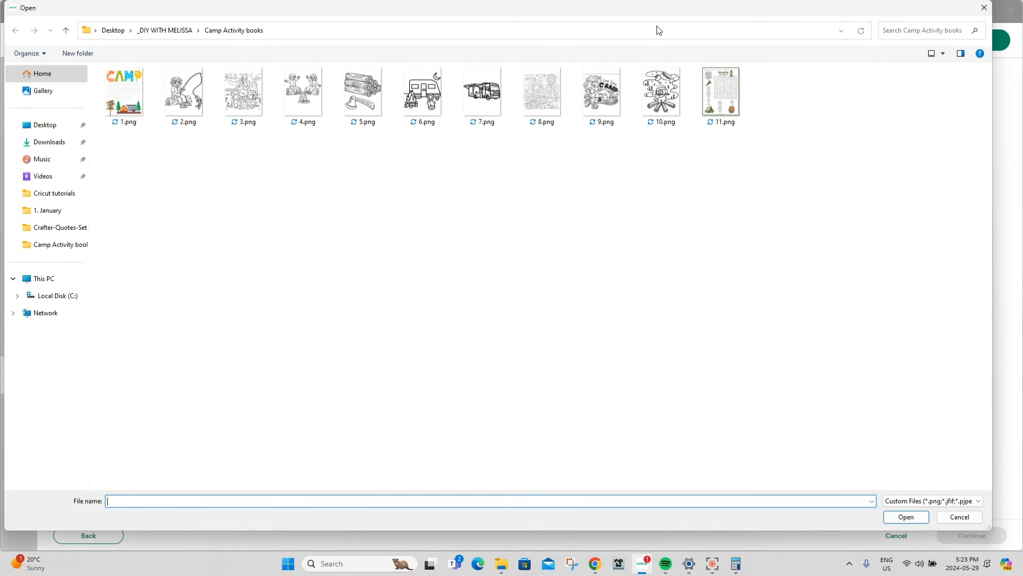
{"action": "left_click", "coordinate": [197, 98]}
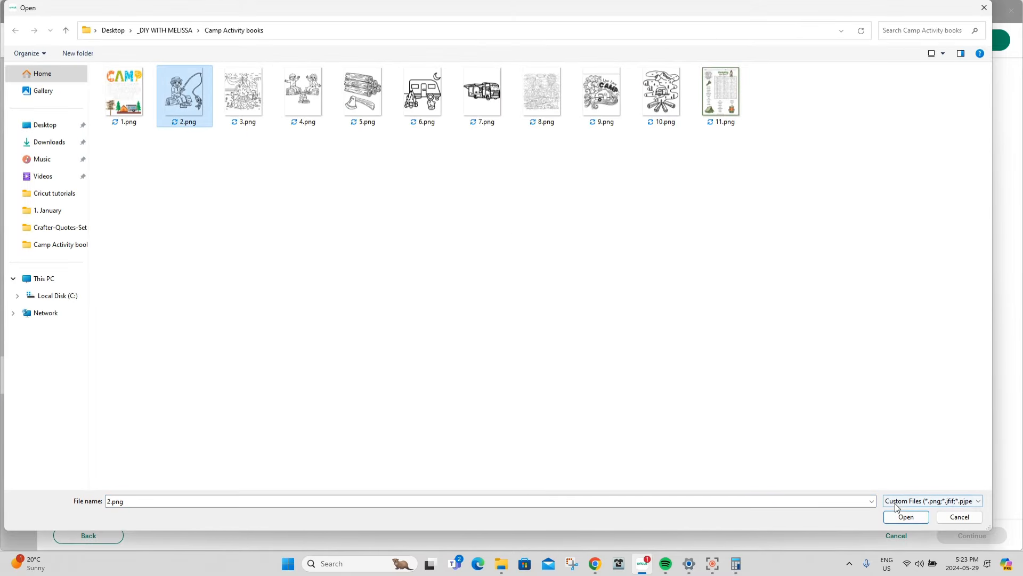
{"action": "left_click", "coordinate": [899, 518]}
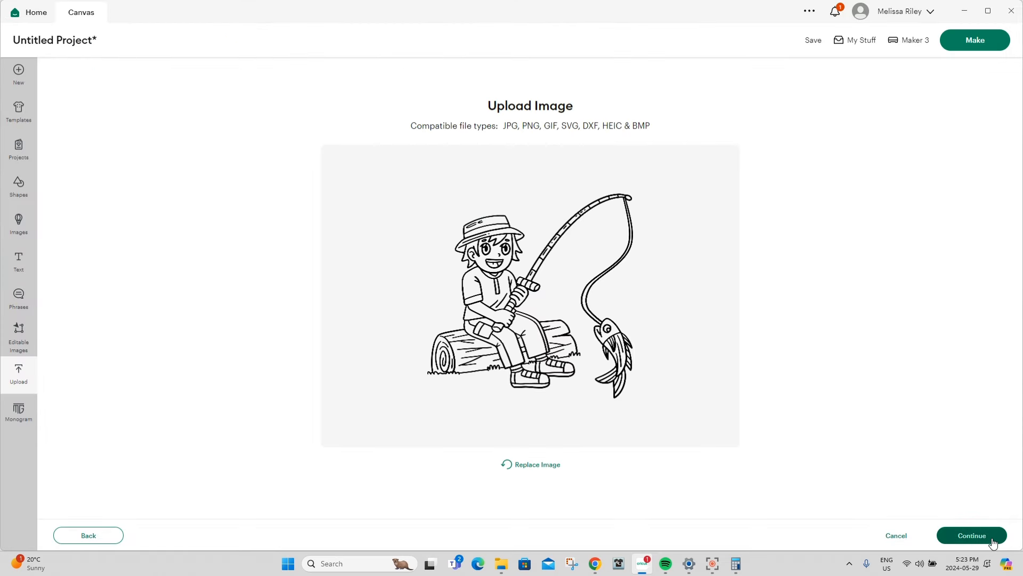
Keep the fishing image's background settings unmodified, convert it to a Flat Graphic, and upload it to the canvas.
{"action": "left_click", "coordinate": [992, 542]}
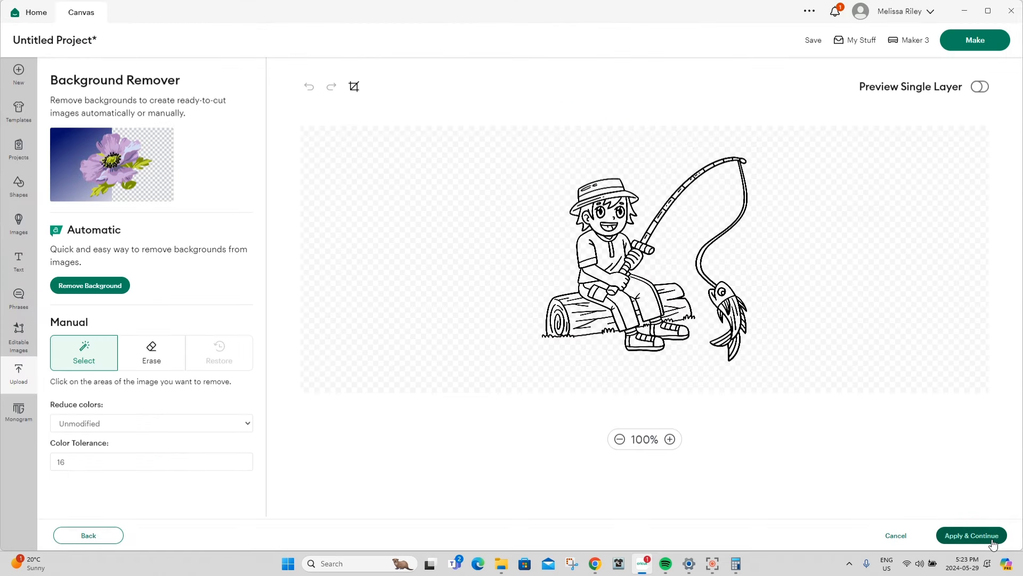
{"action": "left_click", "coordinate": [992, 542]}
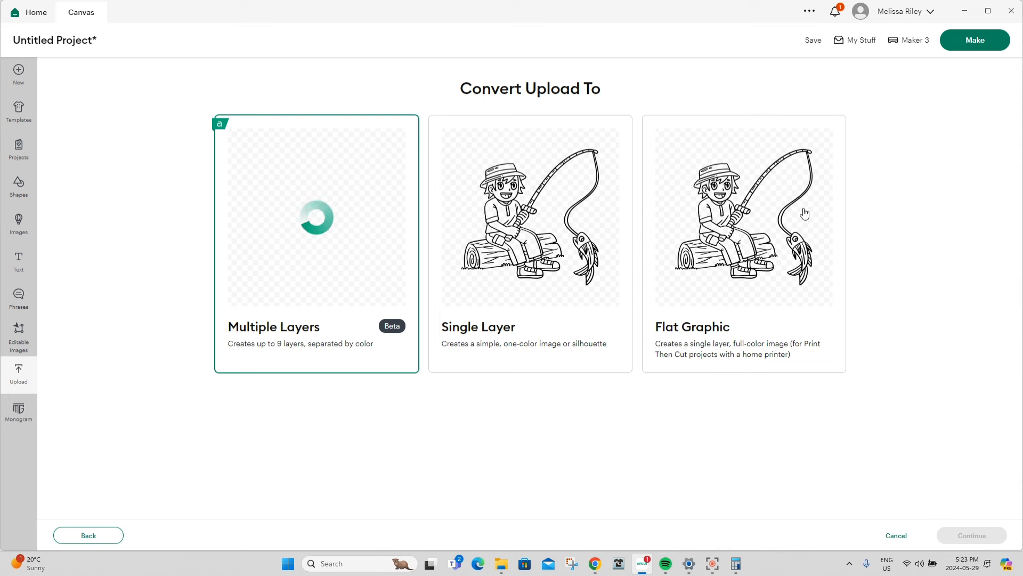
{"action": "left_click", "coordinate": [805, 213]}
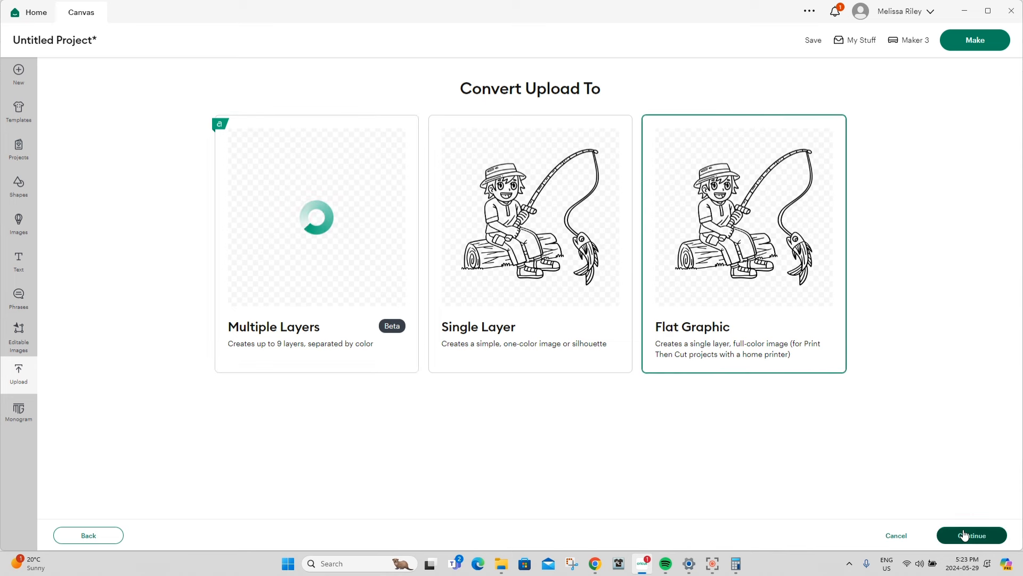
{"action": "left_click", "coordinate": [965, 535]}
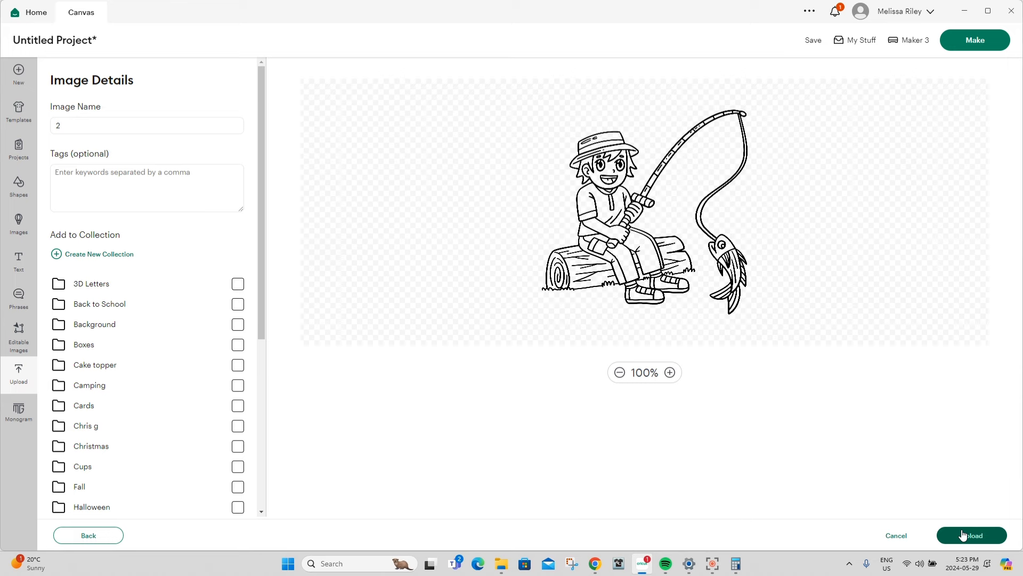
{"action": "left_click", "coordinate": [964, 535]}
{"action": "left_click", "coordinate": [686, 159]}
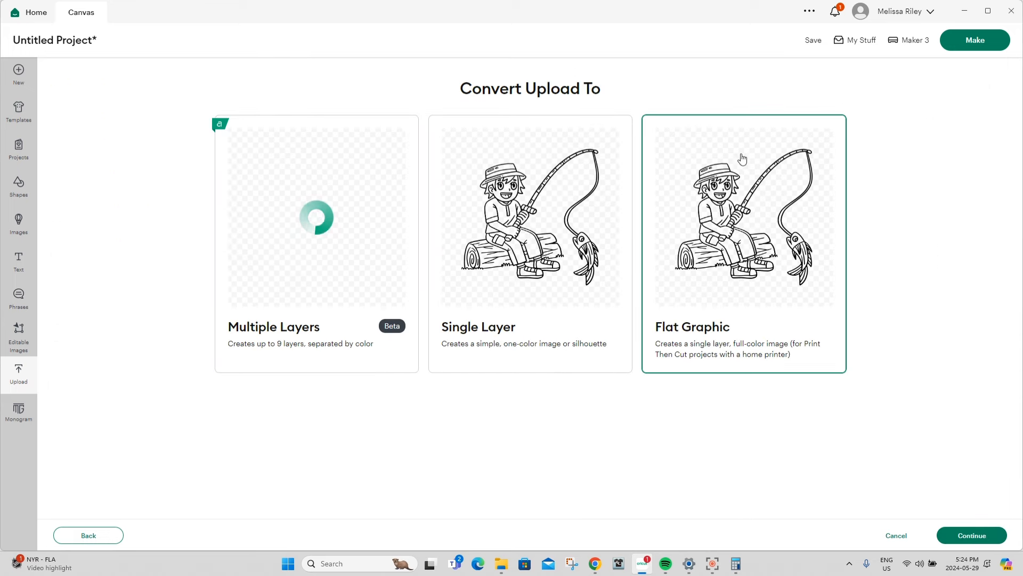
{"action": "left_click", "coordinate": [967, 535]}
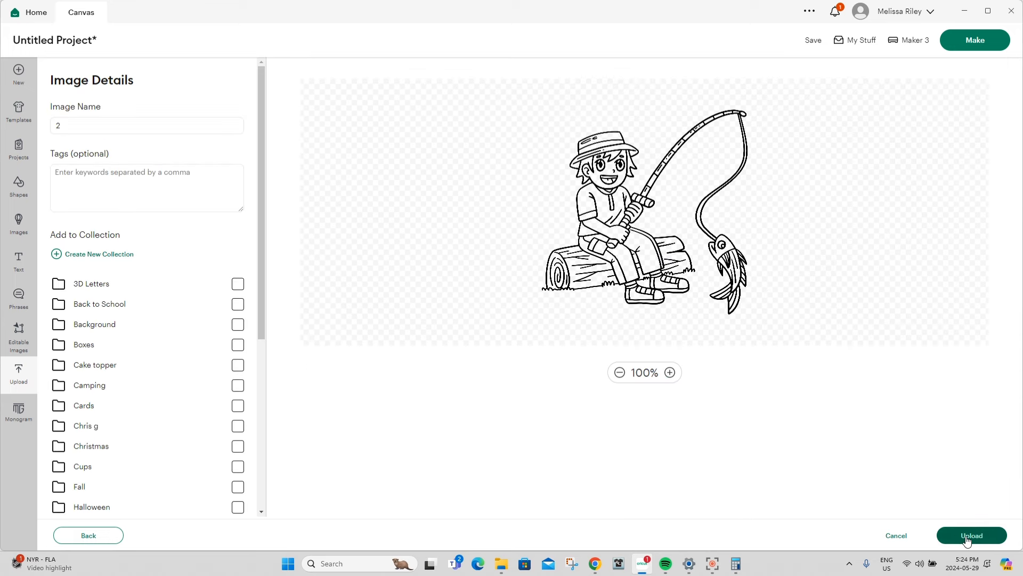
{"action": "left_click", "coordinate": [967, 535]}
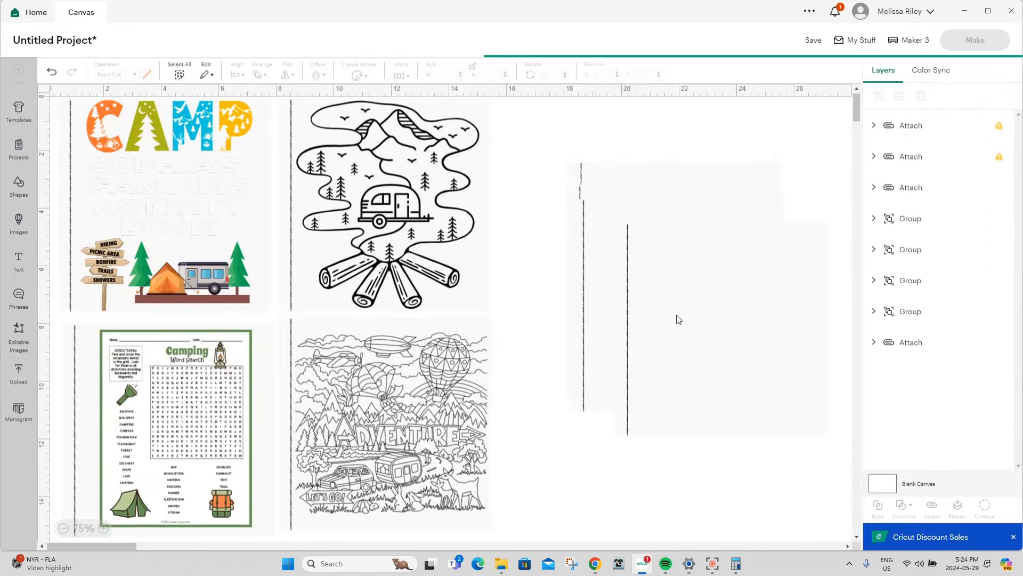
Scale the fishing image to about 6.5 in wide and position it on the blank page beside the campfire page, clear of the perforation line.
{"action": "left_click_drag", "start_coordinate": [629, 436], "coordinate": [725, 425]}
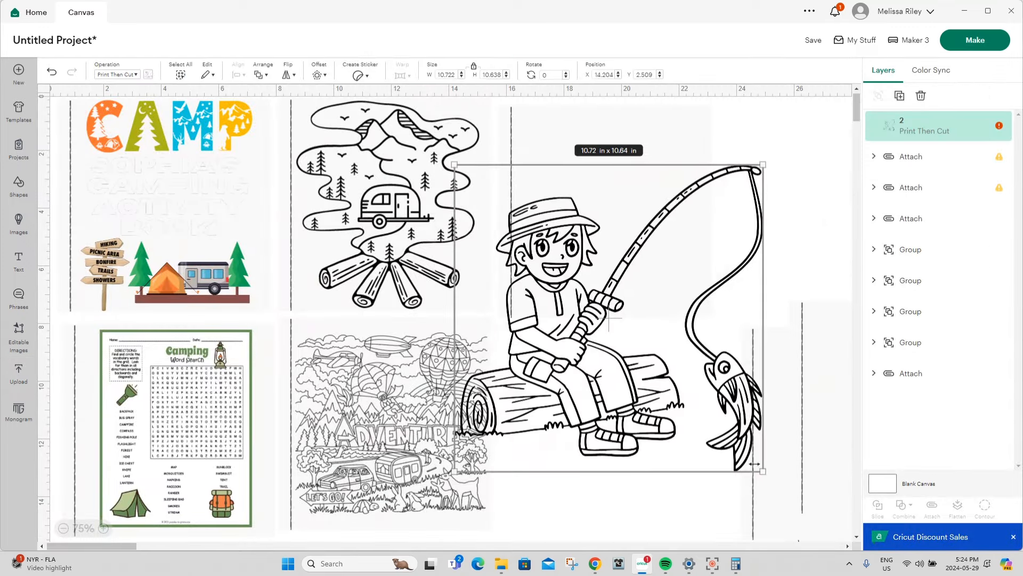
{"action": "left_click_drag", "start_coordinate": [762, 471], "coordinate": [648, 358]}
{"action": "left_click_drag", "start_coordinate": [490, 278], "coordinate": [552, 225]}
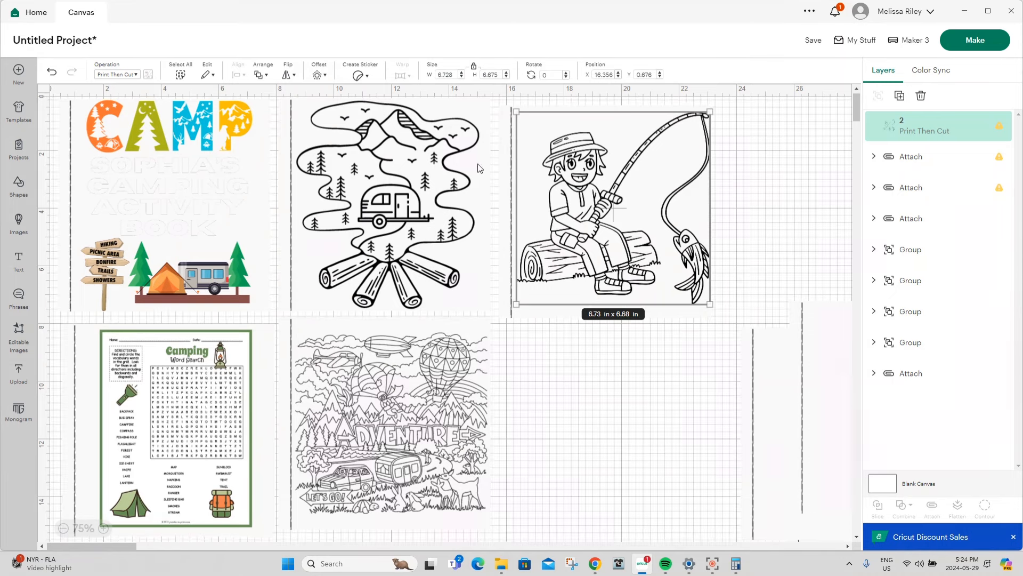
{"action": "left_click_drag", "start_coordinate": [711, 306], "coordinate": [703, 296]}
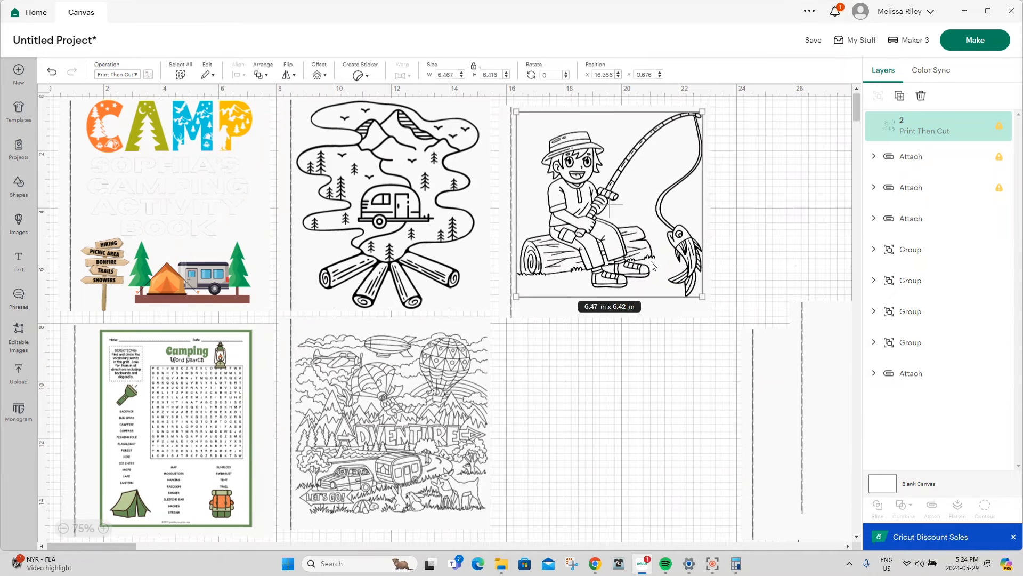
{"action": "left_click_drag", "start_coordinate": [652, 265], "coordinate": [654, 268]}
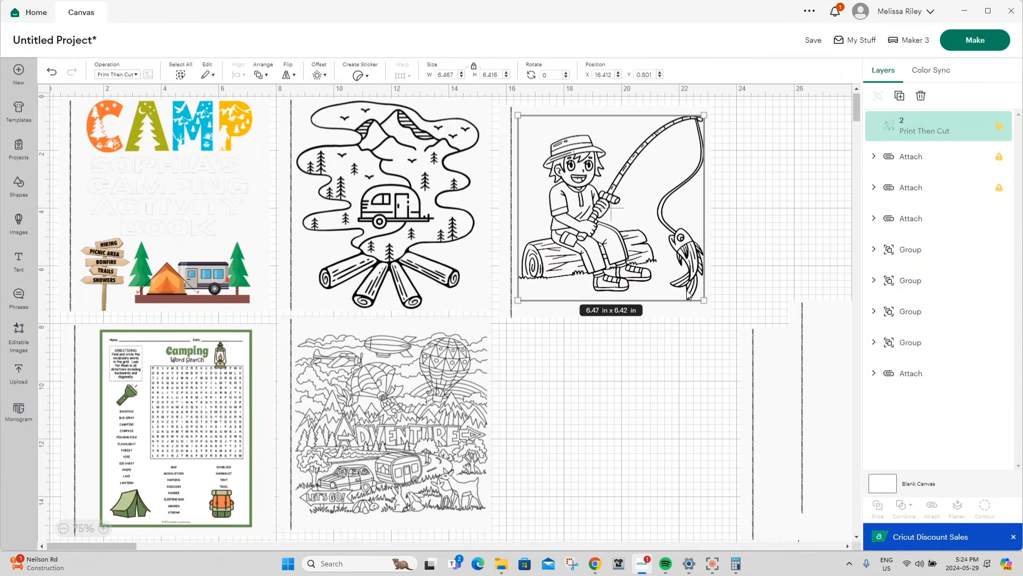
{"action": "left_click", "coordinate": [608, 435]}
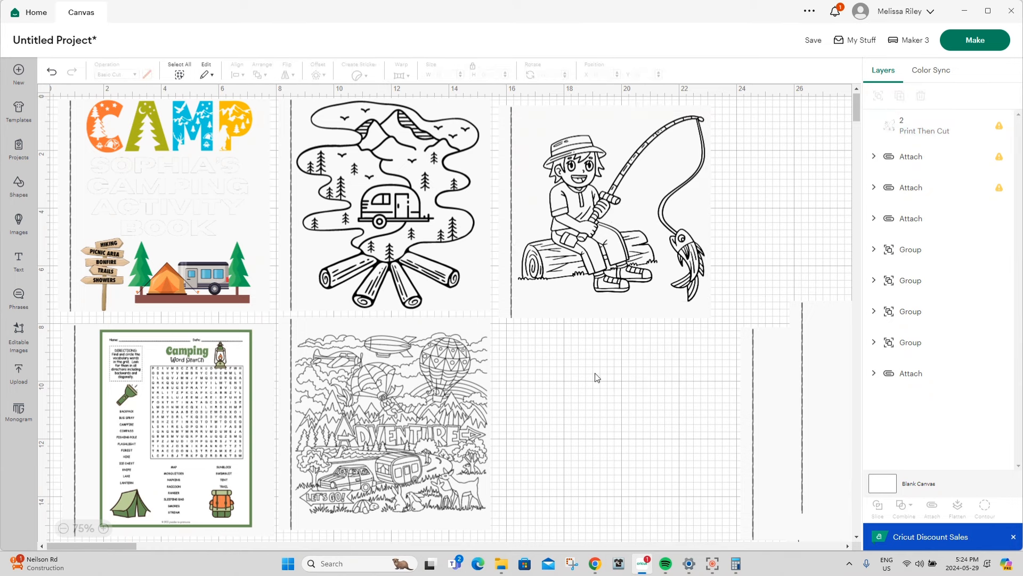
{"action": "left_click", "coordinate": [673, 184]}
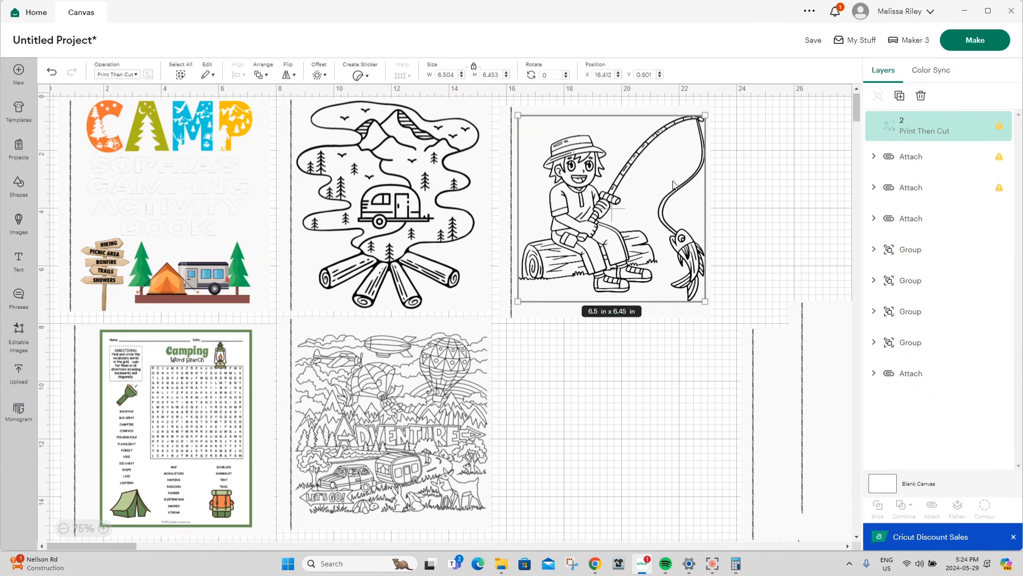
Ungroup the blank page beneath the fishing image and flatten its Print Then Cut square together with the image.
{"action": "left_click", "coordinate": [503, 159]}
{"action": "left_click", "coordinate": [879, 95]}
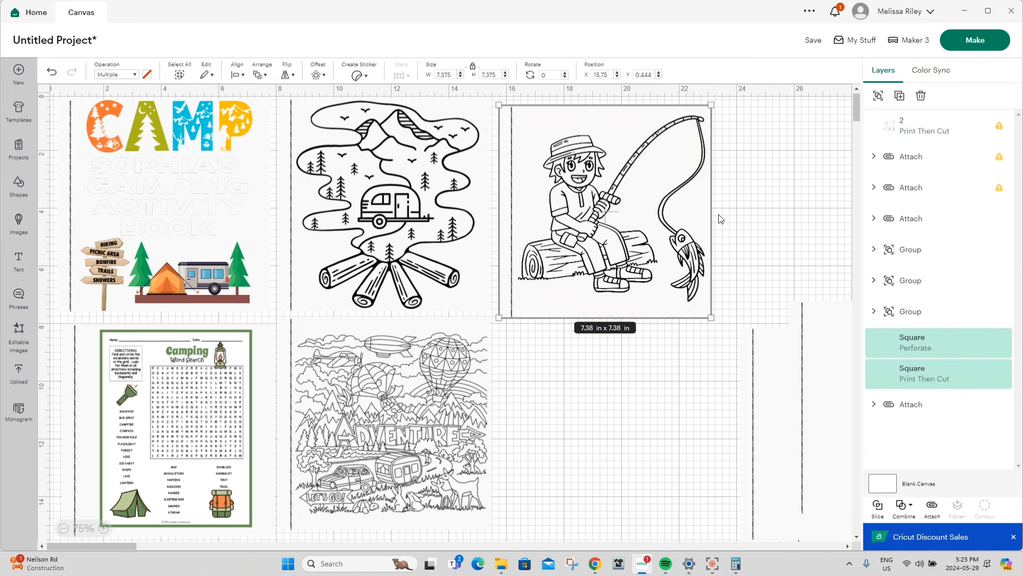
{"action": "left_click", "coordinate": [912, 379]}
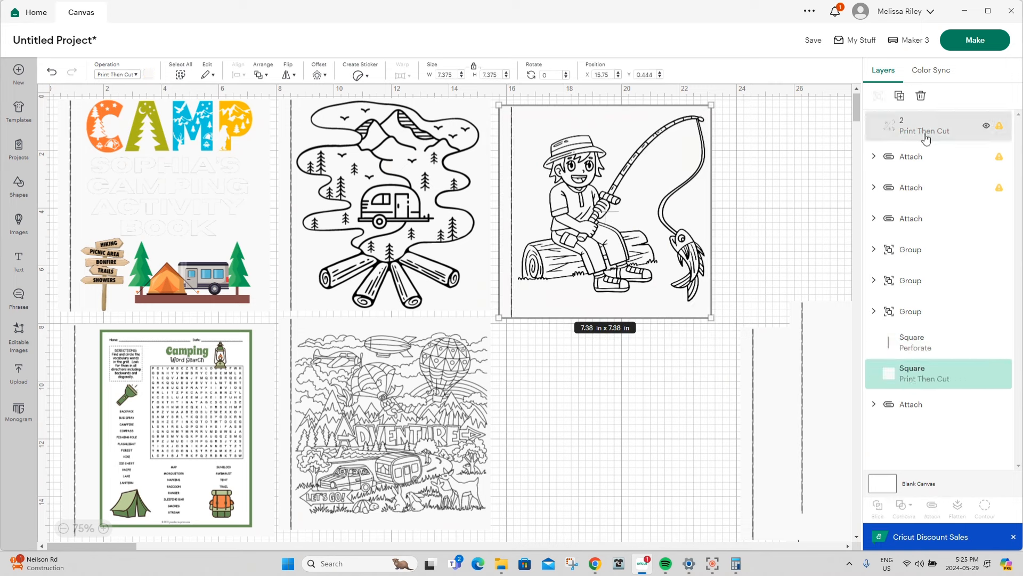
{"action": "left_click", "coordinate": [926, 138], "text": "shift"}
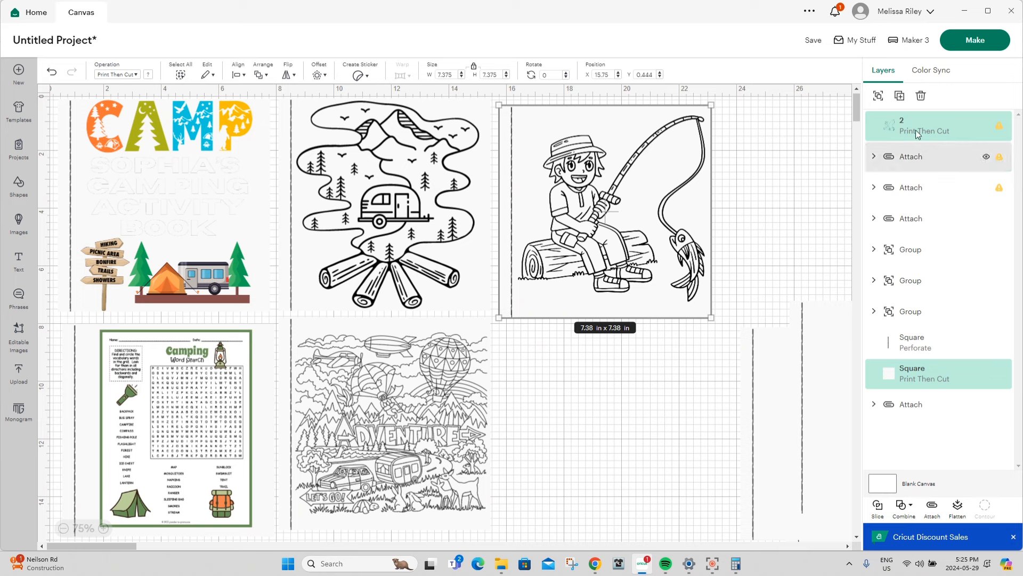
{"action": "left_click", "coordinate": [957, 507]}
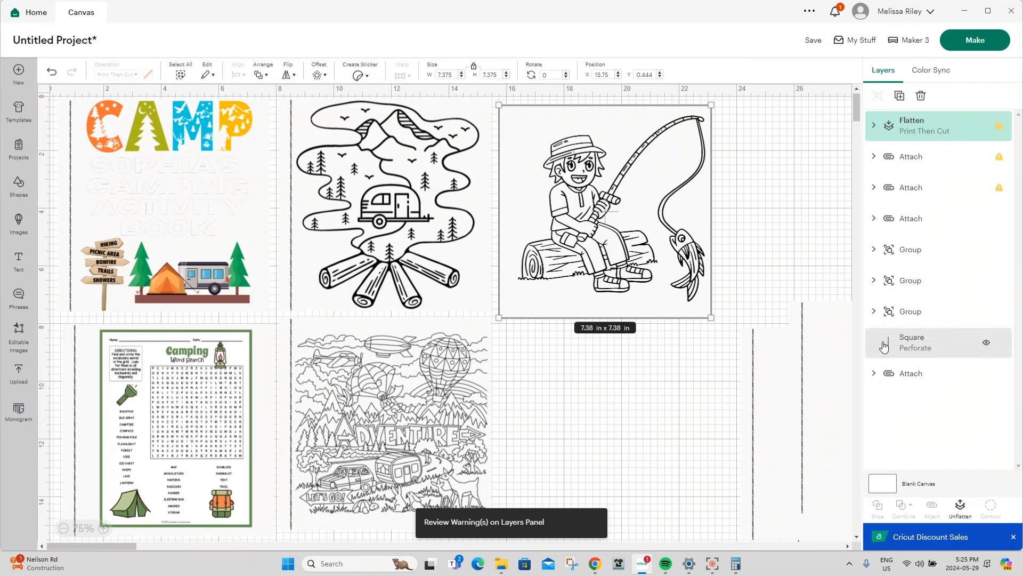
Try attaching the perforation line to the flattened fishing page without reordering the layers, and undo the attachment.
{"action": "left_click", "coordinate": [936, 353], "text": "shift"}
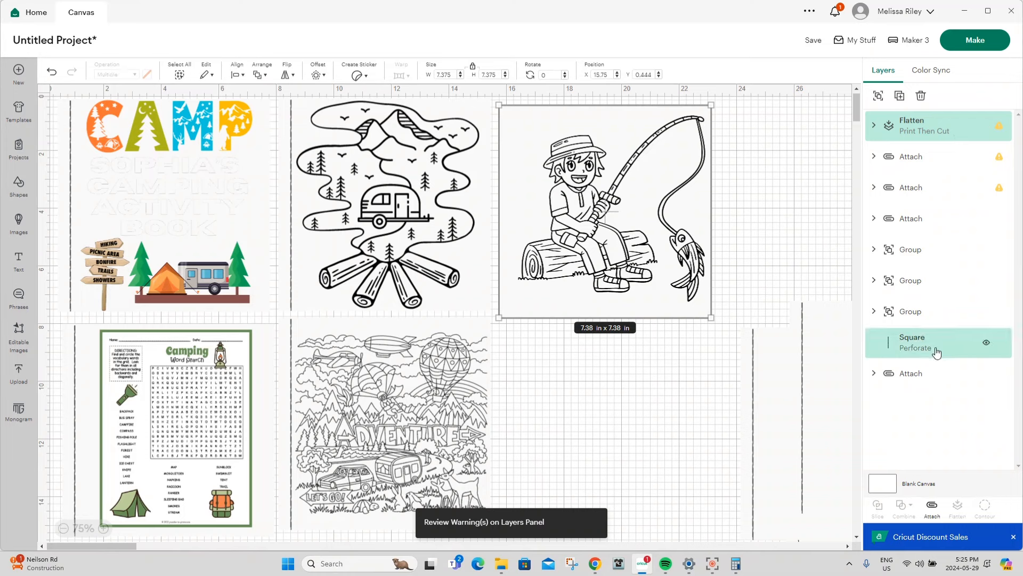
{"action": "left_click", "coordinate": [931, 513]}
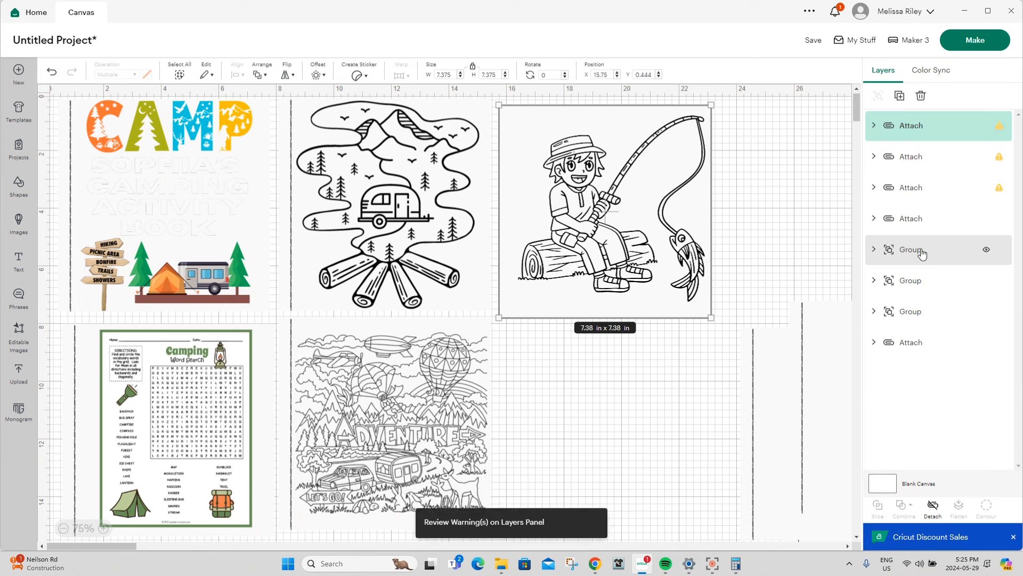
{"action": "key", "text": "ctrl+z"}
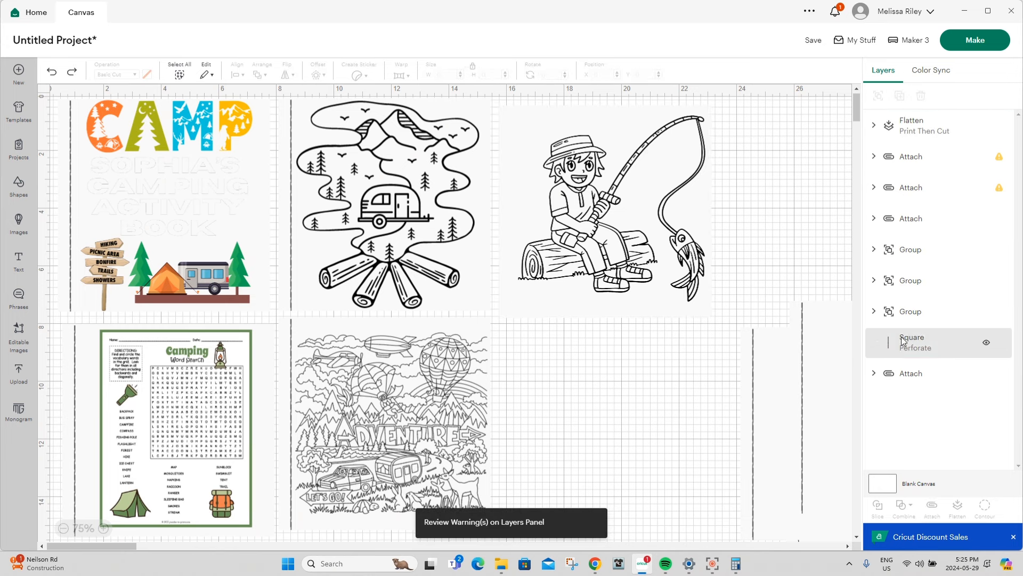
Bring the fishing page's perforation line to the front and attach it to the flattened image.
{"action": "left_click", "coordinate": [902, 342]}
{"action": "left_click", "coordinate": [260, 75]}
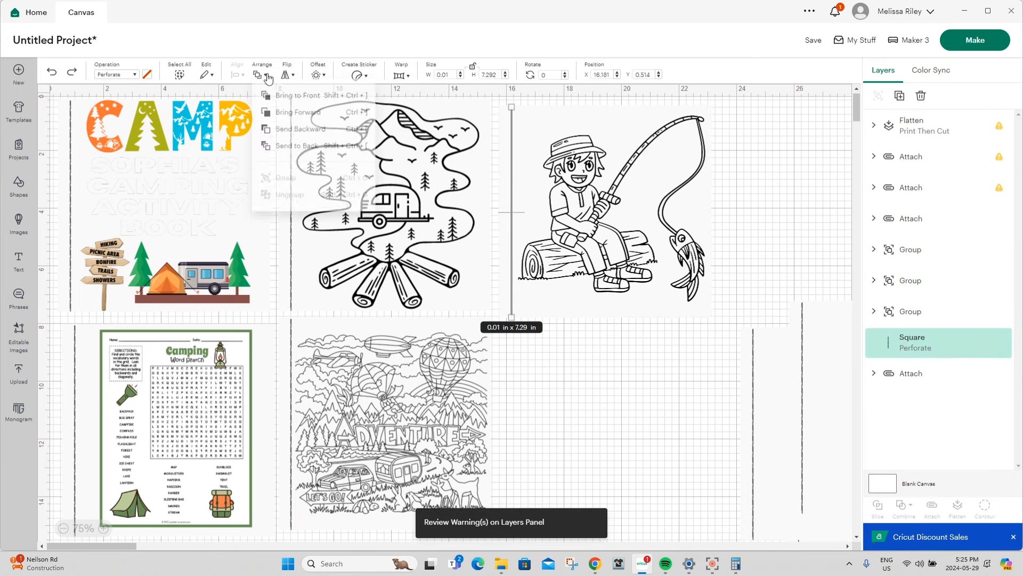
{"action": "left_click", "coordinate": [290, 97]}
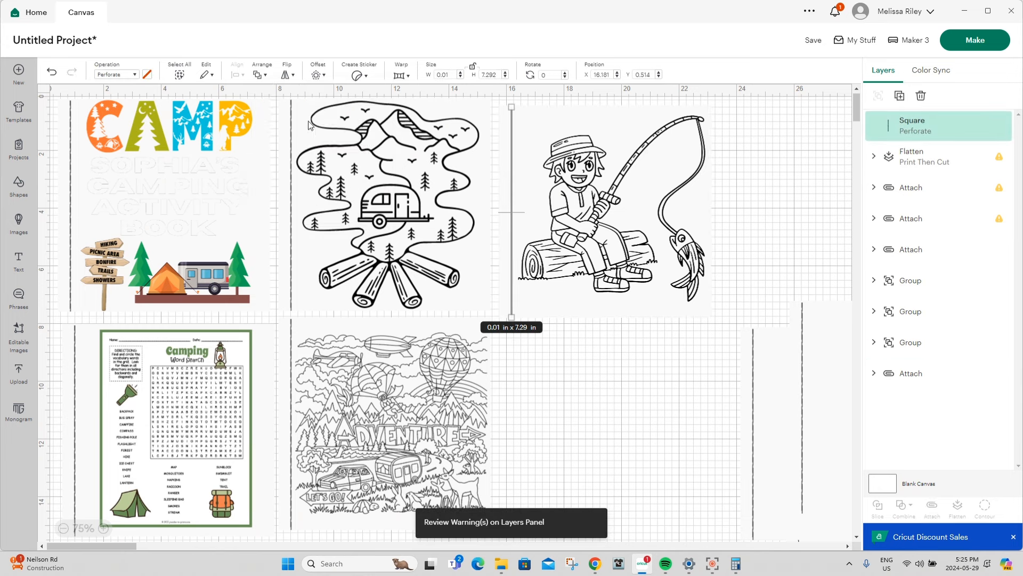
{"action": "left_click", "coordinate": [912, 167], "text": "shift"}
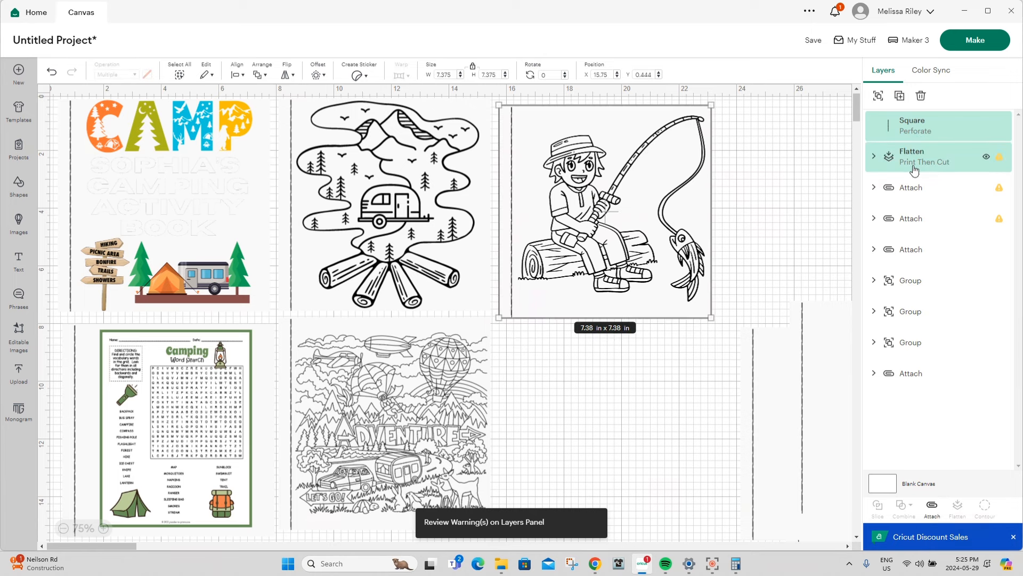
{"action": "left_click", "coordinate": [932, 507]}
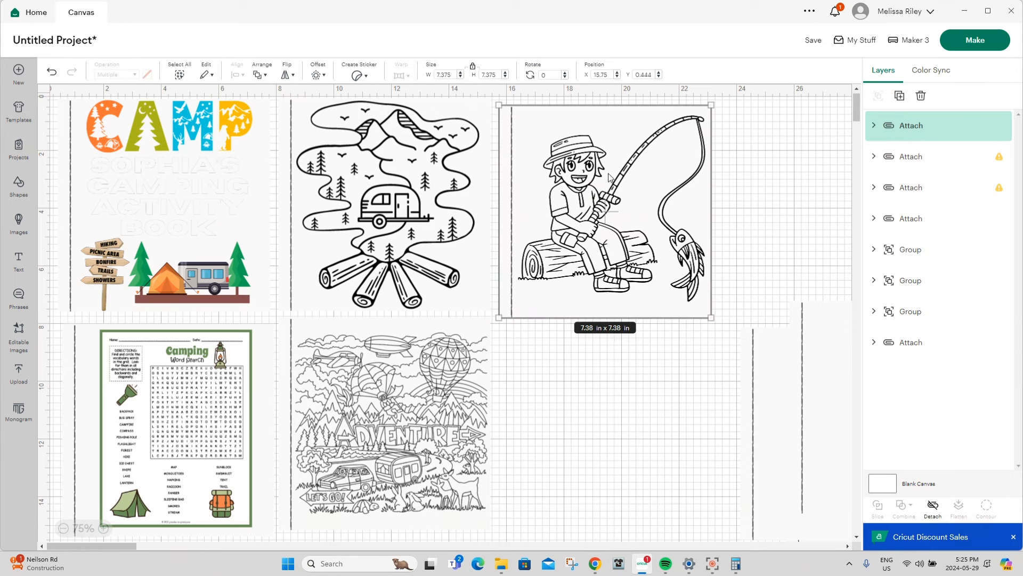
Arrange the CAMP cover, s'mores, adventure scene, Live Love Camp and RV memory pages side by side in rows on the canvas.
{"action": "left_click_drag", "start_coordinate": [610, 177], "coordinate": [608, 168]}
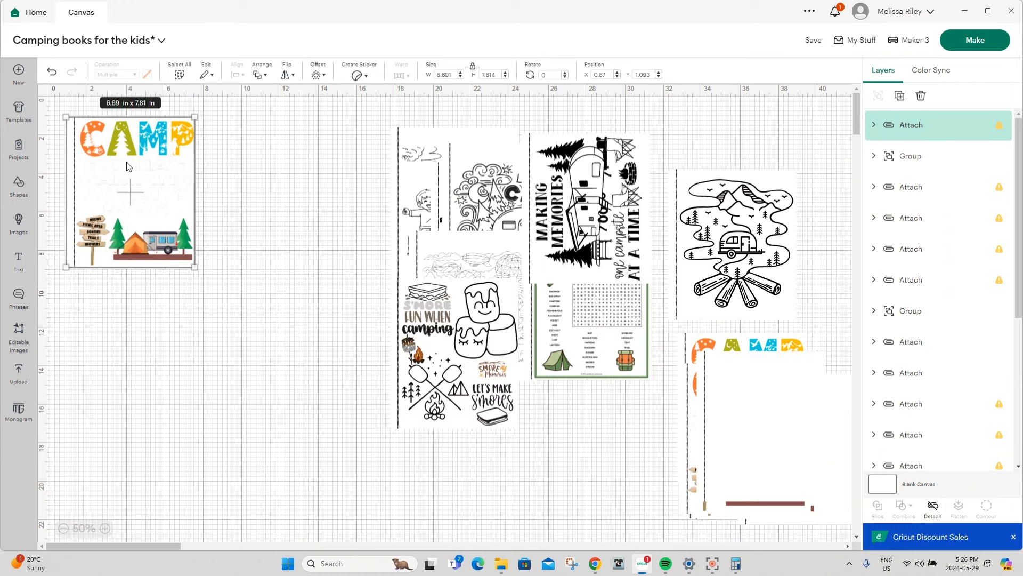
{"action": "left_click_drag", "start_coordinate": [126, 165], "coordinate": [128, 160]}
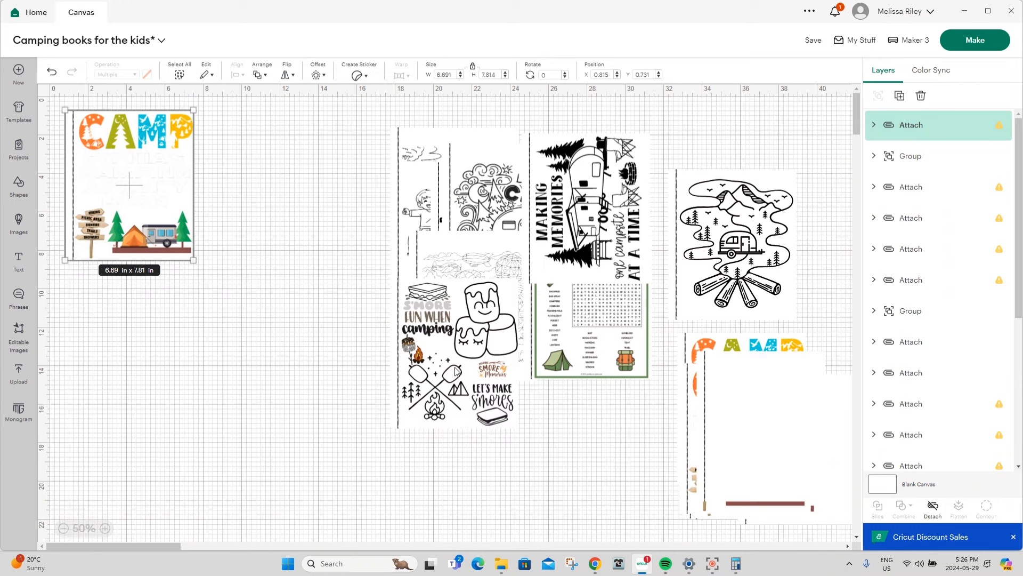
{"action": "left_click_drag", "start_coordinate": [458, 359], "coordinate": [133, 349]}
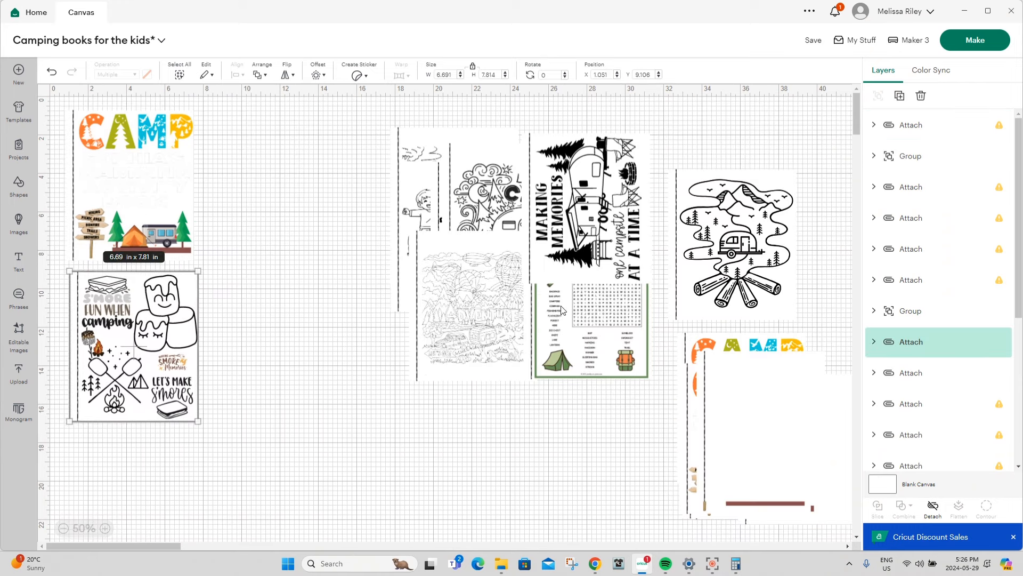
{"action": "left_click_drag", "start_coordinate": [485, 320], "coordinate": [278, 196]}
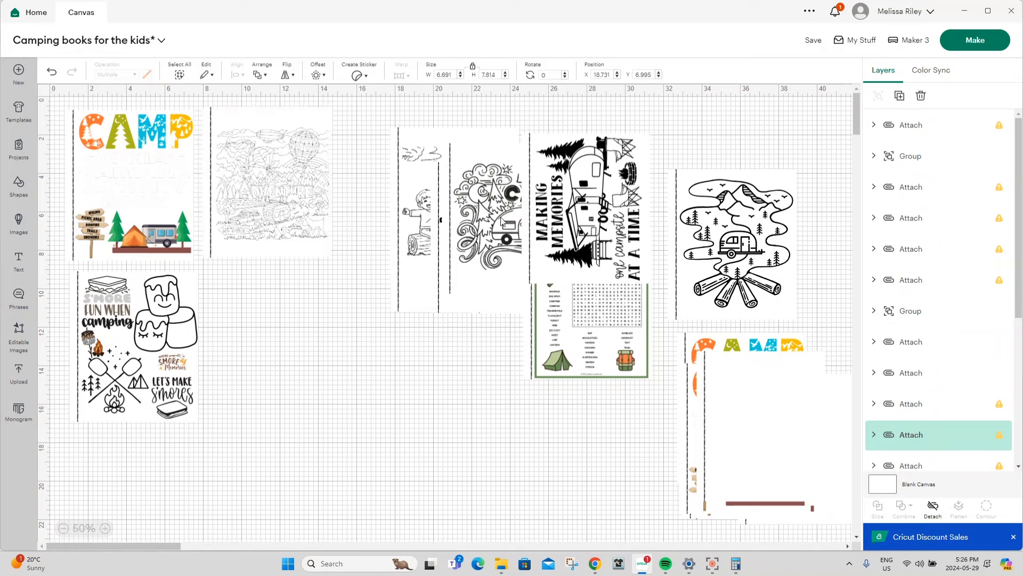
{"action": "left_click_drag", "start_coordinate": [501, 220], "coordinate": [267, 351]}
{"action": "left_click_drag", "start_coordinate": [491, 226], "coordinate": [404, 348]}
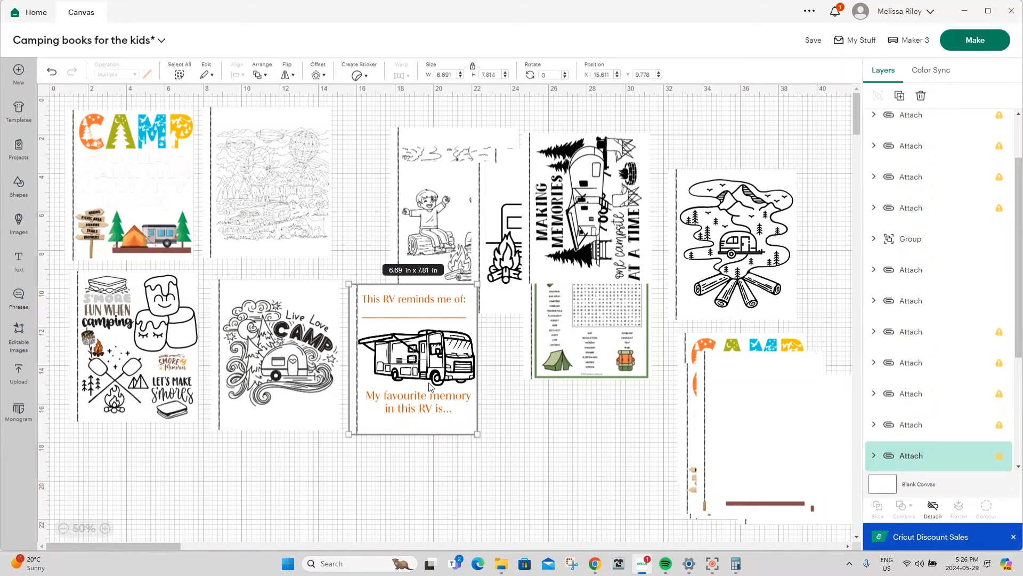
Separate the kids-by-campfire, Making Memories, word search, camper-and-moon and log pile pages, adding them to the rows without overlap.
{"action": "left_click_drag", "start_coordinate": [435, 206], "coordinate": [382, 150]}
{"action": "left_click_drag", "start_coordinate": [597, 224], "coordinate": [471, 304]}
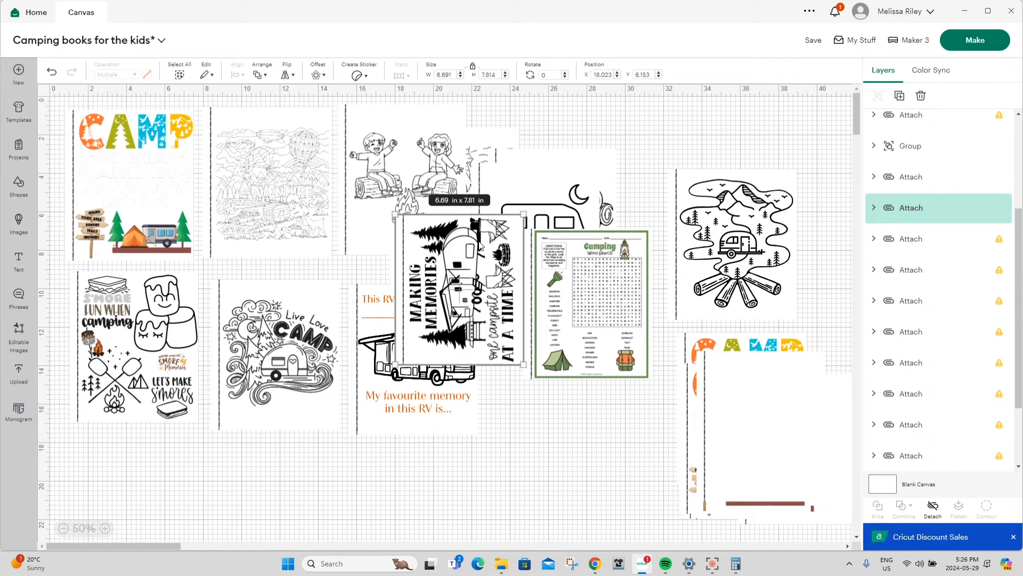
{"action": "left_click_drag", "start_coordinate": [478, 277], "coordinate": [308, 483]}
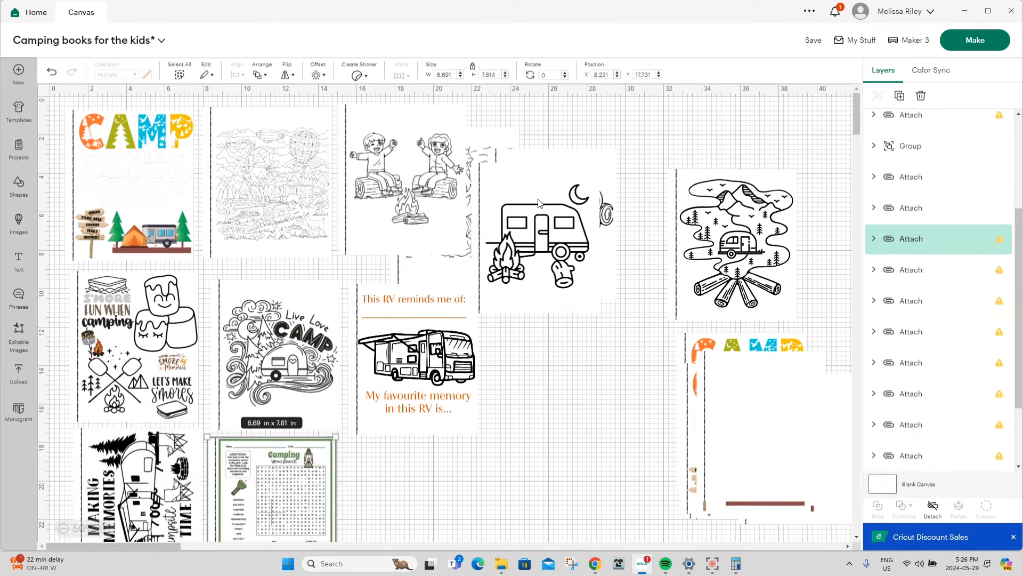
{"action": "left_click_drag", "start_coordinate": [564, 238], "coordinate": [428, 513]}
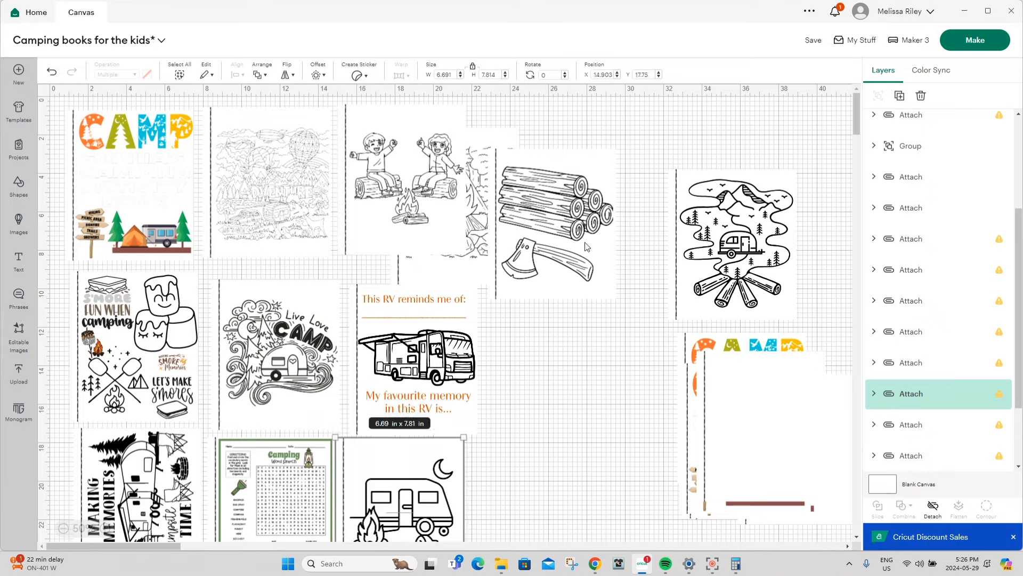
{"action": "left_click_drag", "start_coordinate": [594, 231], "coordinate": [584, 501]}
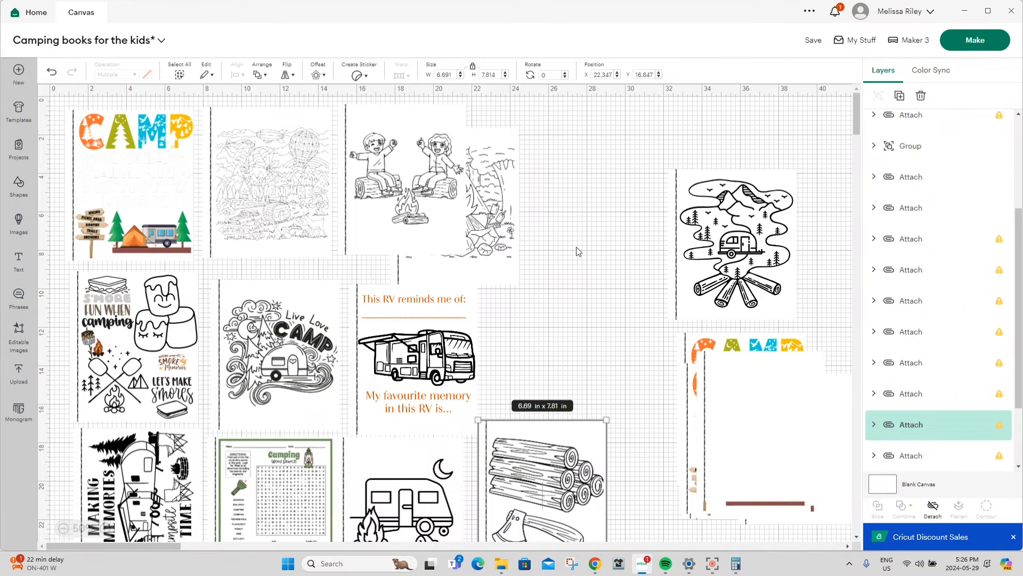
Place the tent-like campfire scene, fishing and winding-smoke campfire pages in the free spaces beside the other arranged pages.
{"action": "left_click_drag", "start_coordinate": [495, 221], "coordinate": [607, 359]}
{"action": "left_click_drag", "start_coordinate": [511, 176], "coordinate": [599, 161]}
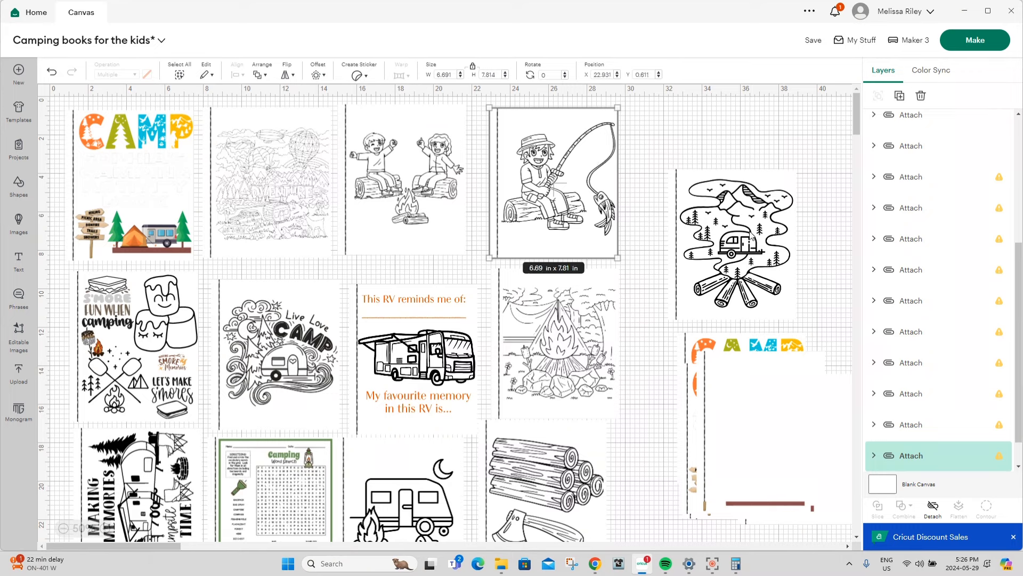
{"action": "left_click_drag", "start_coordinate": [760, 237], "coordinate": [715, 169]}
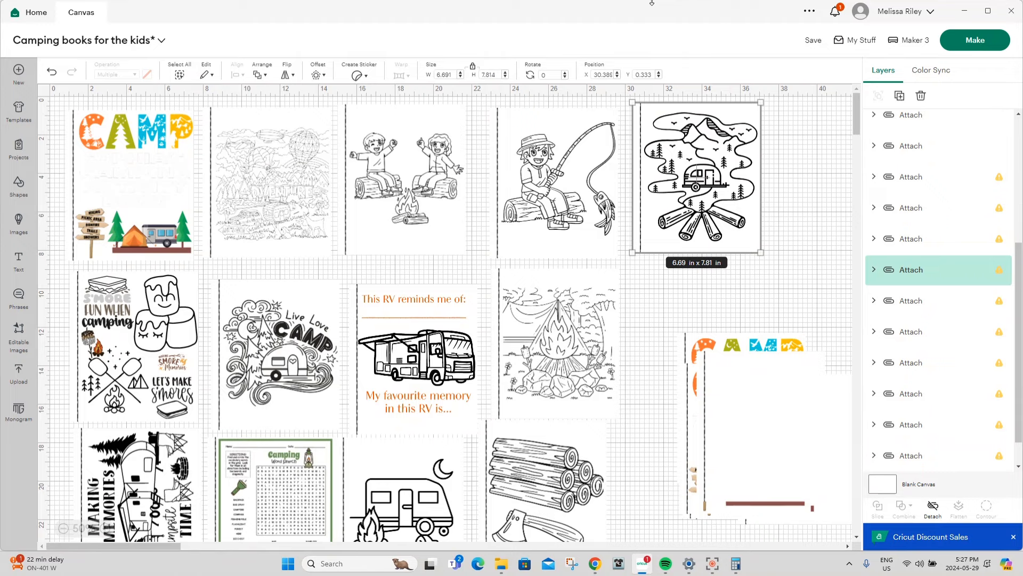
Send the camping book project to mat preparation and review all its Print Then Cut and Perforate mats.
{"action": "left_click", "coordinate": [975, 40]}
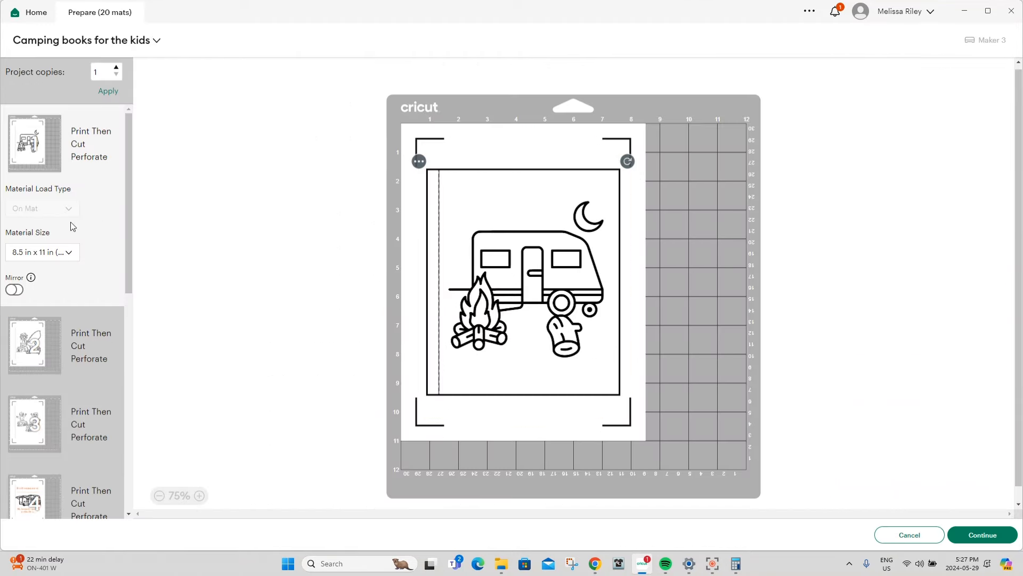
{"action": "scroll", "coordinate": [85, 213], "scroll_direction": "down", "scroll_amount": 20}
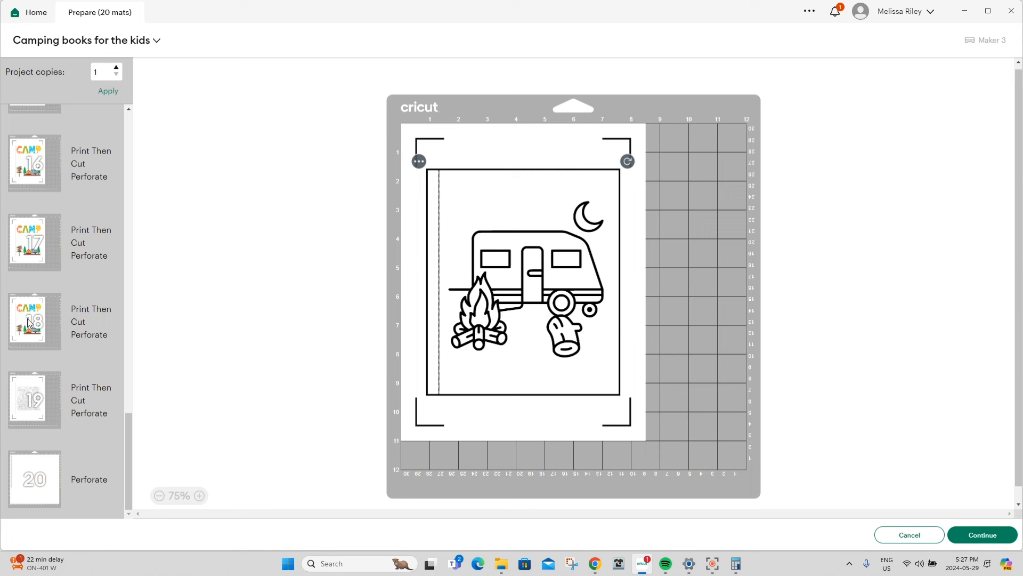
{"action": "scroll", "coordinate": [37, 421], "scroll_direction": "up", "scroll_amount": 12}
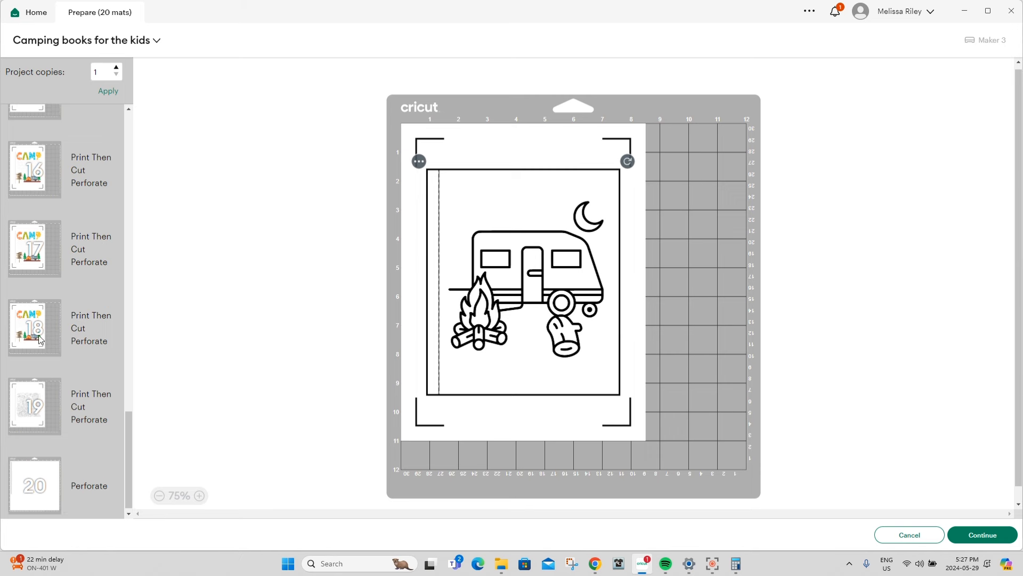
{"action": "scroll", "coordinate": [63, 352], "scroll_direction": "up", "scroll_amount": 8}
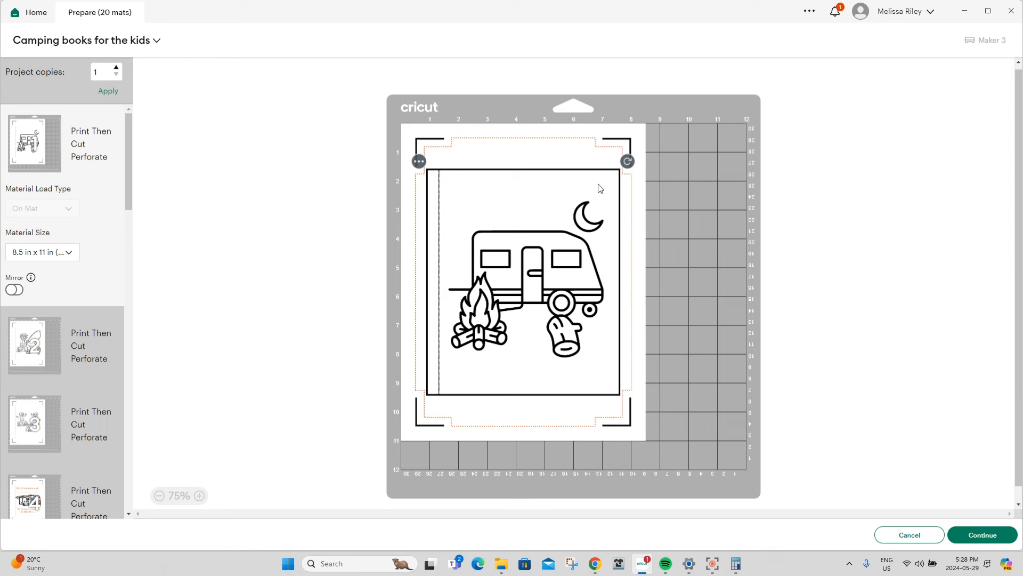
Continue to the make stage and print one copy of the camper page on the HP ENVY 4510 with Add Bleed off.
{"action": "left_click", "coordinate": [982, 537]}
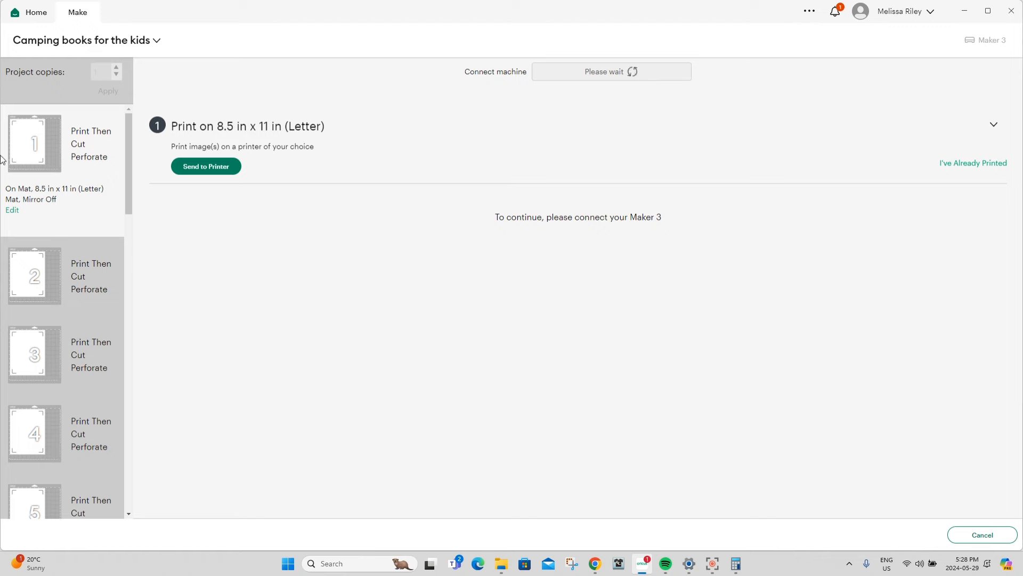
{"action": "left_click", "coordinate": [200, 176]}
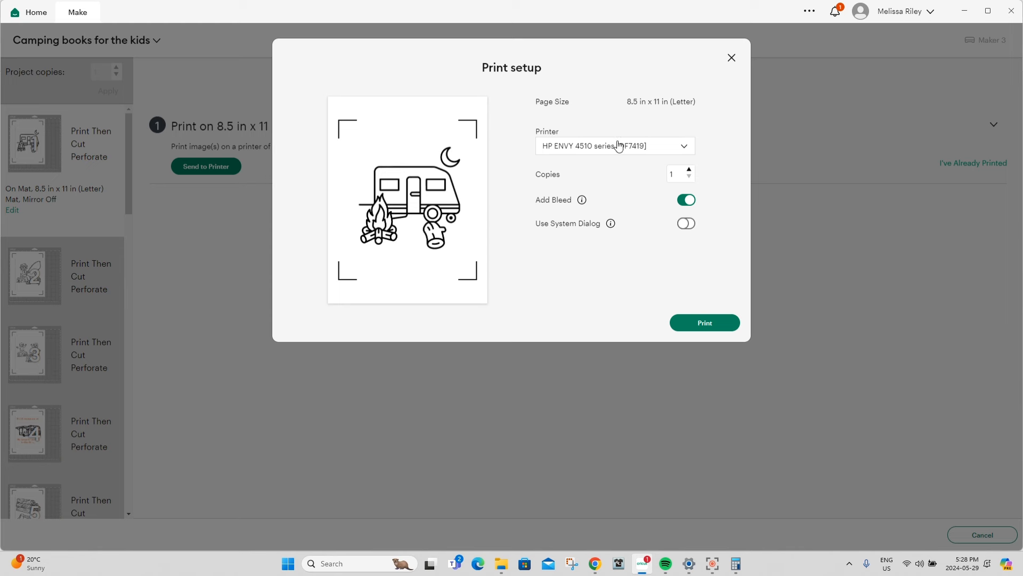
{"action": "left_click", "coordinate": [687, 203]}
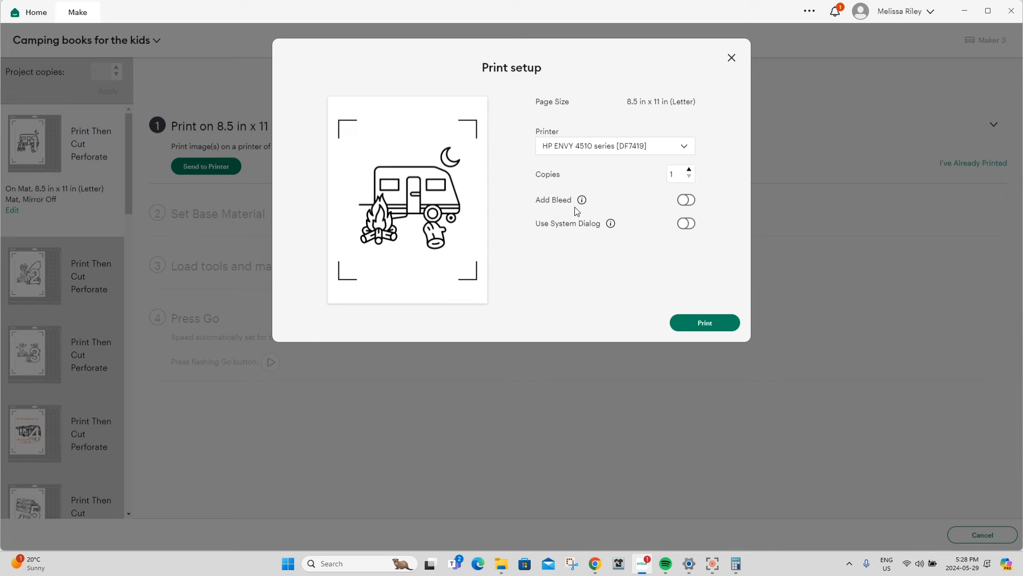
{"action": "left_click", "coordinate": [708, 327]}
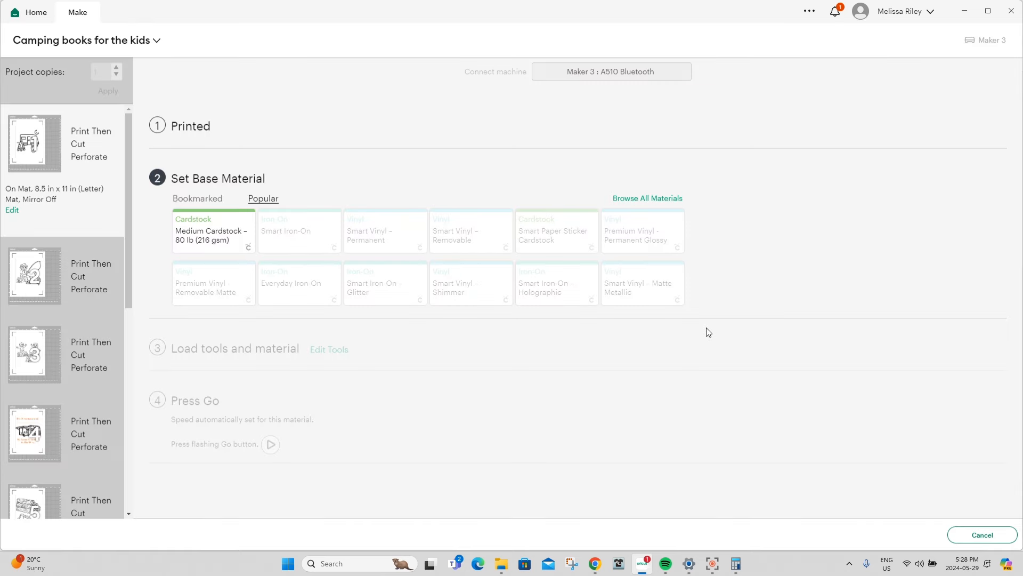
Print one copy of the second mat's fishing page on the HP ENVY 4510 with Add Bleed off.
{"action": "left_click", "coordinate": [27, 274]}
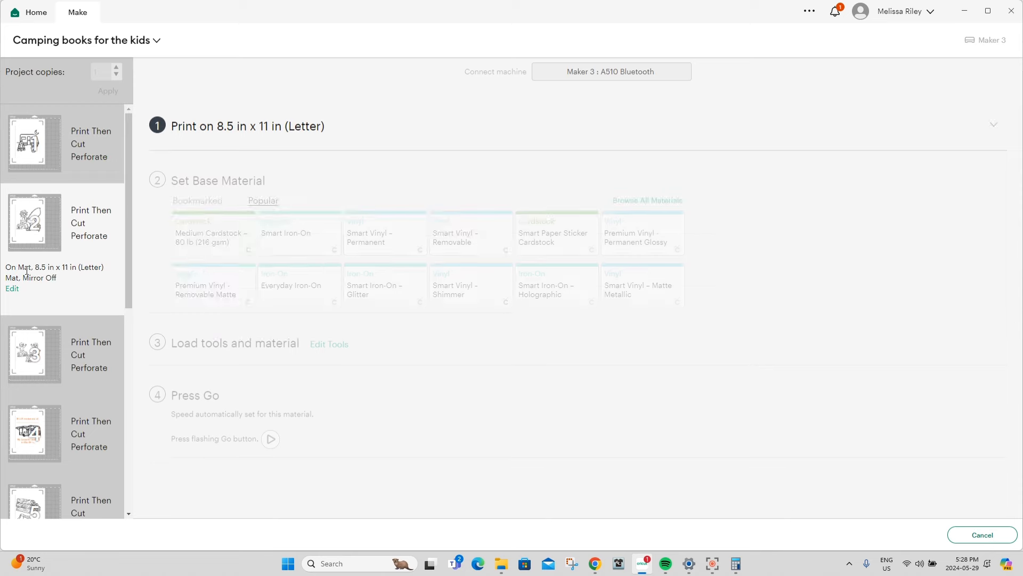
{"action": "left_click", "coordinate": [216, 170]}
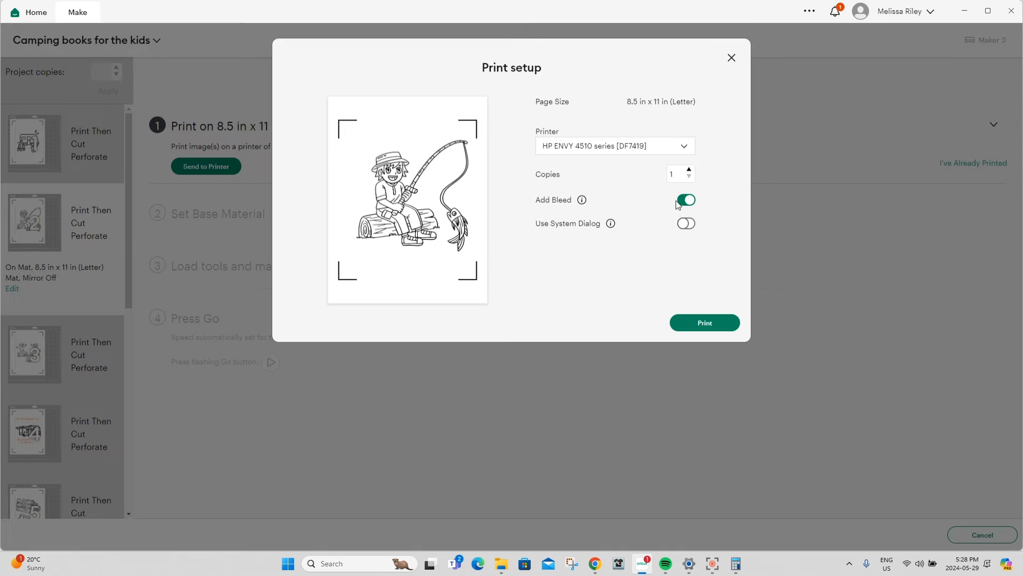
{"action": "left_click", "coordinate": [685, 202]}
{"action": "left_click", "coordinate": [711, 322]}
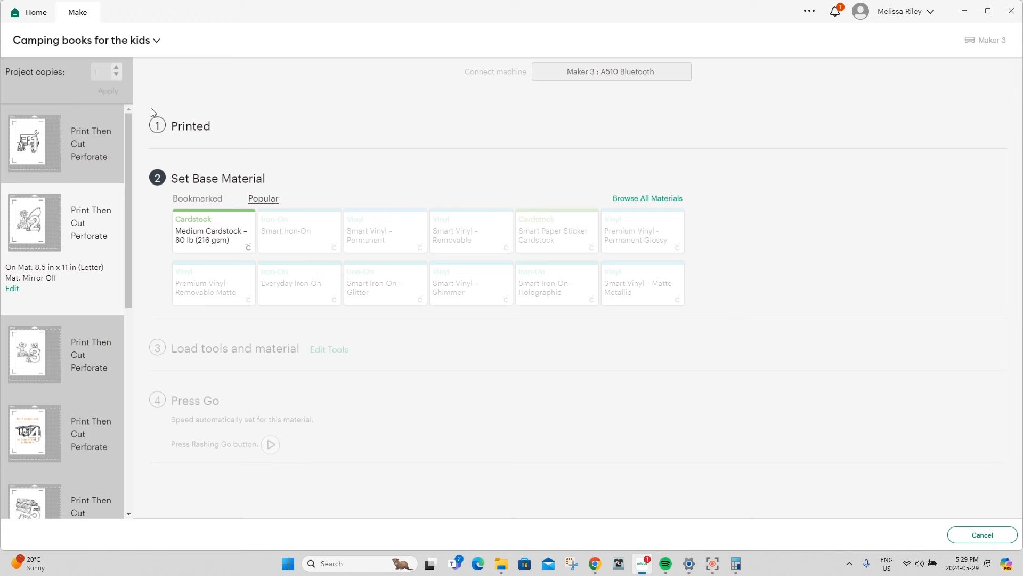
Return to the first mat with the printed camper page to set its base material.
{"action": "left_click", "coordinate": [32, 132]}
{"action": "left_click", "coordinate": [50, 158]}
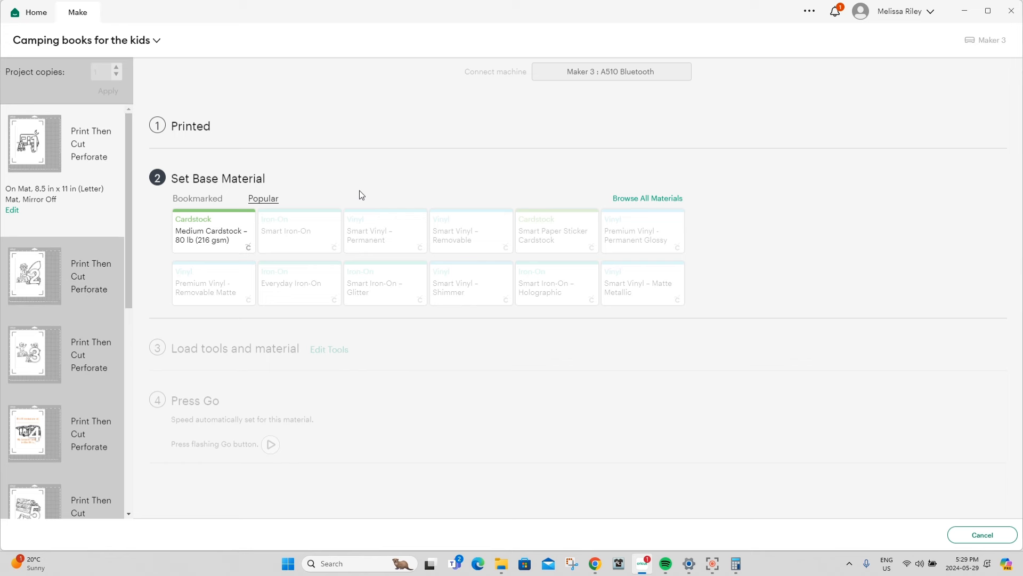